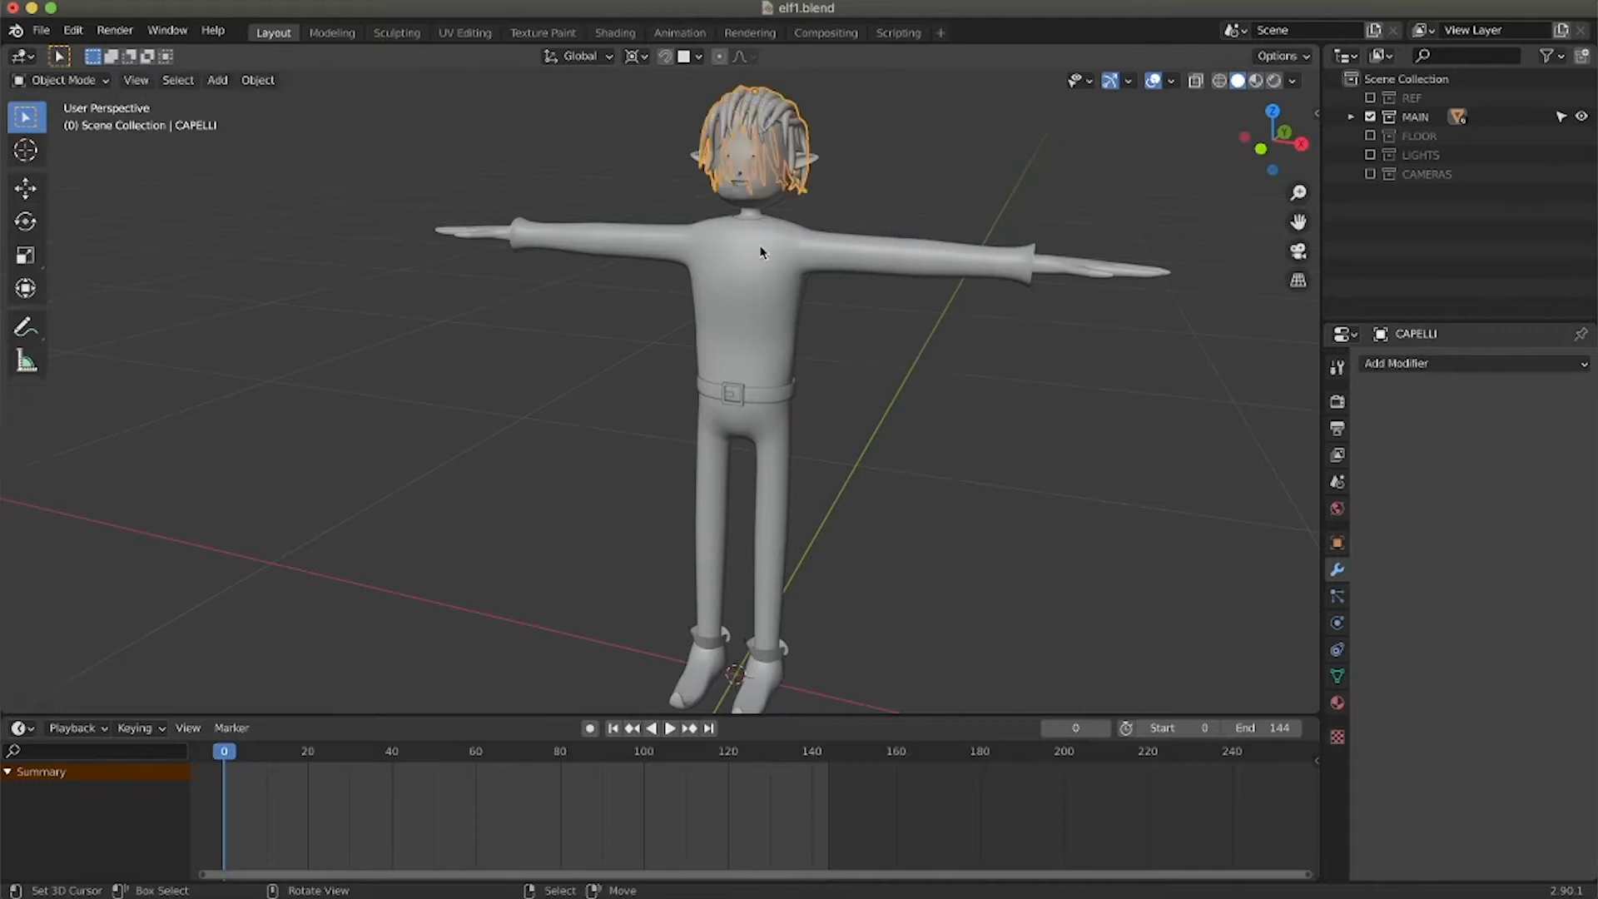
Set the belt's Solidify thickness to -0.004 m and scale the belt to about 1.129.
{"action": "left_click", "coordinate": [757, 198], "text": "shift"}
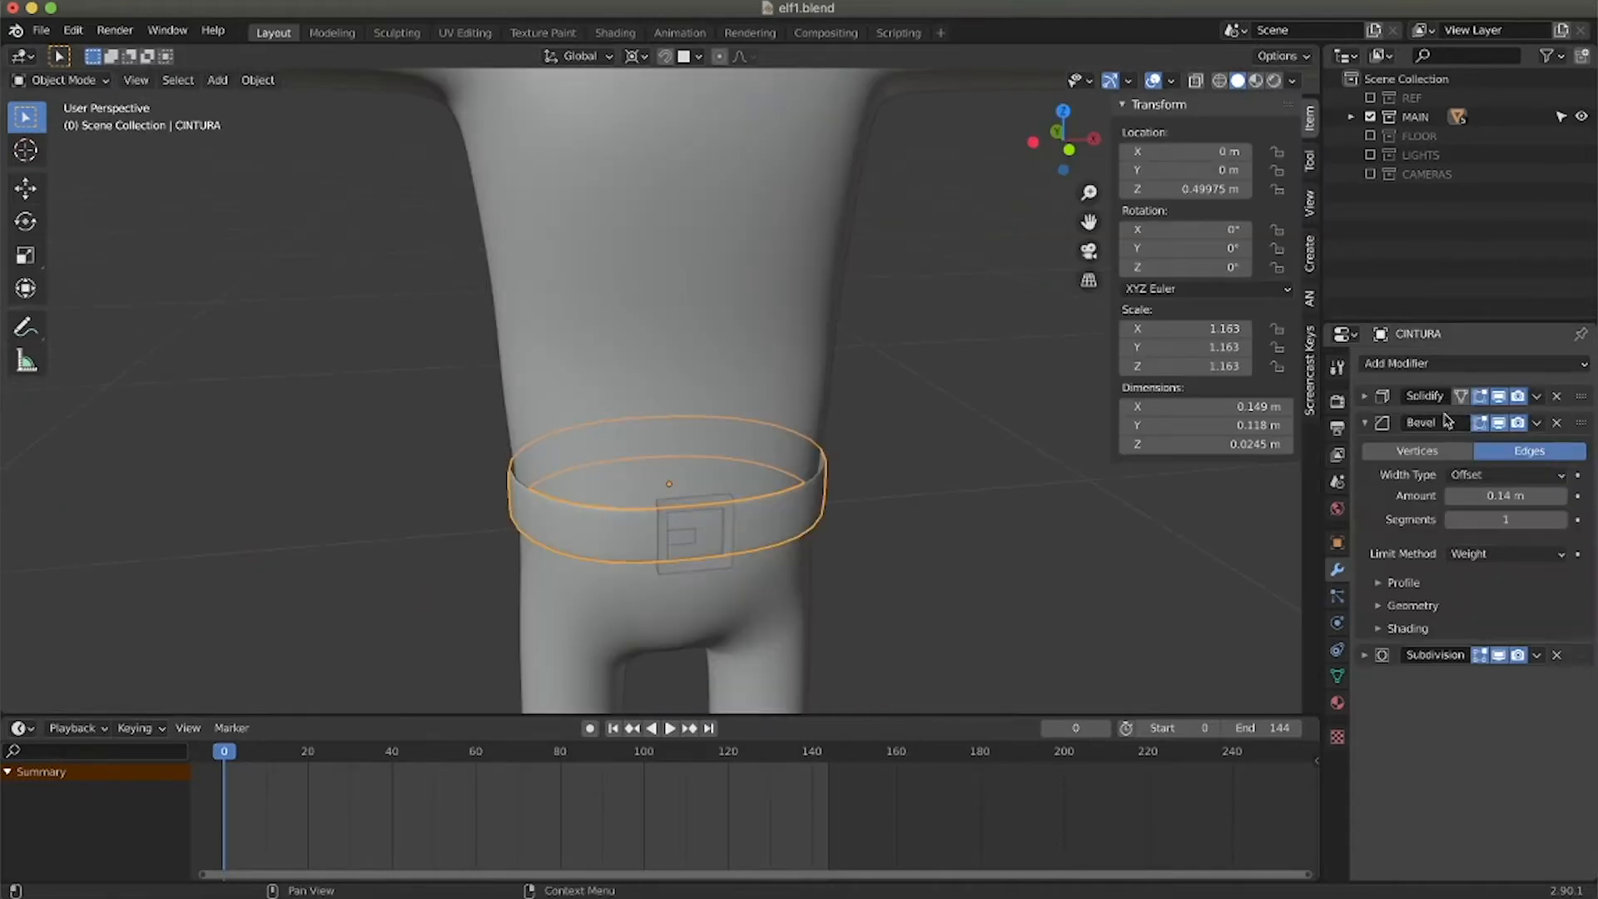
{"action": "left_click", "coordinate": [1364, 395]}
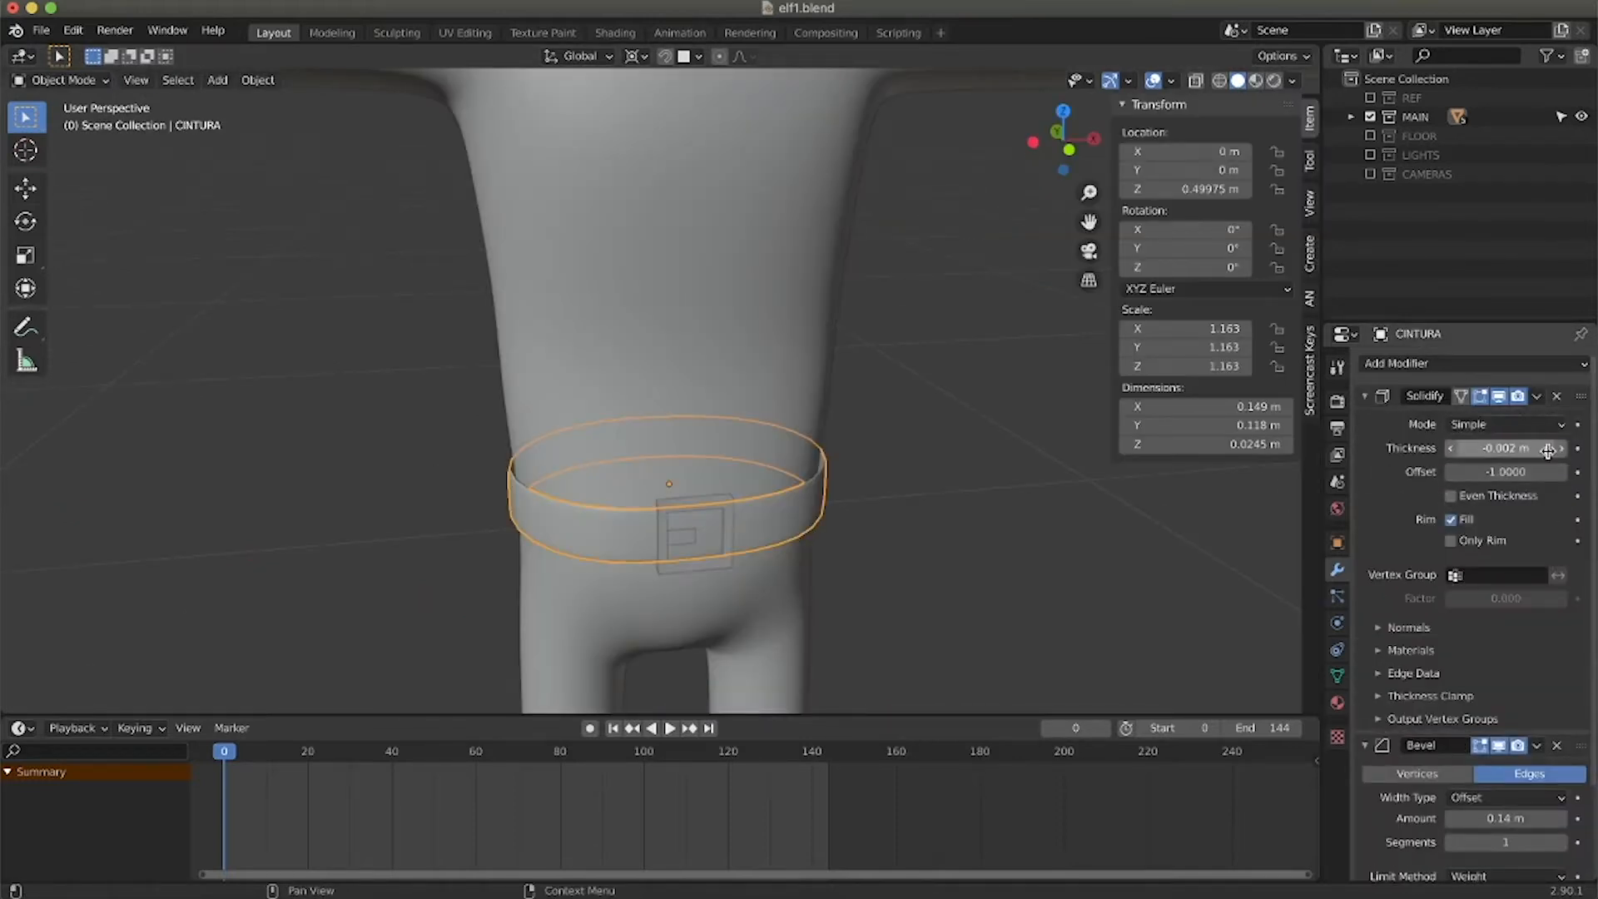
{"action": "left_click", "coordinate": [1478, 447]}
{"action": "left_click", "coordinate": [1485, 448]}
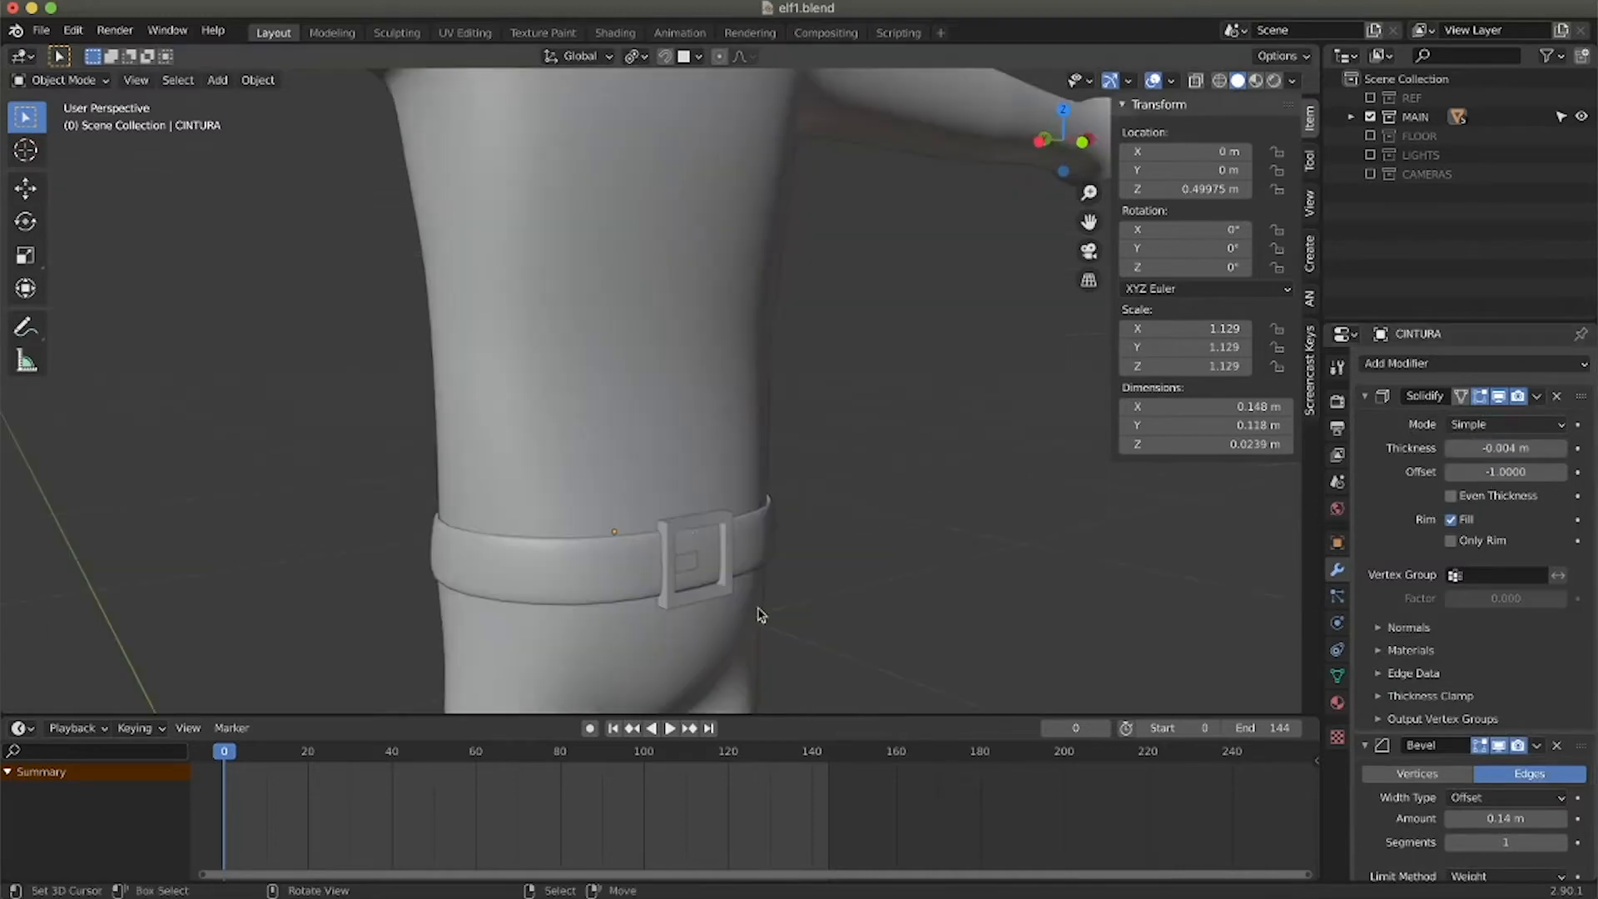
Move the belt buckle and its prong slightly forward so they clear the thickened belt.
{"action": "left_click", "coordinate": [689, 541]}
{"action": "key", "text": "g"}
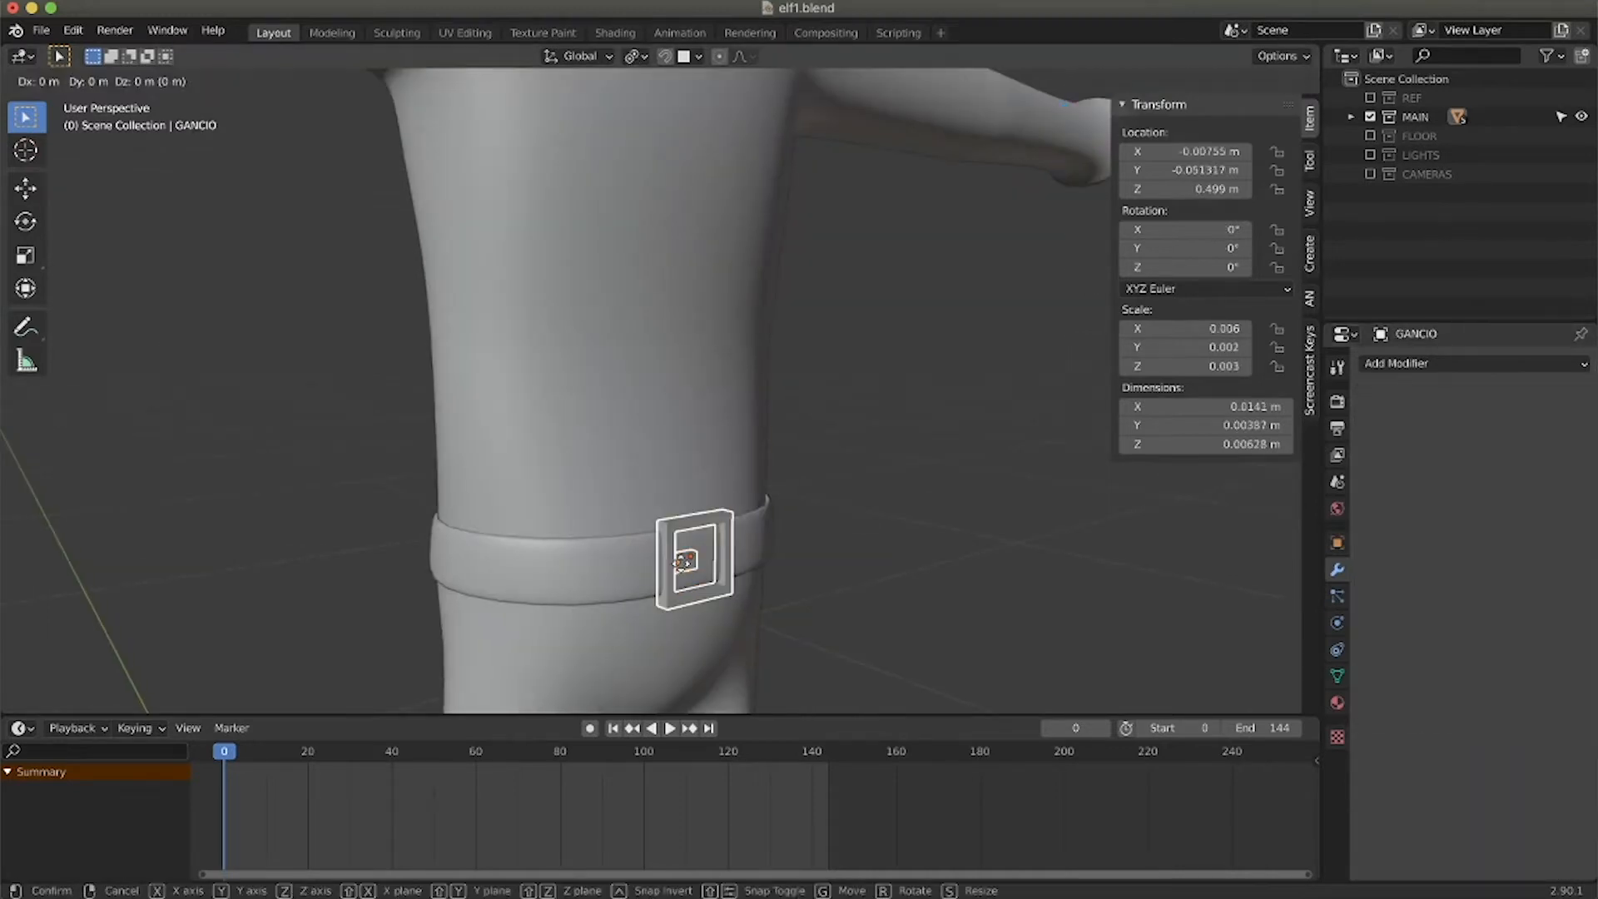
{"action": "key", "text": "z"}
{"action": "left_click", "coordinate": [696, 570]}
Apply the belt's Bevel and Solidify modifiers and join the belt to the body.
{"action": "left_click", "coordinate": [618, 578]}
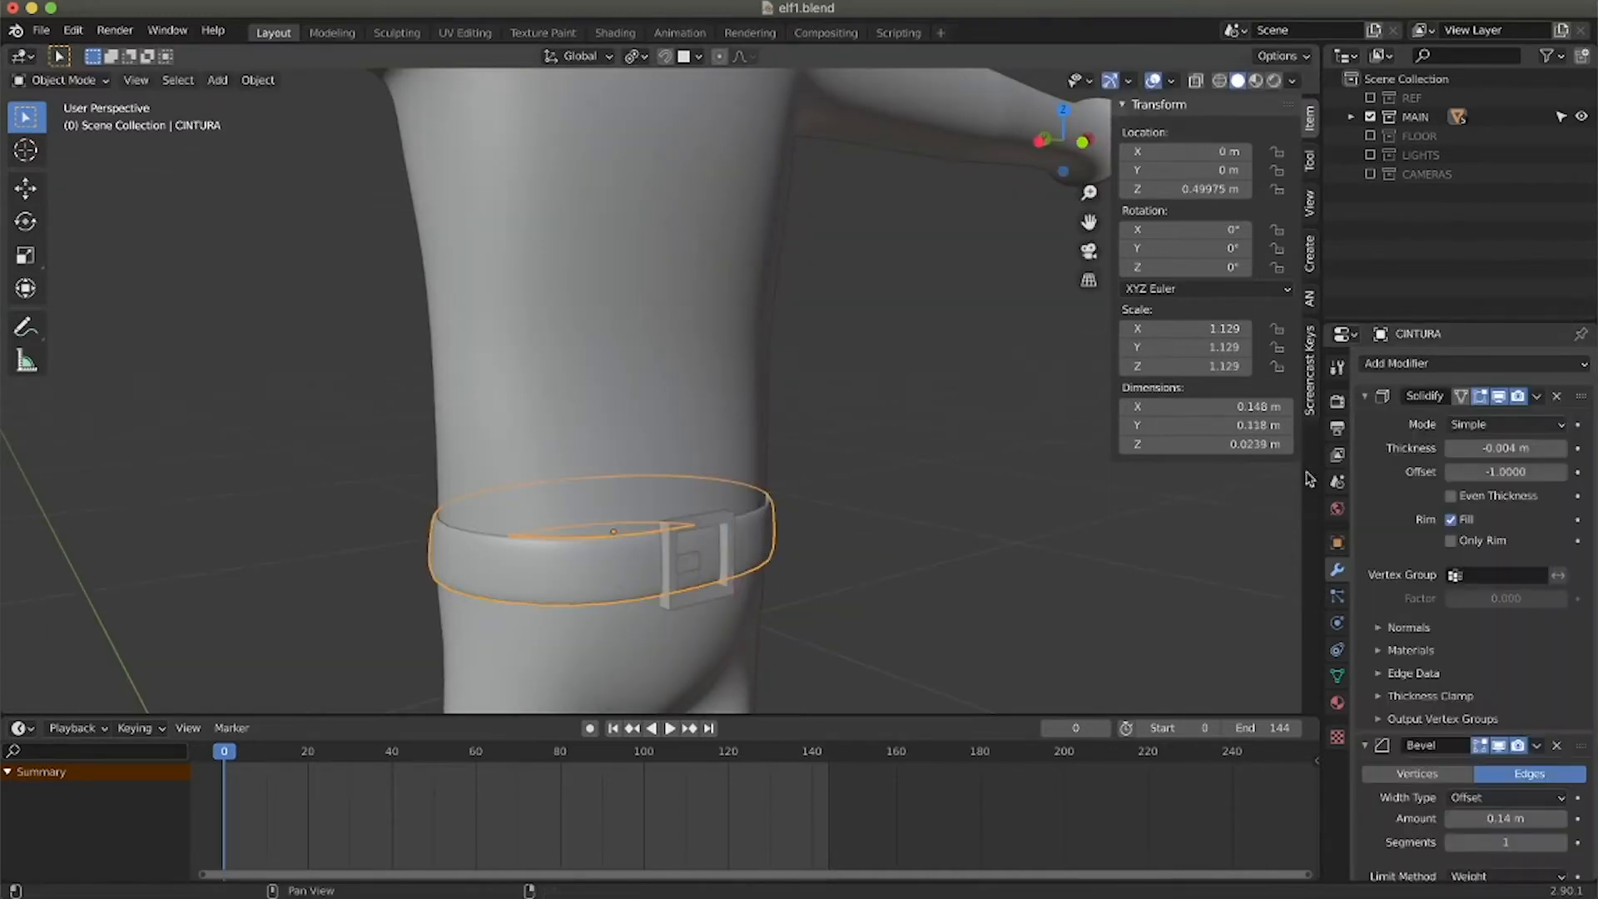
{"action": "left_click", "coordinate": [1365, 396]}
{"action": "left_click", "coordinate": [1364, 423]}
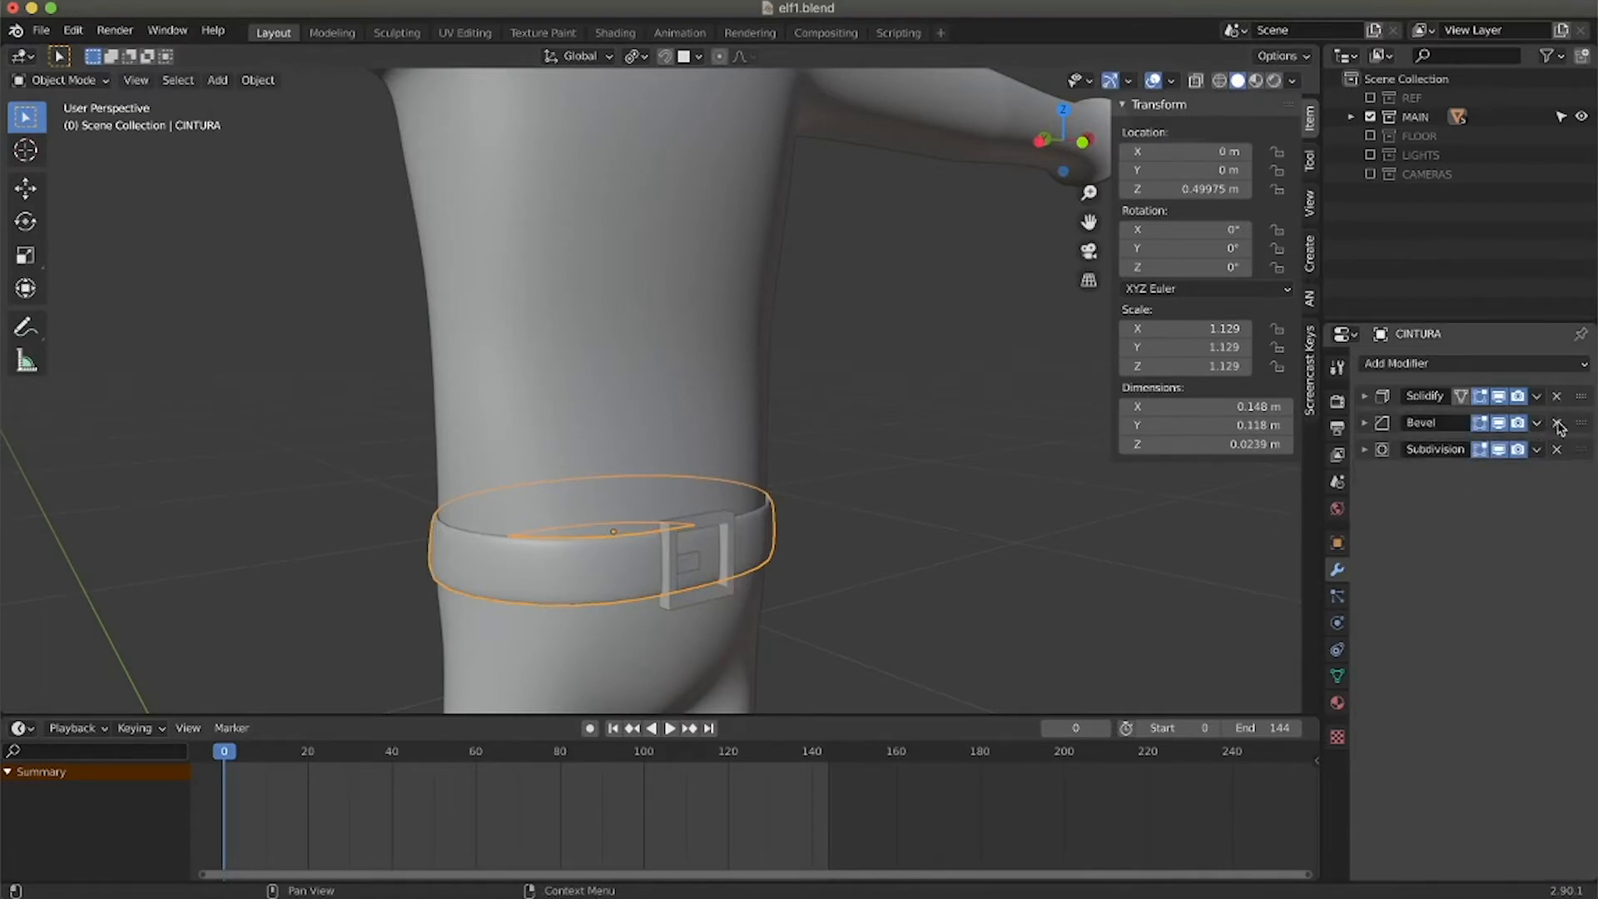
{"action": "left_click", "coordinate": [1537, 423]}
{"action": "left_click", "coordinate": [1465, 434]}
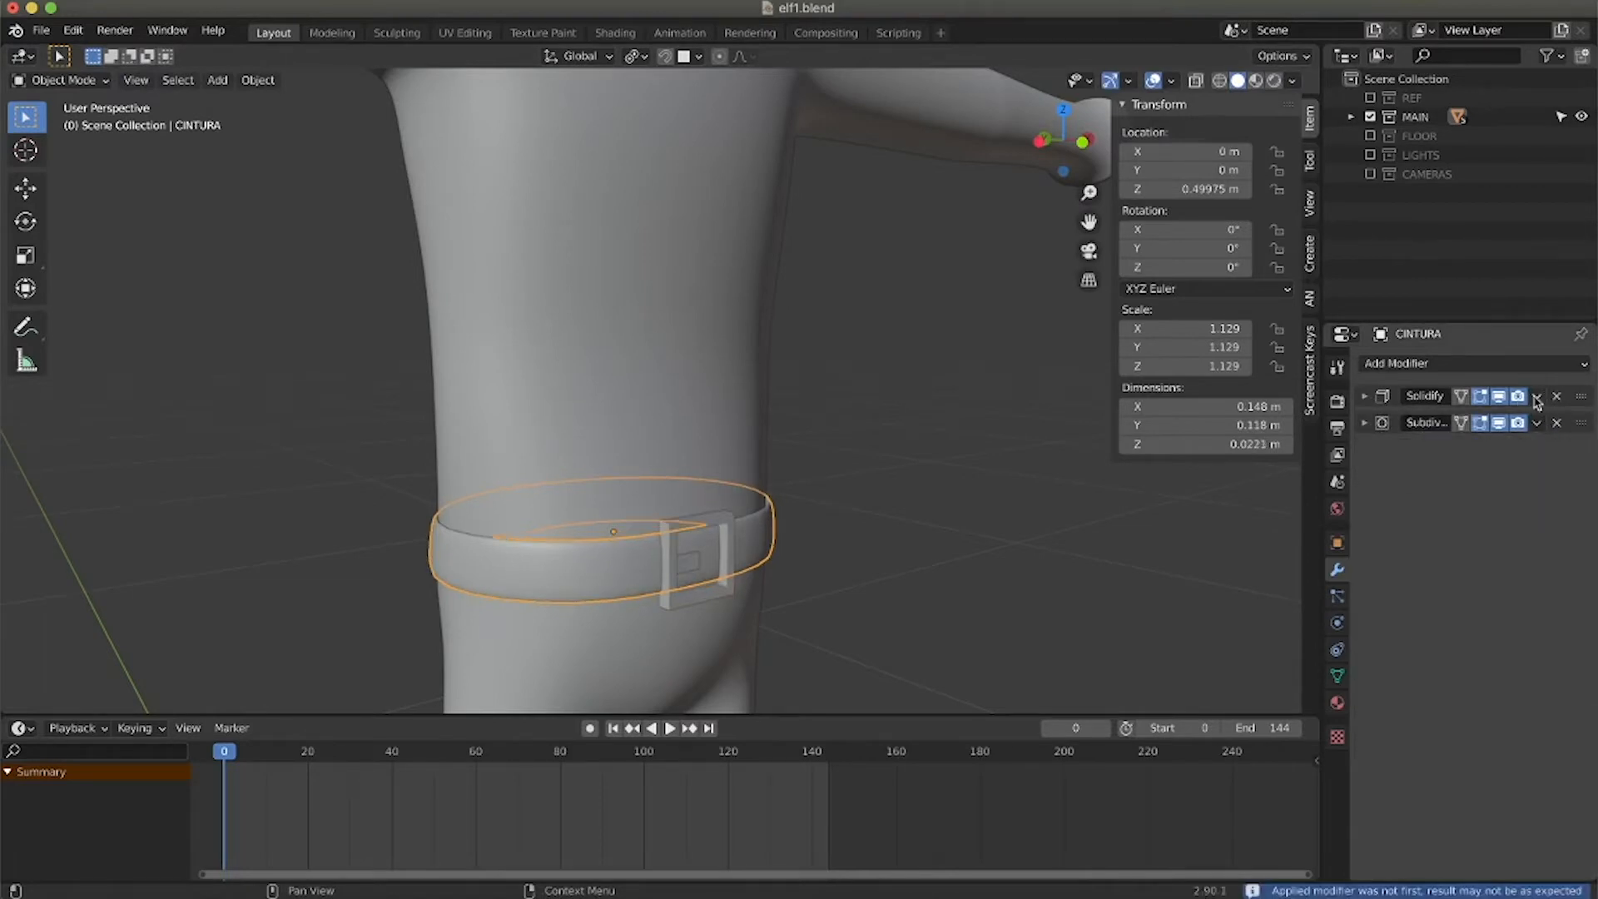
{"action": "left_click", "coordinate": [1537, 396]}
{"action": "left_click", "coordinate": [1464, 414]}
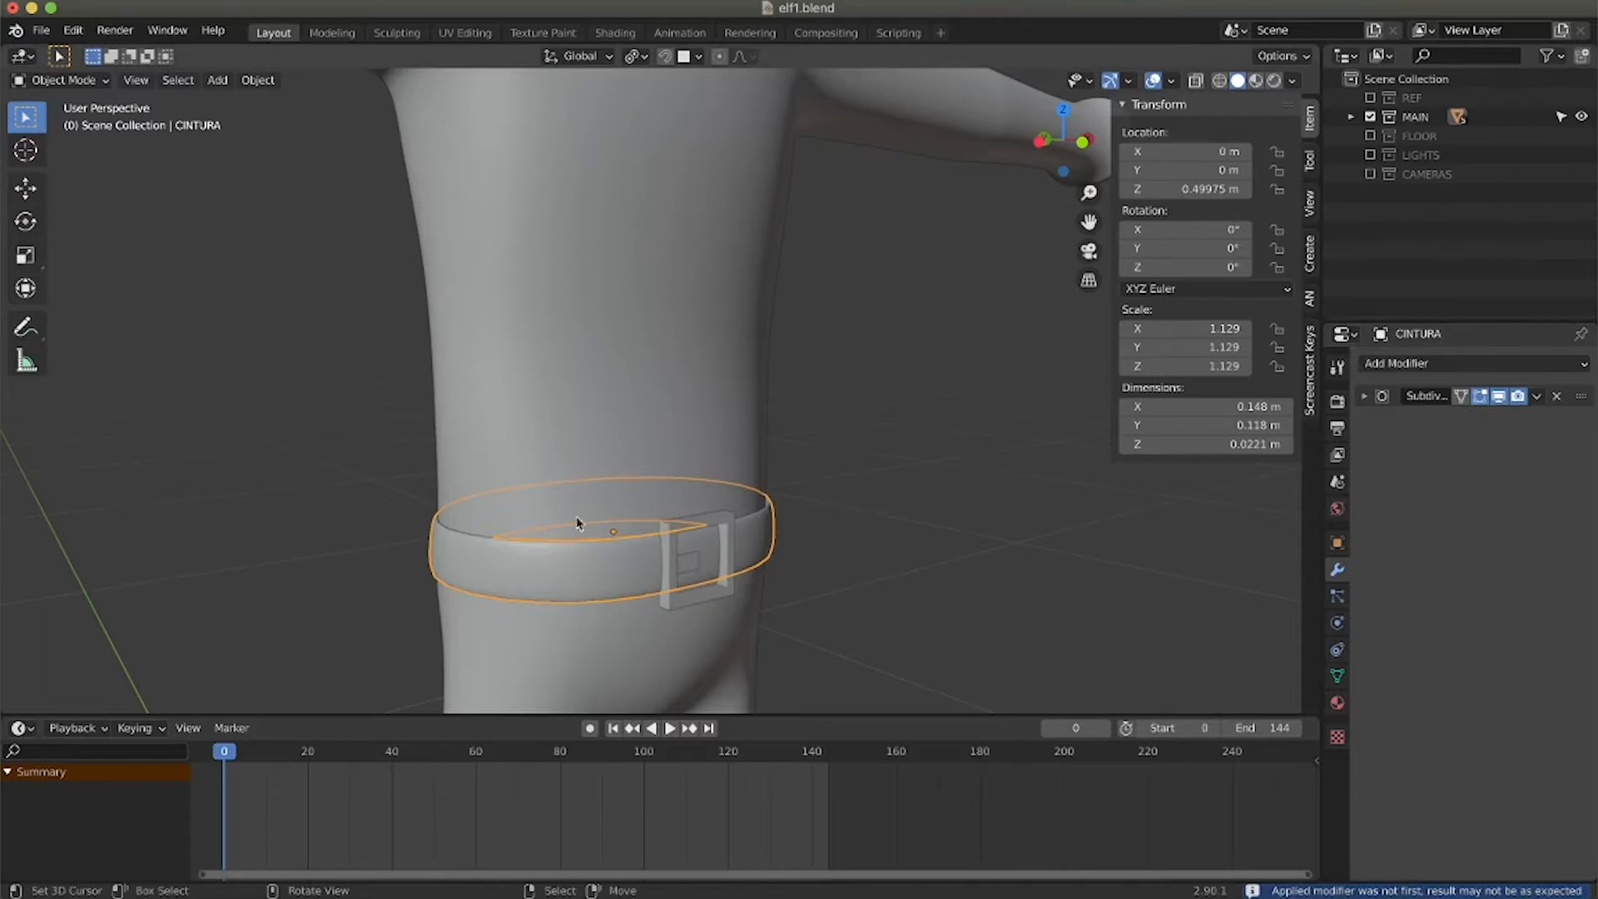
{"action": "left_click", "coordinate": [571, 440]}
{"action": "left_click", "coordinate": [572, 440]}
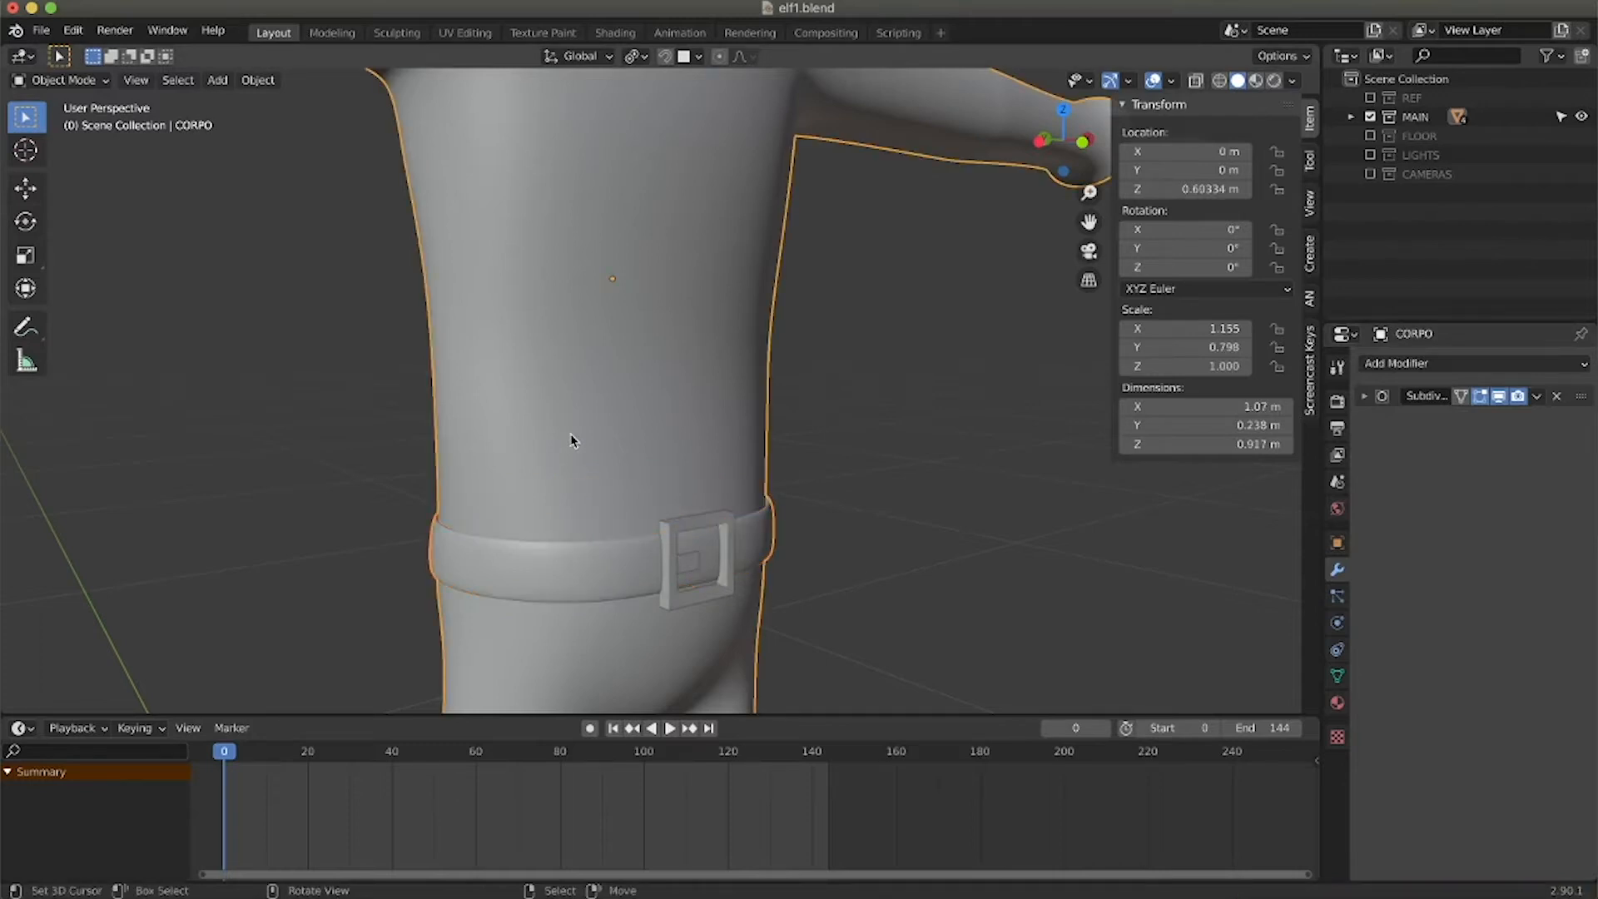
Apply the existing modifier on the belt buckle (FIBBIA).
{"action": "left_click", "coordinate": [672, 533]}
{"action": "left_click", "coordinate": [688, 560], "text": "shift"}
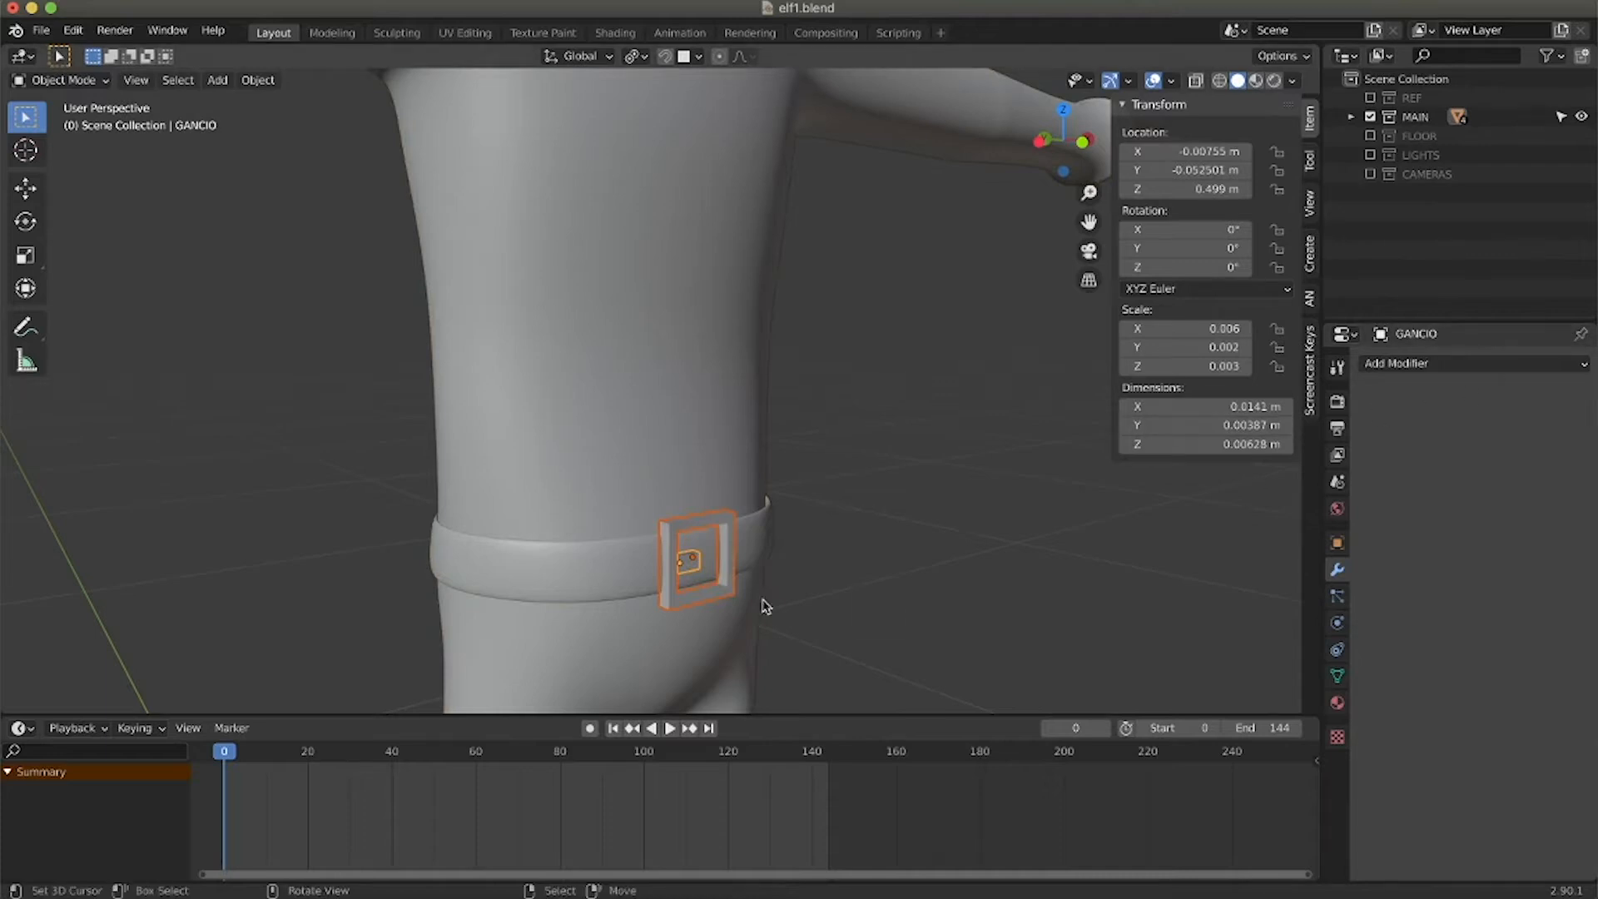
{"action": "left_click", "coordinate": [684, 529]}
{"action": "left_click", "coordinate": [1539, 397]}
{"action": "left_click", "coordinate": [1500, 420]}
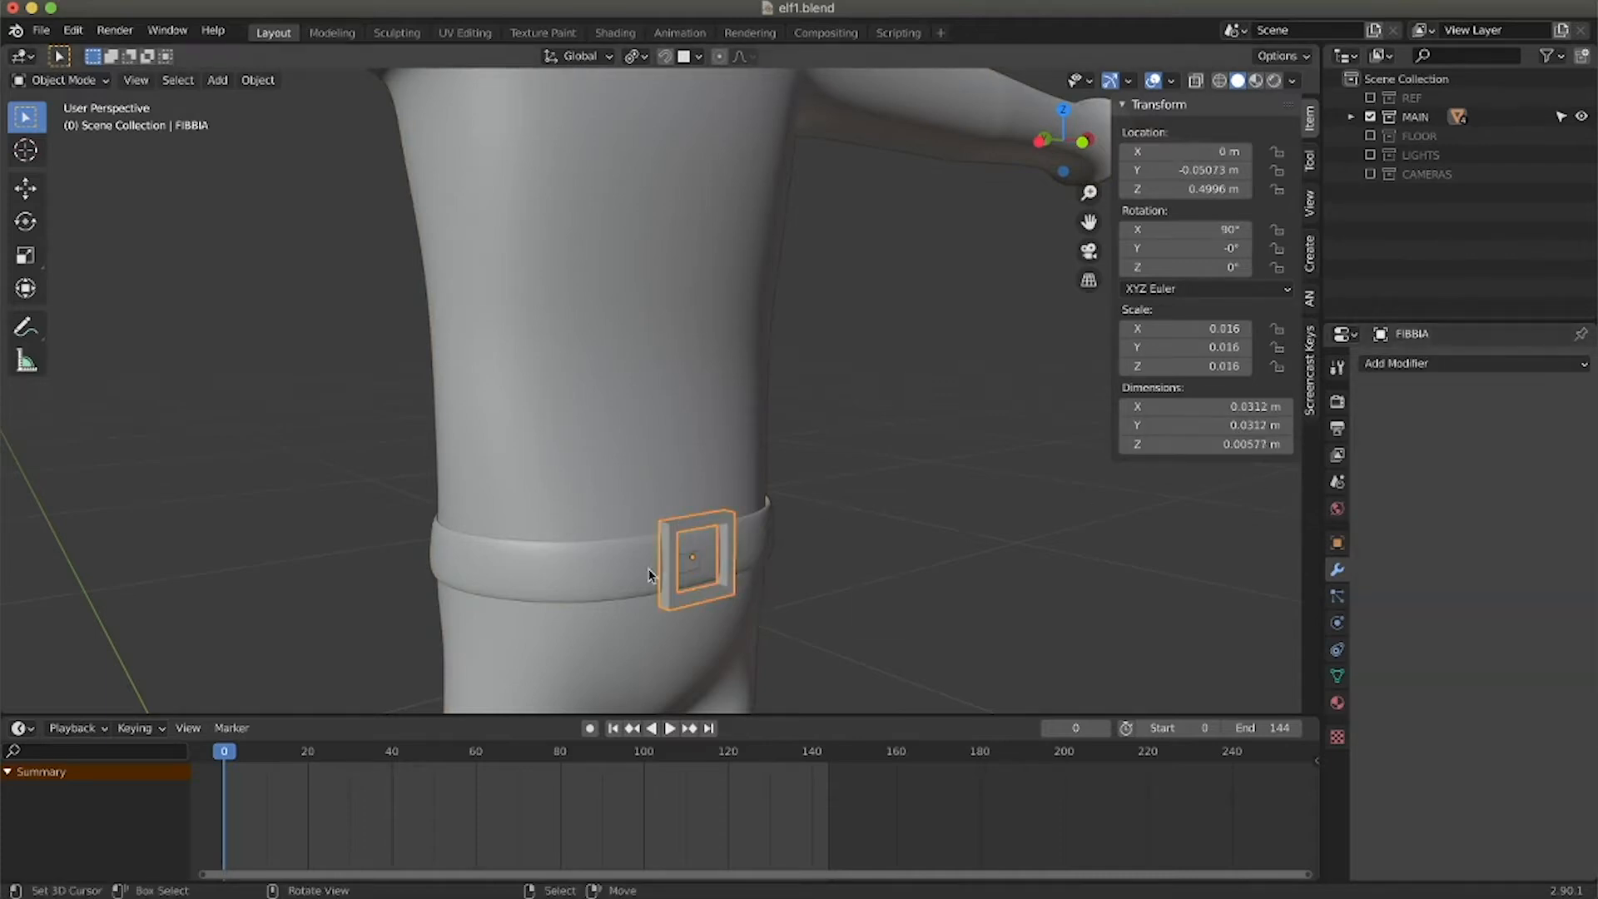
Add a Bevel modifier to the belt buckle with an amount of 0.034 m.
{"action": "scroll", "coordinate": [707, 610], "scroll_direction": "up", "scroll_amount": 4, "text": "ctrl"}
{"action": "scroll", "coordinate": [708, 610], "scroll_direction": "down", "scroll_amount": 5, "text": "shift"}
{"action": "scroll", "coordinate": [704, 605], "scroll_direction": "up", "scroll_amount": 5, "text": "shift"}
{"action": "scroll", "coordinate": [704, 605], "scroll_direction": "up", "scroll_amount": 5}
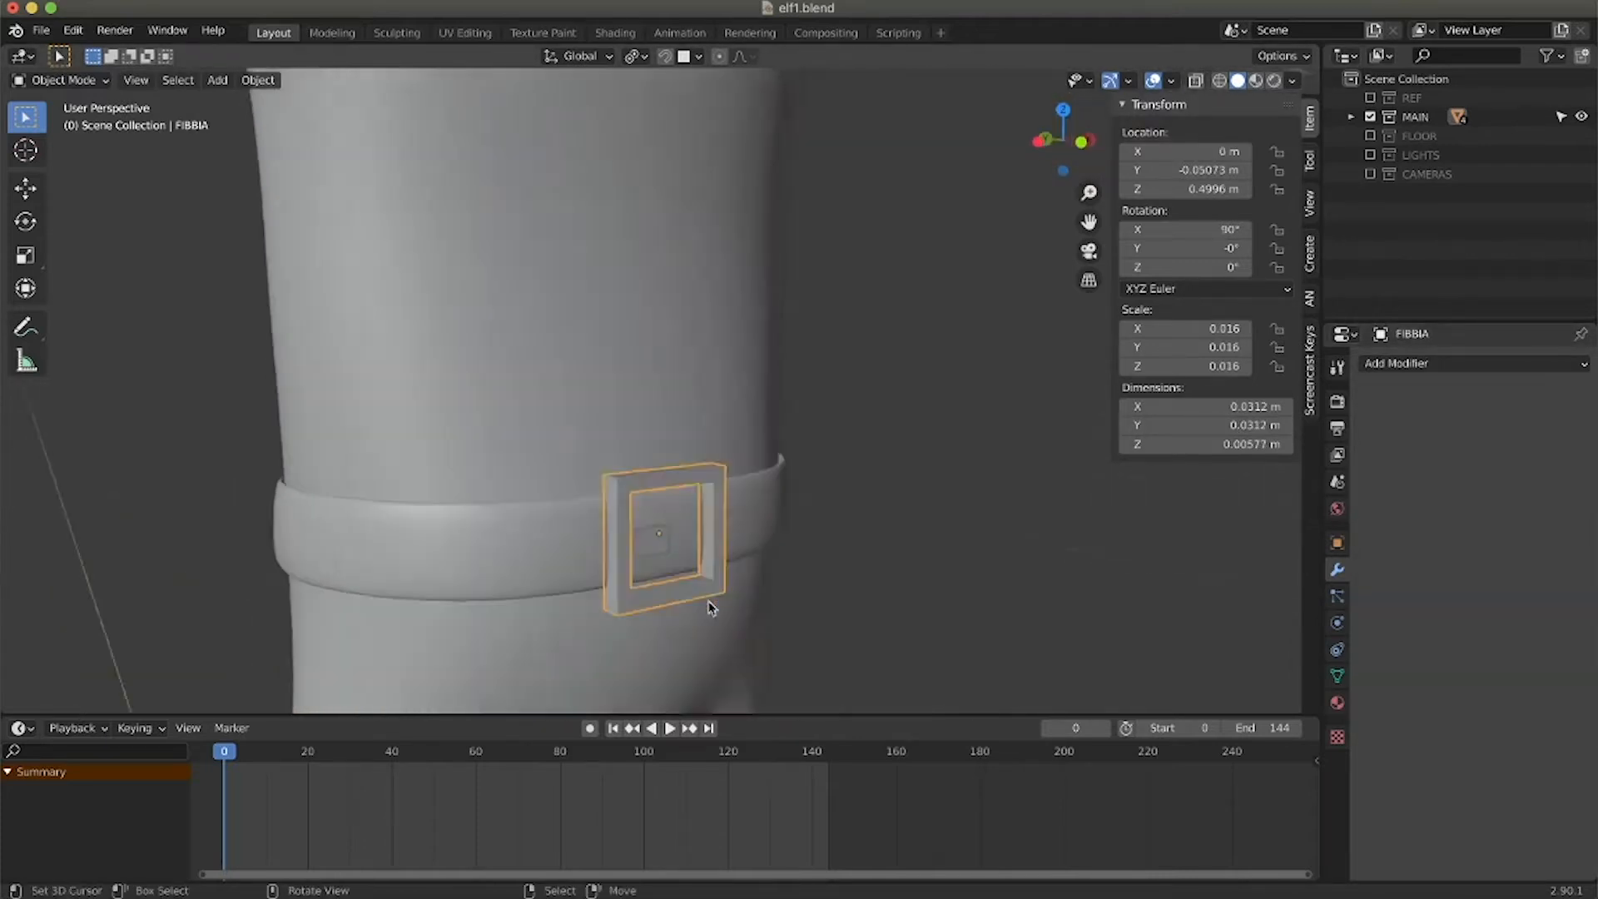
{"action": "left_click", "coordinate": [1464, 364]}
{"action": "left_click", "coordinate": [1213, 428]}
{"action": "mouse_move", "coordinate": [1506, 468]}
{"action": "left_mouse_down"}
{"action": "mouse_move", "coordinate": [1548, 468]}
{"action": "mouse_move", "coordinate": [1469, 469]}
{"action": "mouse_move", "coordinate": [1502, 468]}
{"action": "left_mouse_up"}
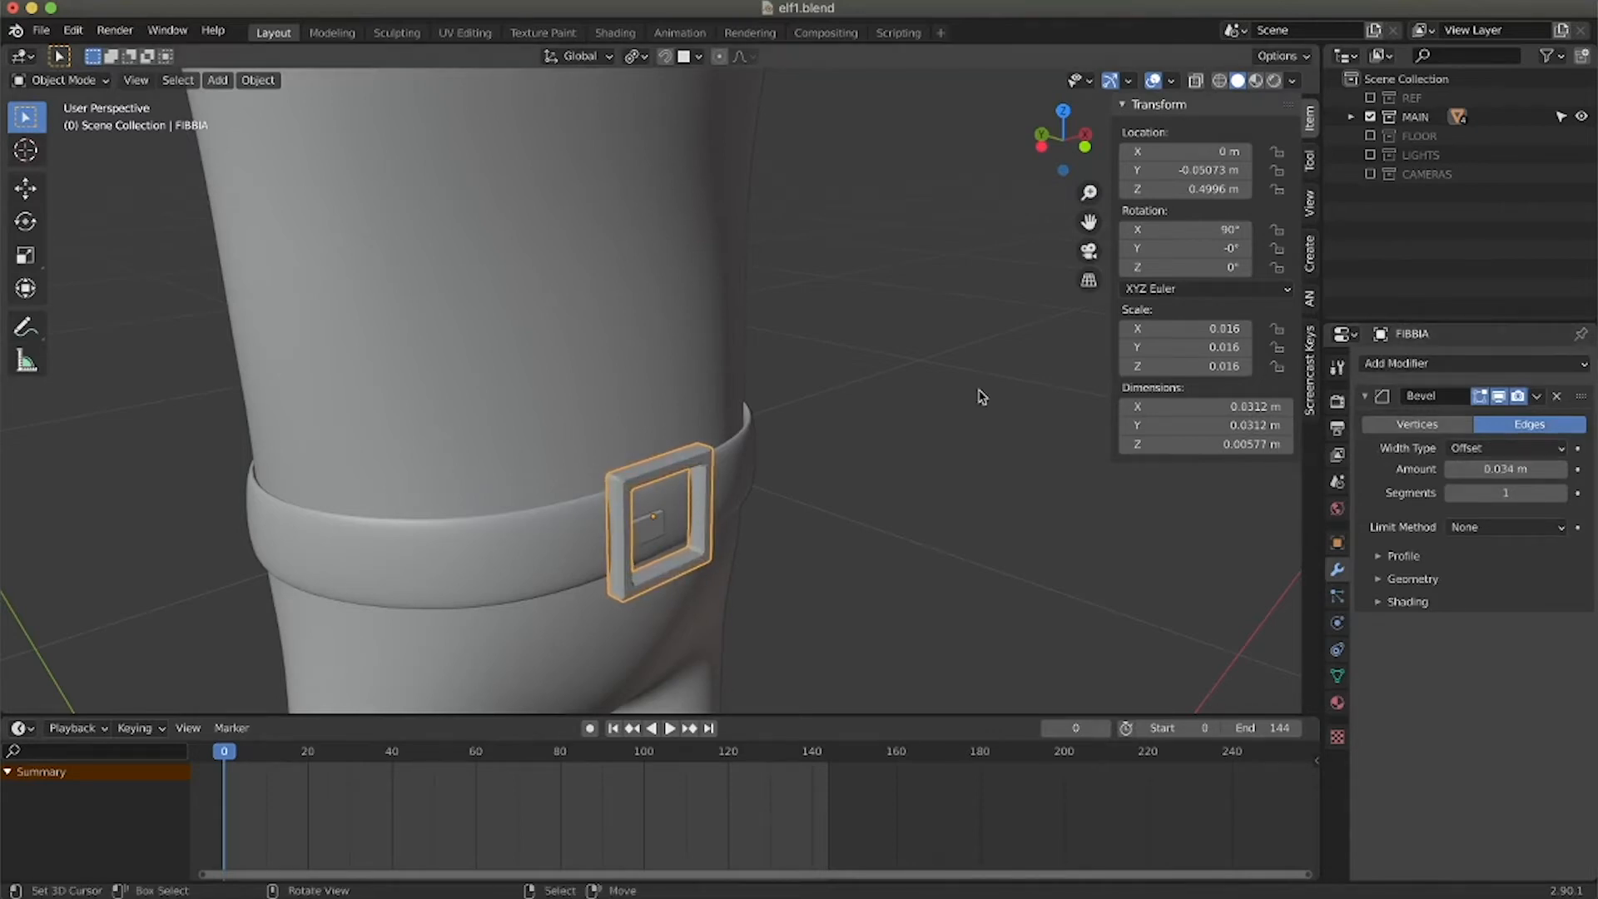
{"action": "middle_click_drag", "start_coordinate": [981, 391], "coordinate": [741, 403]}
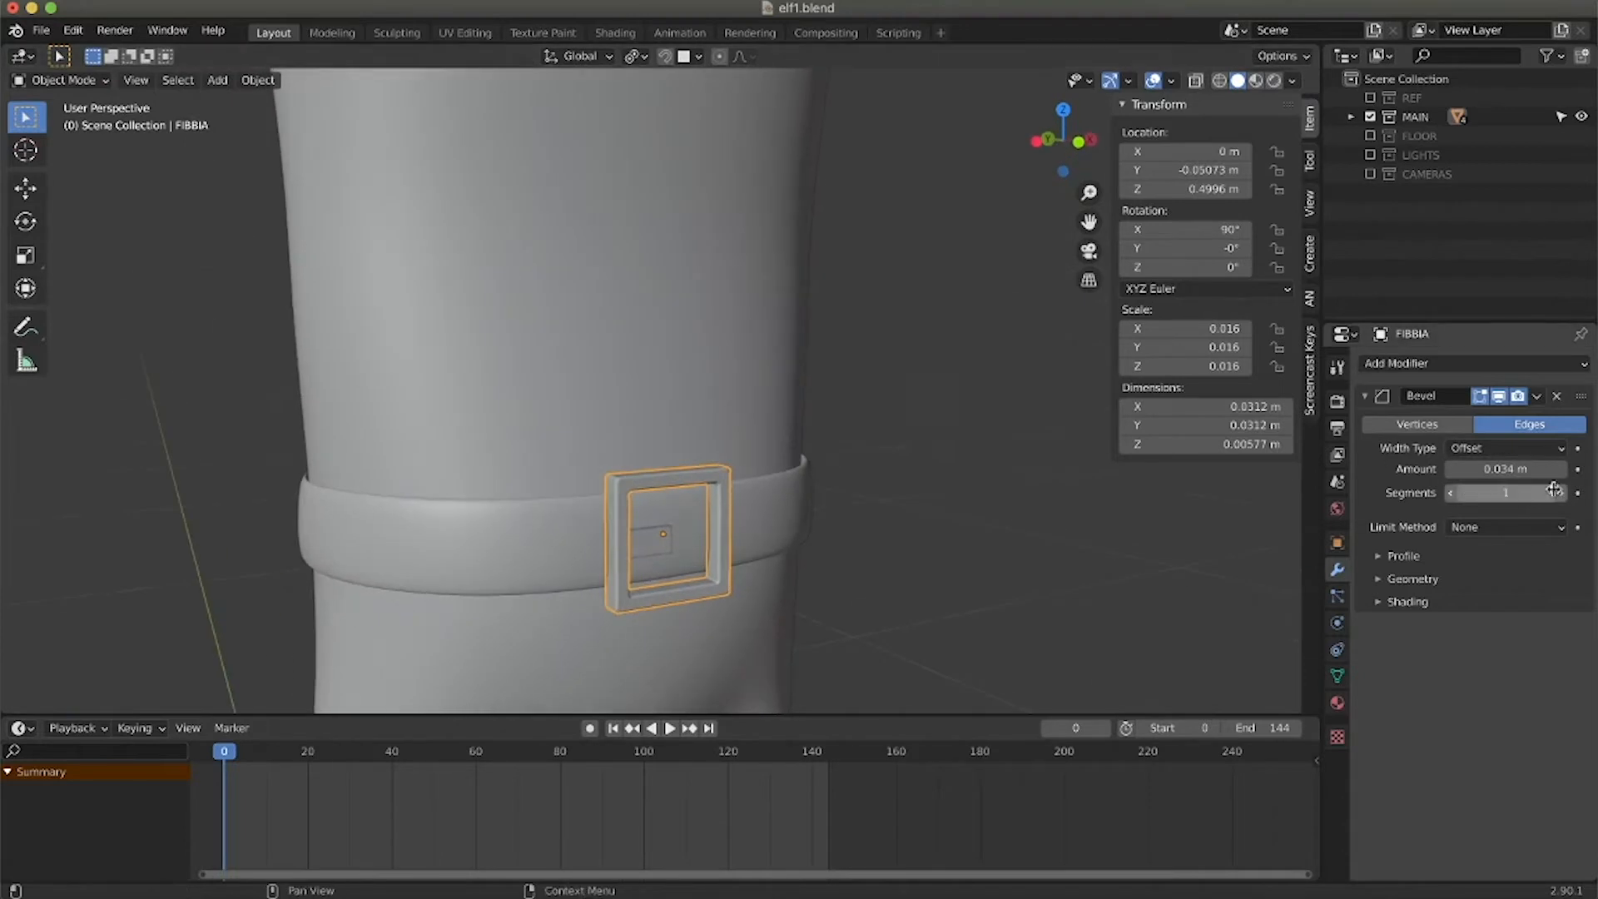
Link the buckle's modifiers to the small prong inside it.
{"action": "left_click", "coordinate": [650, 546]}
{"action": "left_click", "coordinate": [649, 546]}
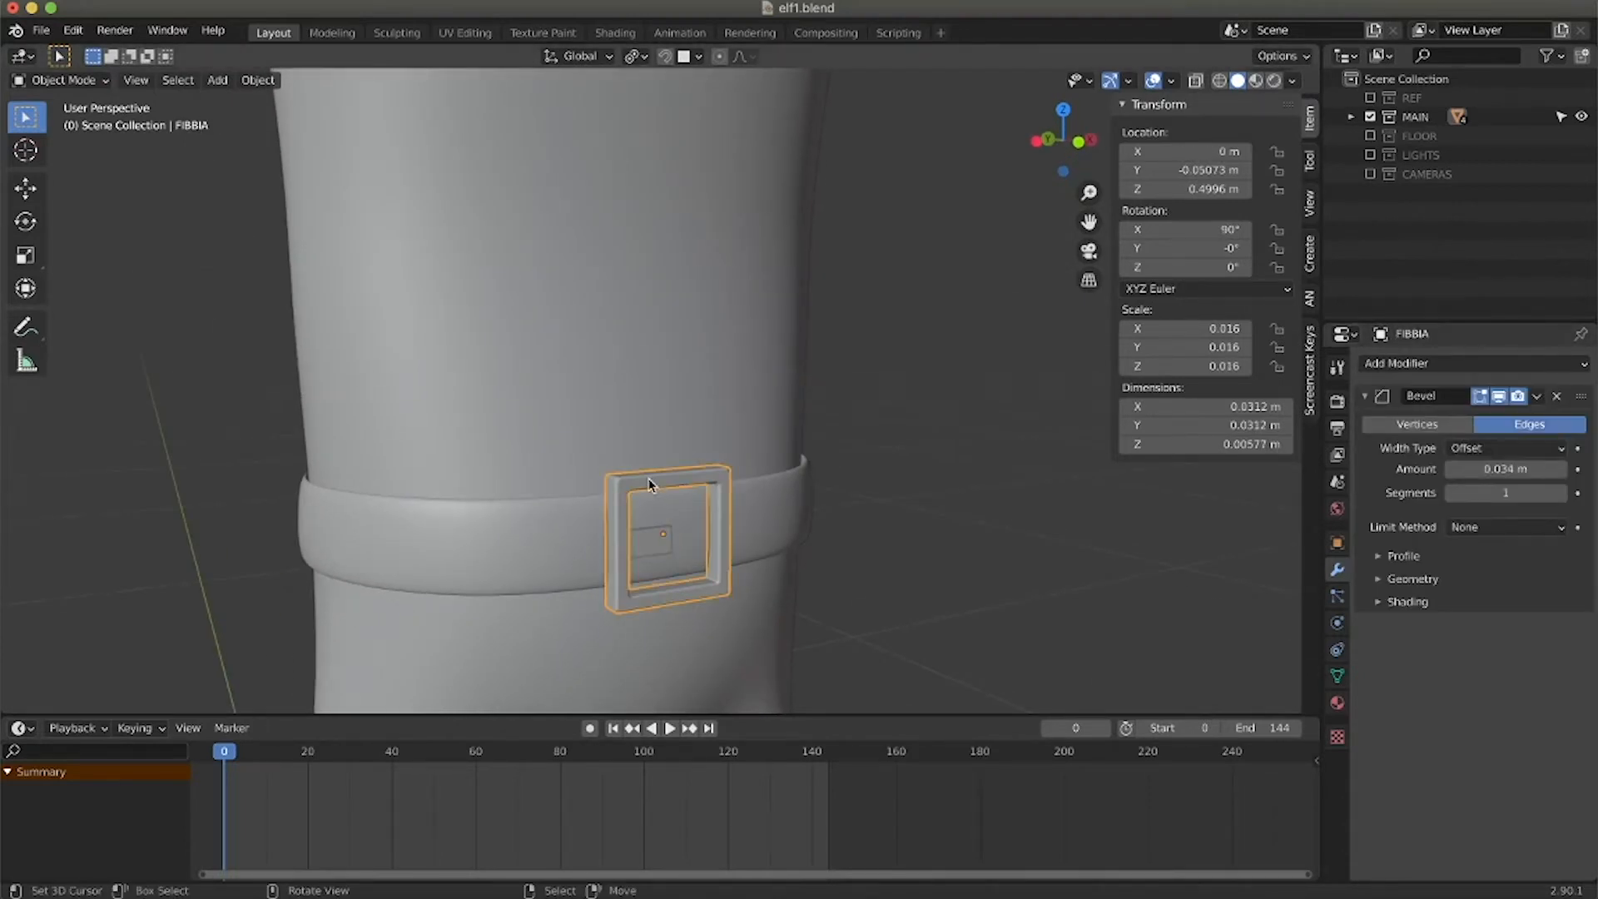
{"action": "left_click", "coordinate": [650, 547]}
{"action": "left_click", "coordinate": [729, 486], "text": "shift"}
{"action": "key", "text": "ctrl+l"}
{"action": "left_click", "coordinate": [773, 612]}
{"action": "middle_click_drag", "start_coordinate": [682, 549], "coordinate": [650, 526]}
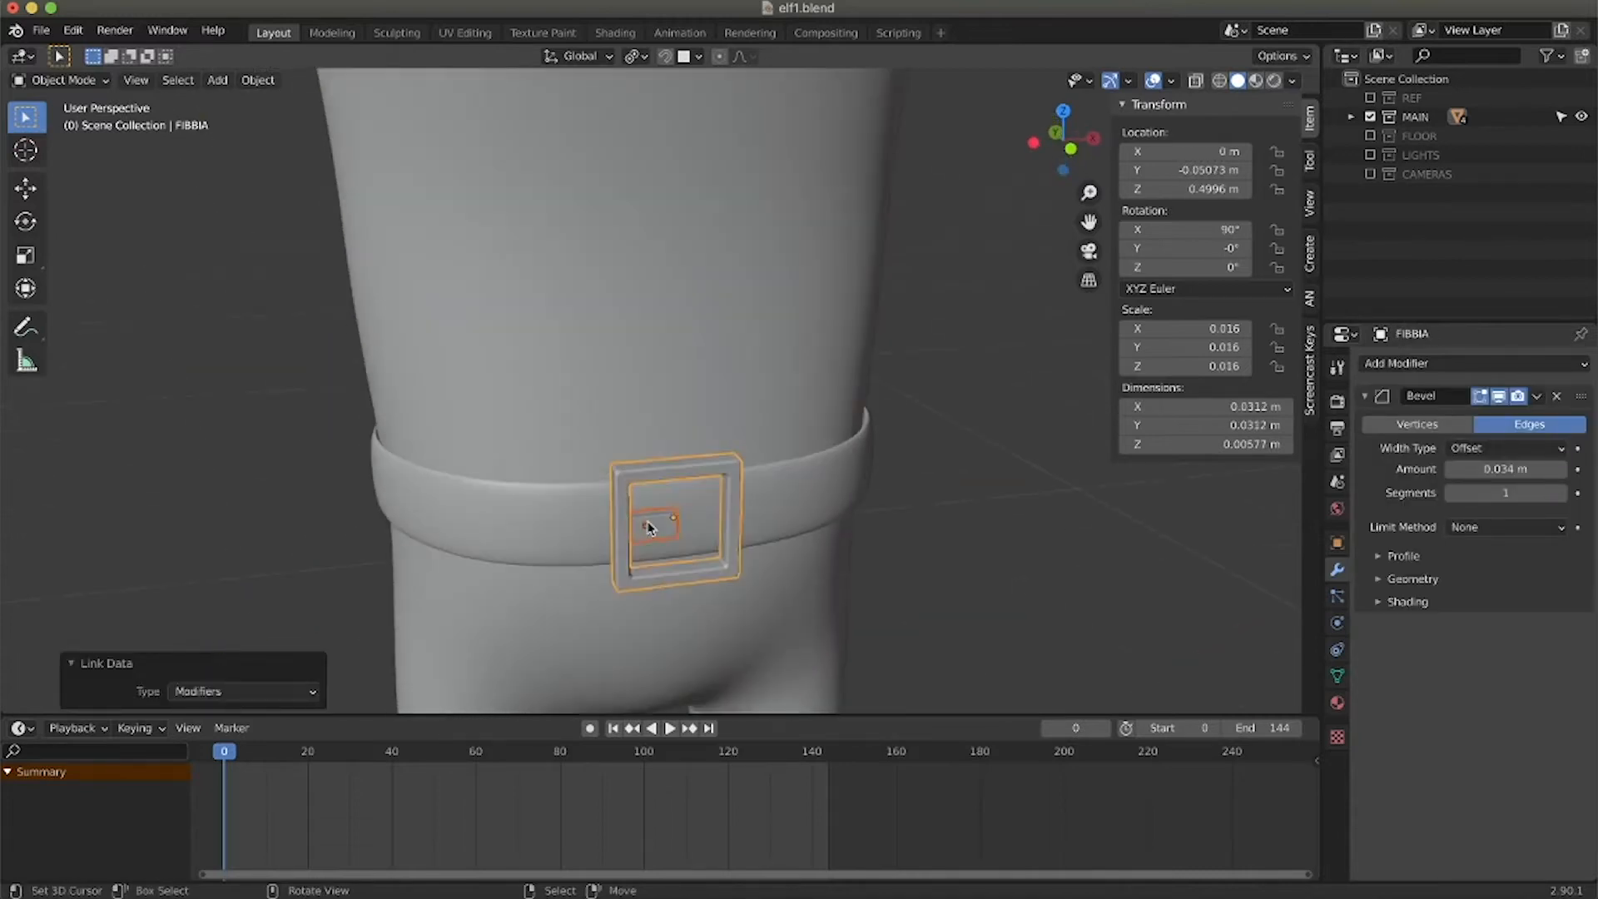
Join the prong to the buckle and apply the Bevel modifier on the combined object.
{"action": "left_click", "coordinate": [650, 527]}
{"action": "left_click", "coordinate": [695, 470], "text": "shift"}
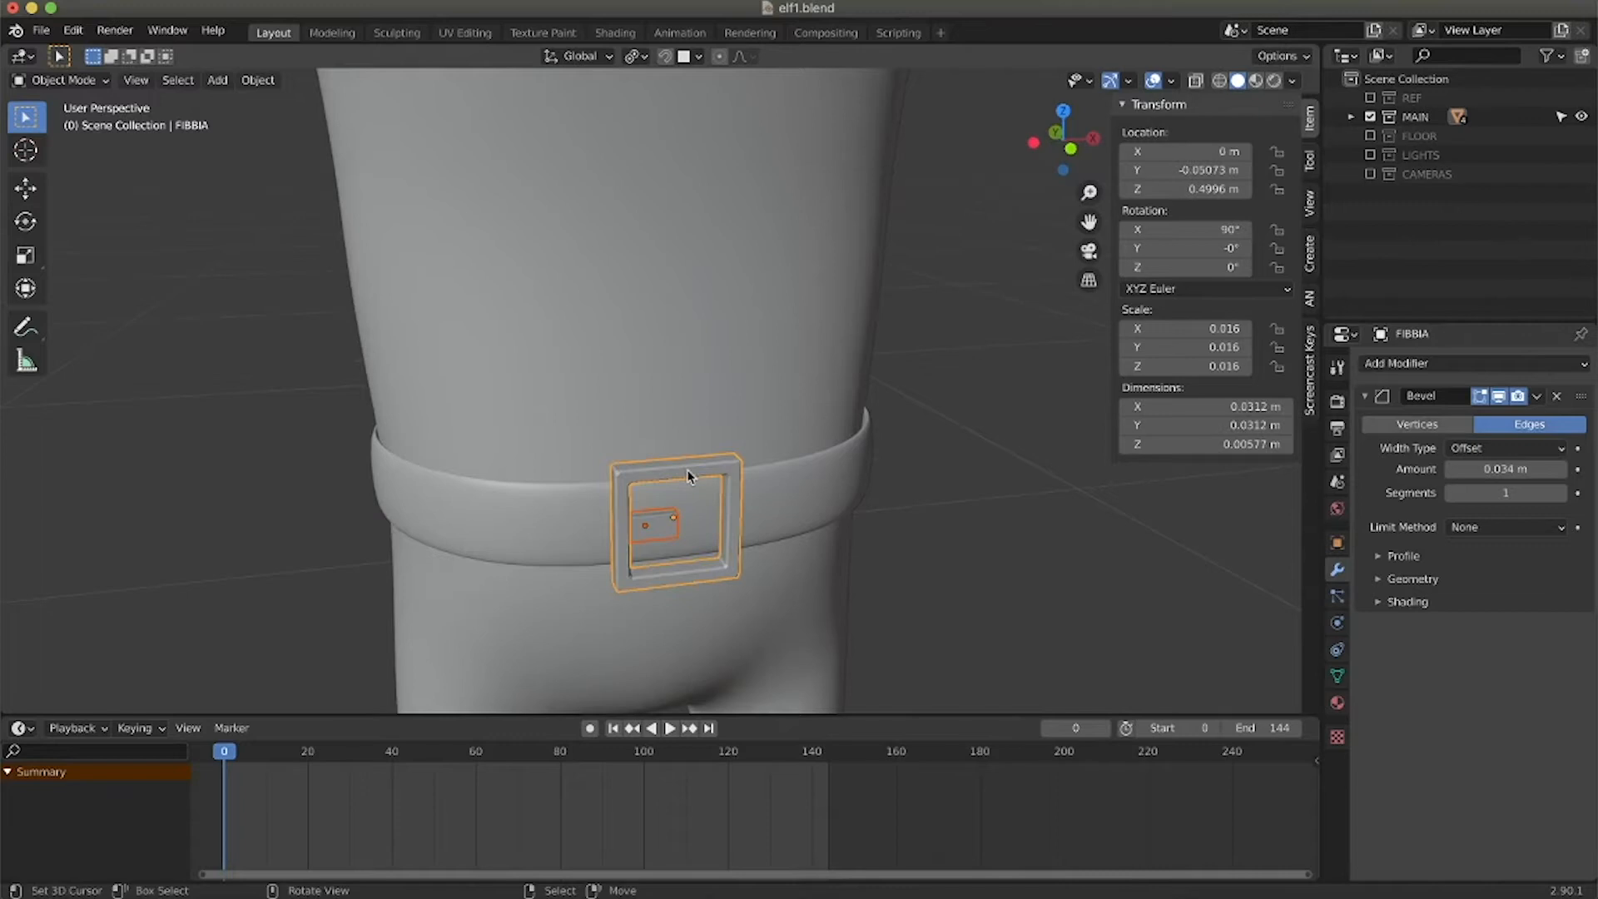
{"action": "left_click", "coordinate": [1536, 396]}
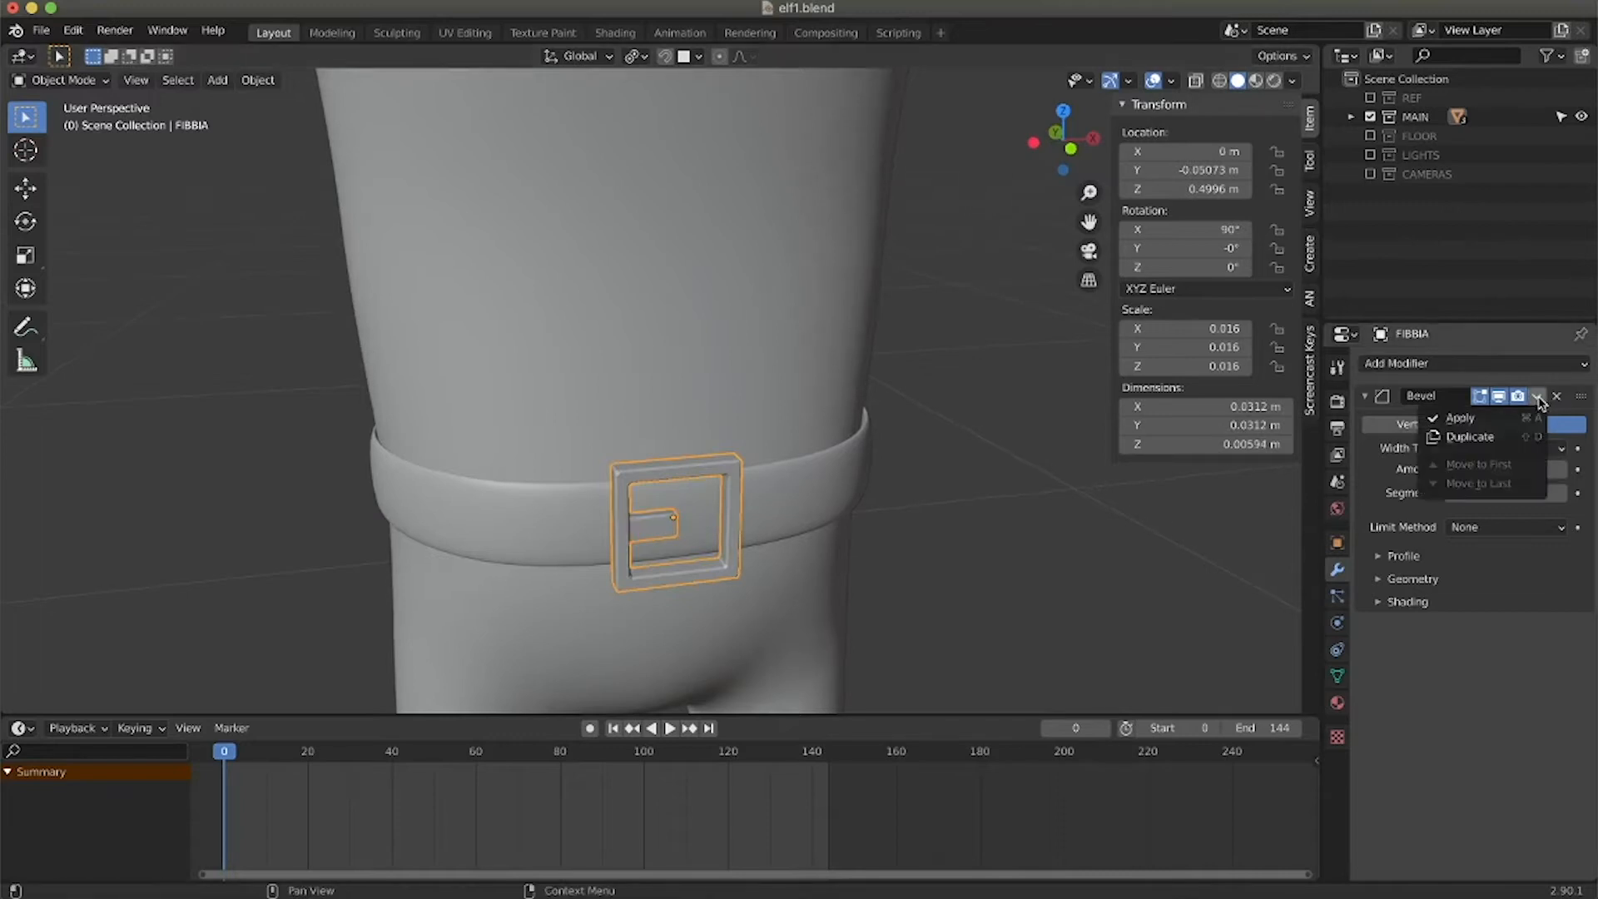
{"action": "left_click", "coordinate": [1466, 413]}
Move the combined buckle along Y to about -0.0499 m so it sits against the belt.
{"action": "middle_click_drag", "start_coordinate": [999, 542], "coordinate": [500, 560]}
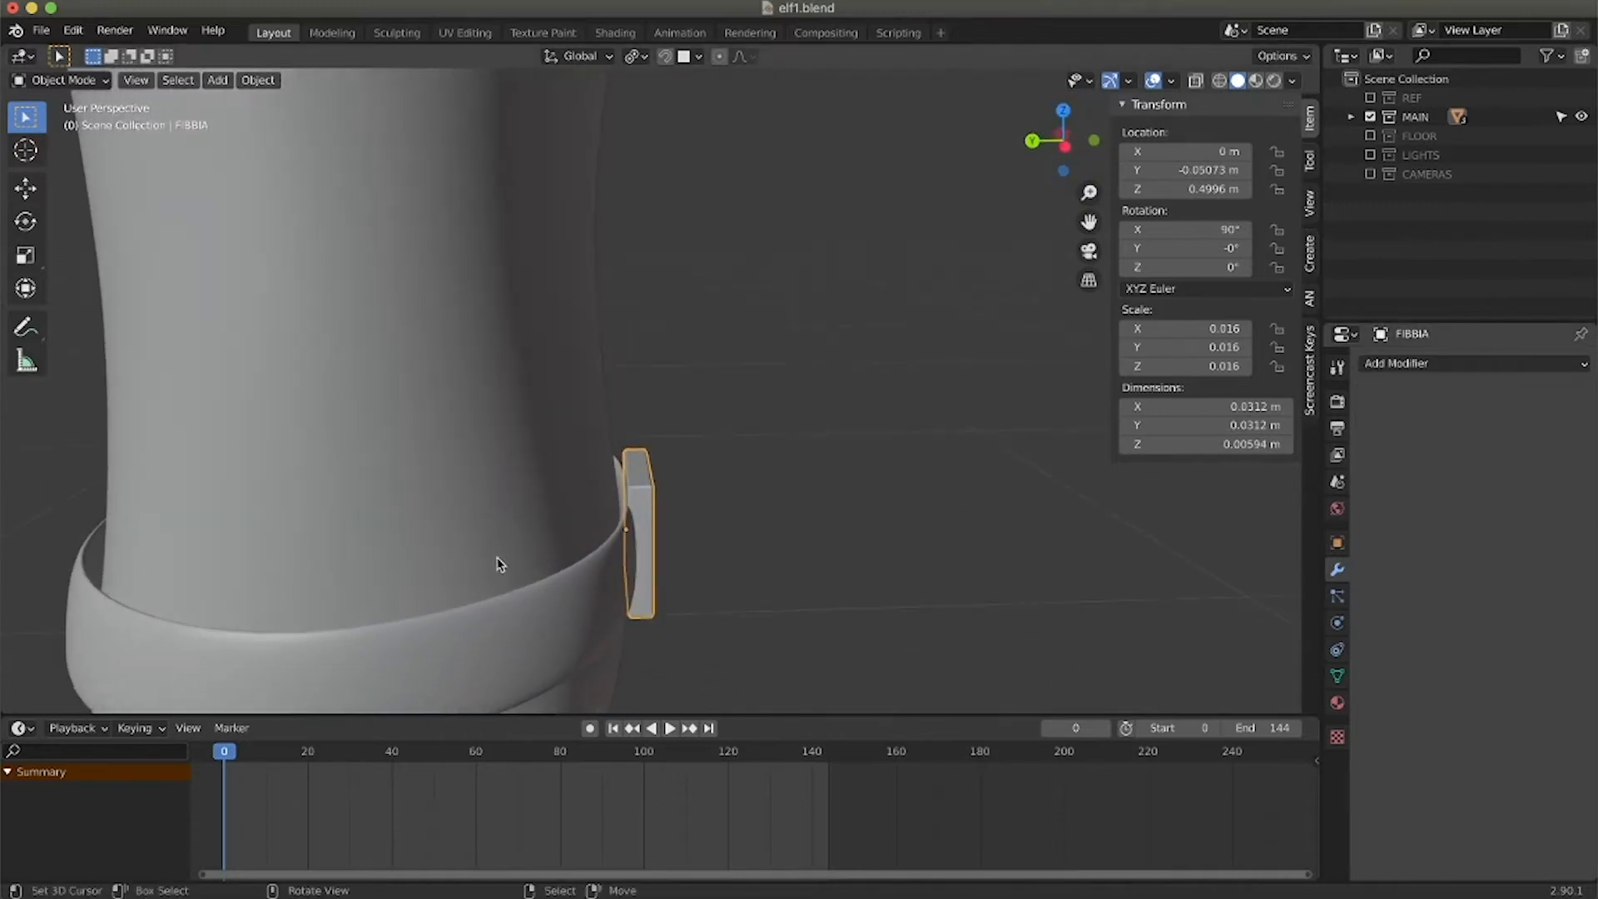
{"action": "key", "text": "g"}
{"action": "left_click", "coordinate": [641, 491]}
{"action": "middle_click_drag", "start_coordinate": [640, 491], "coordinate": [807, 582]}
{"action": "key", "text": "g"}
{"action": "key", "text": "y"}
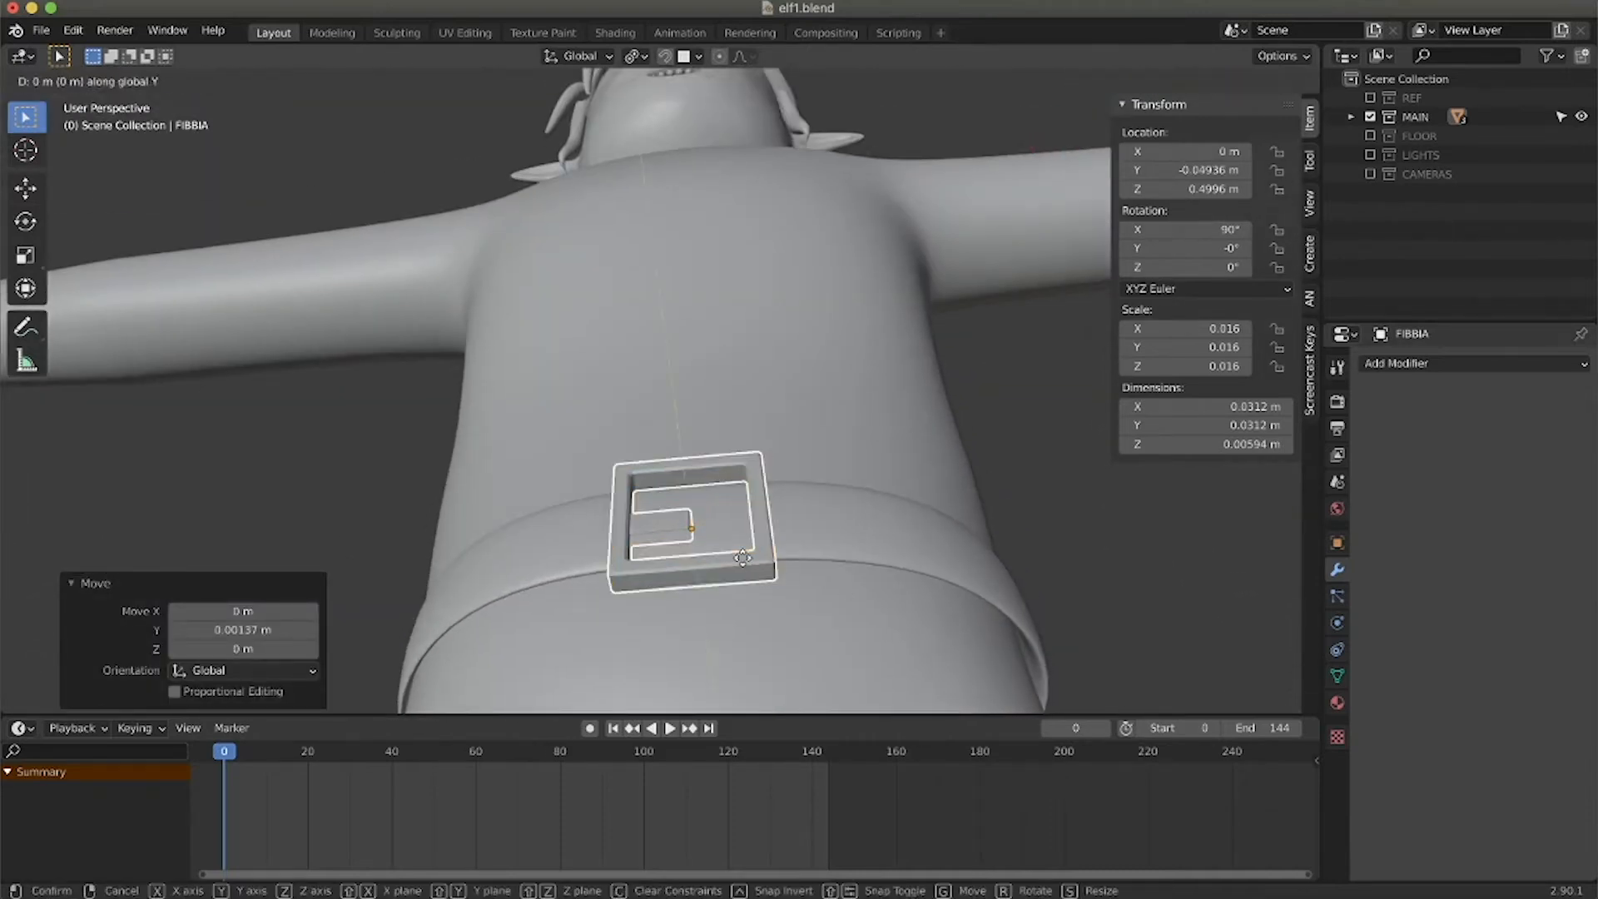
{"action": "left_click", "coordinate": [746, 555]}
{"action": "middle_click_drag", "start_coordinate": [816, 461], "coordinate": [803, 474]}
{"action": "middle_click_drag", "start_coordinate": [803, 474], "coordinate": [634, 386], "text": "ctrl"}
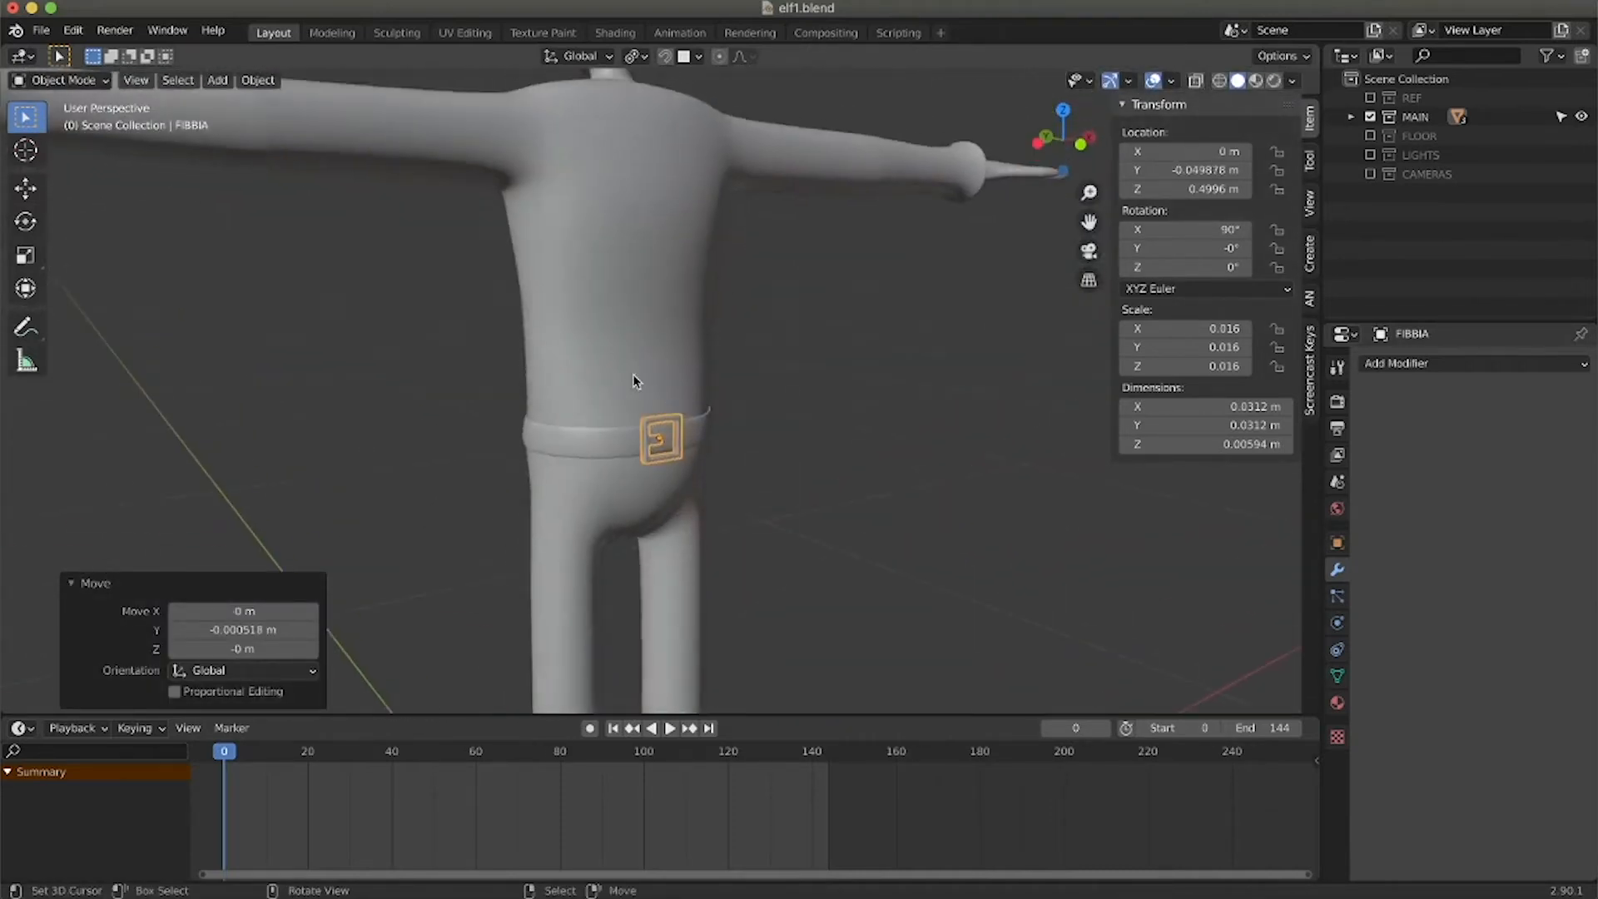
Apply the Mirror modifier on the teeth and join all character parts into one object named ELFO.
{"action": "left_click", "coordinate": [633, 376]}
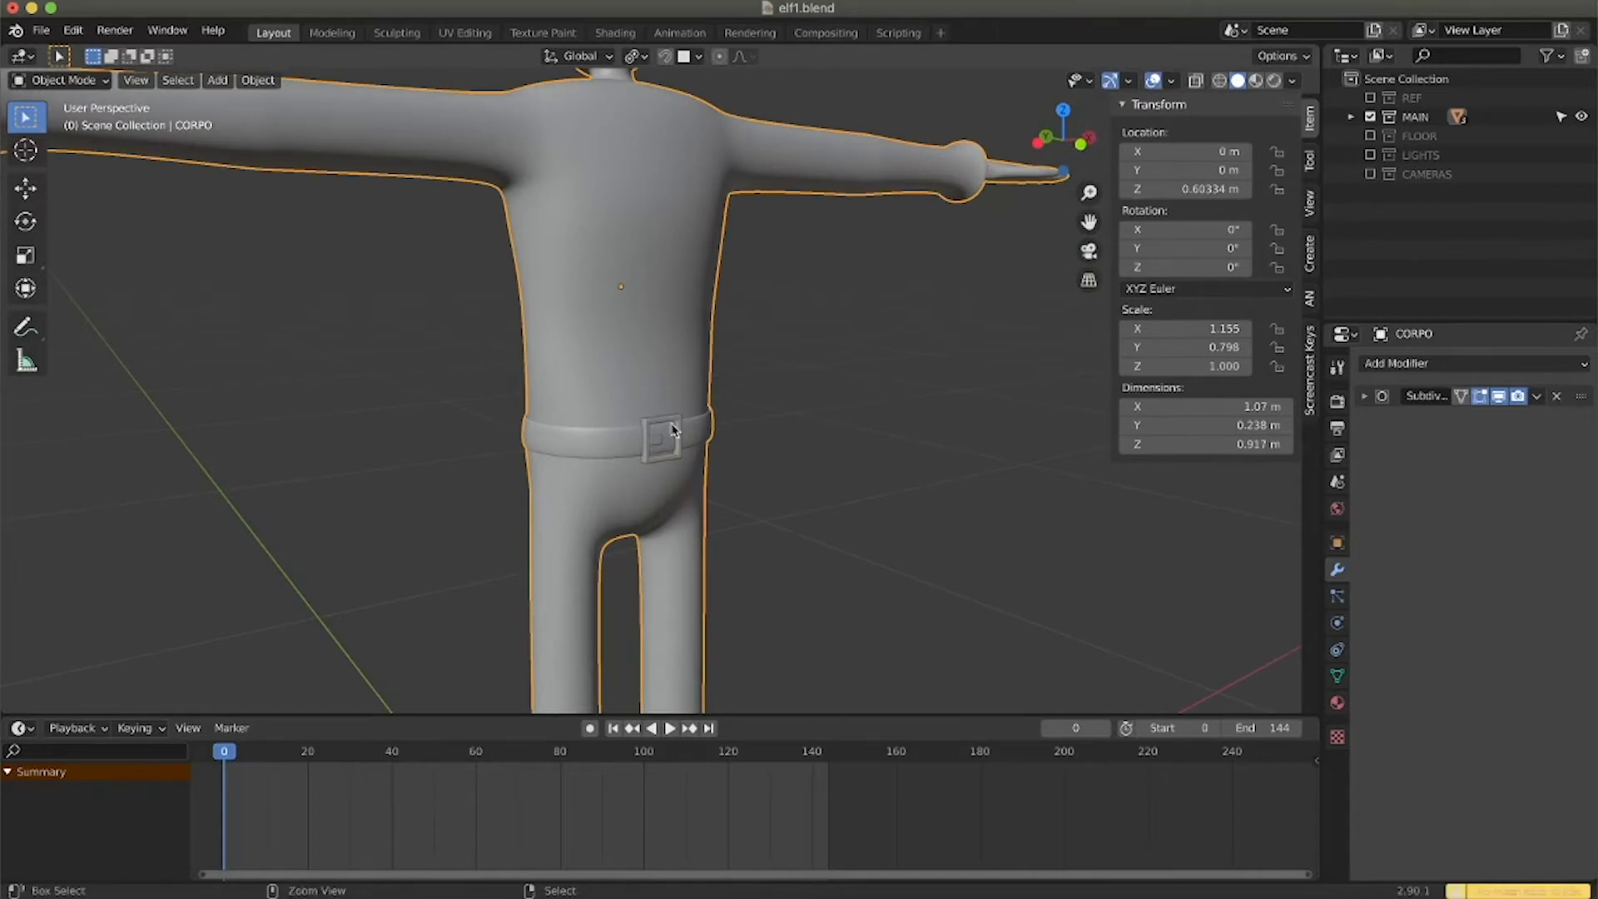
{"action": "left_click", "coordinate": [1350, 116]}
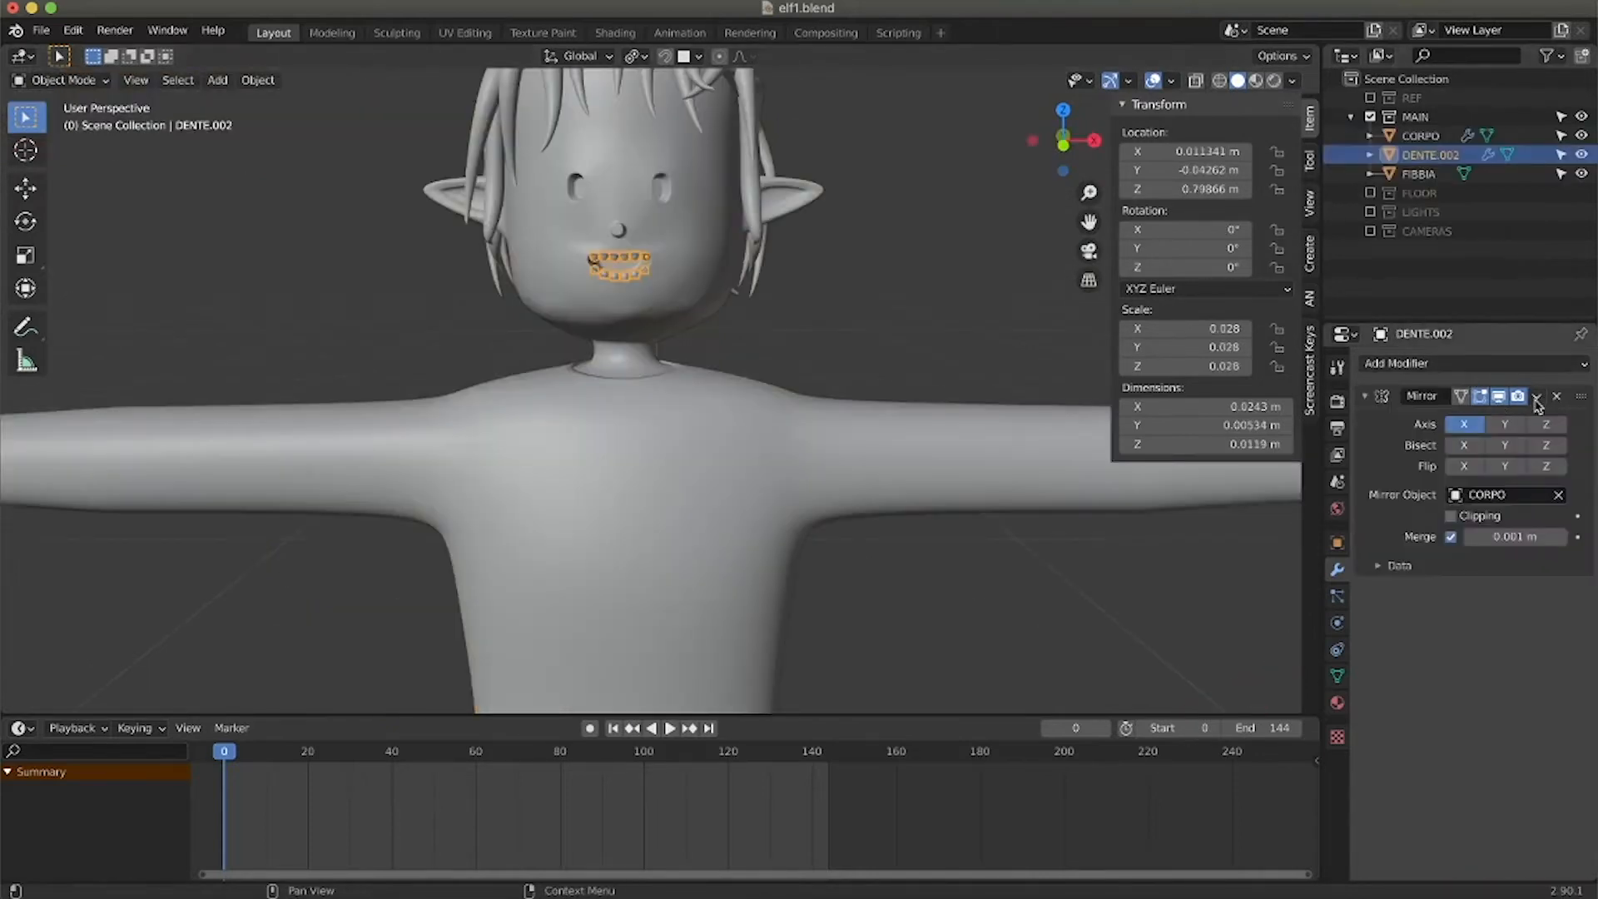
{"action": "left_click", "coordinate": [1536, 397]}
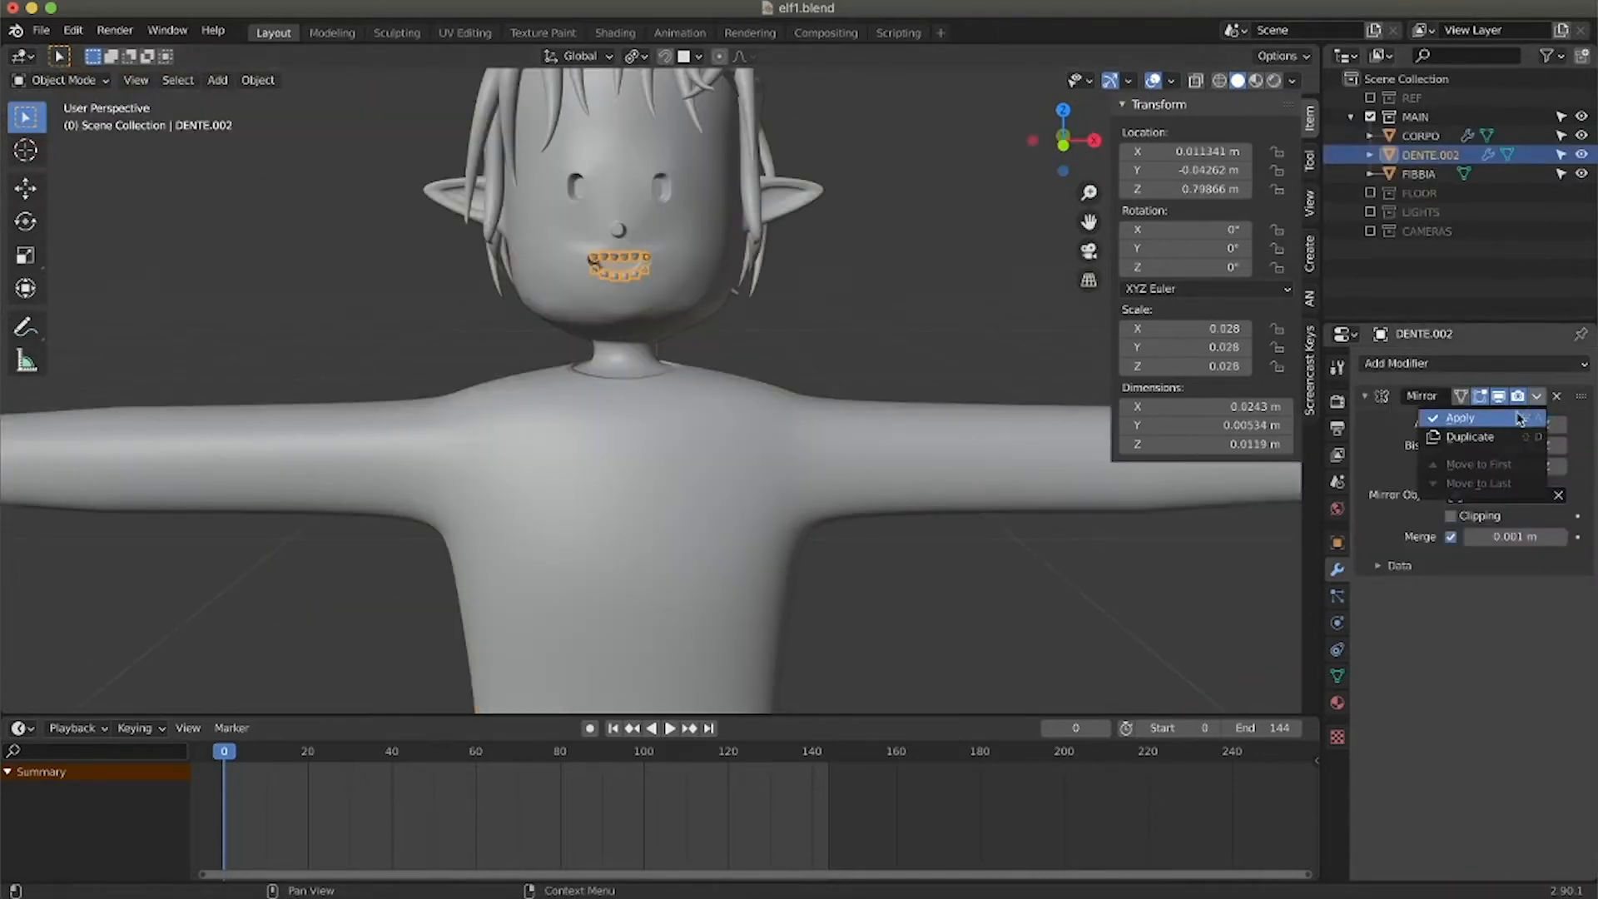
{"action": "left_click", "coordinate": [1489, 415]}
{"action": "left_click", "coordinate": [865, 408], "text": "shift"}
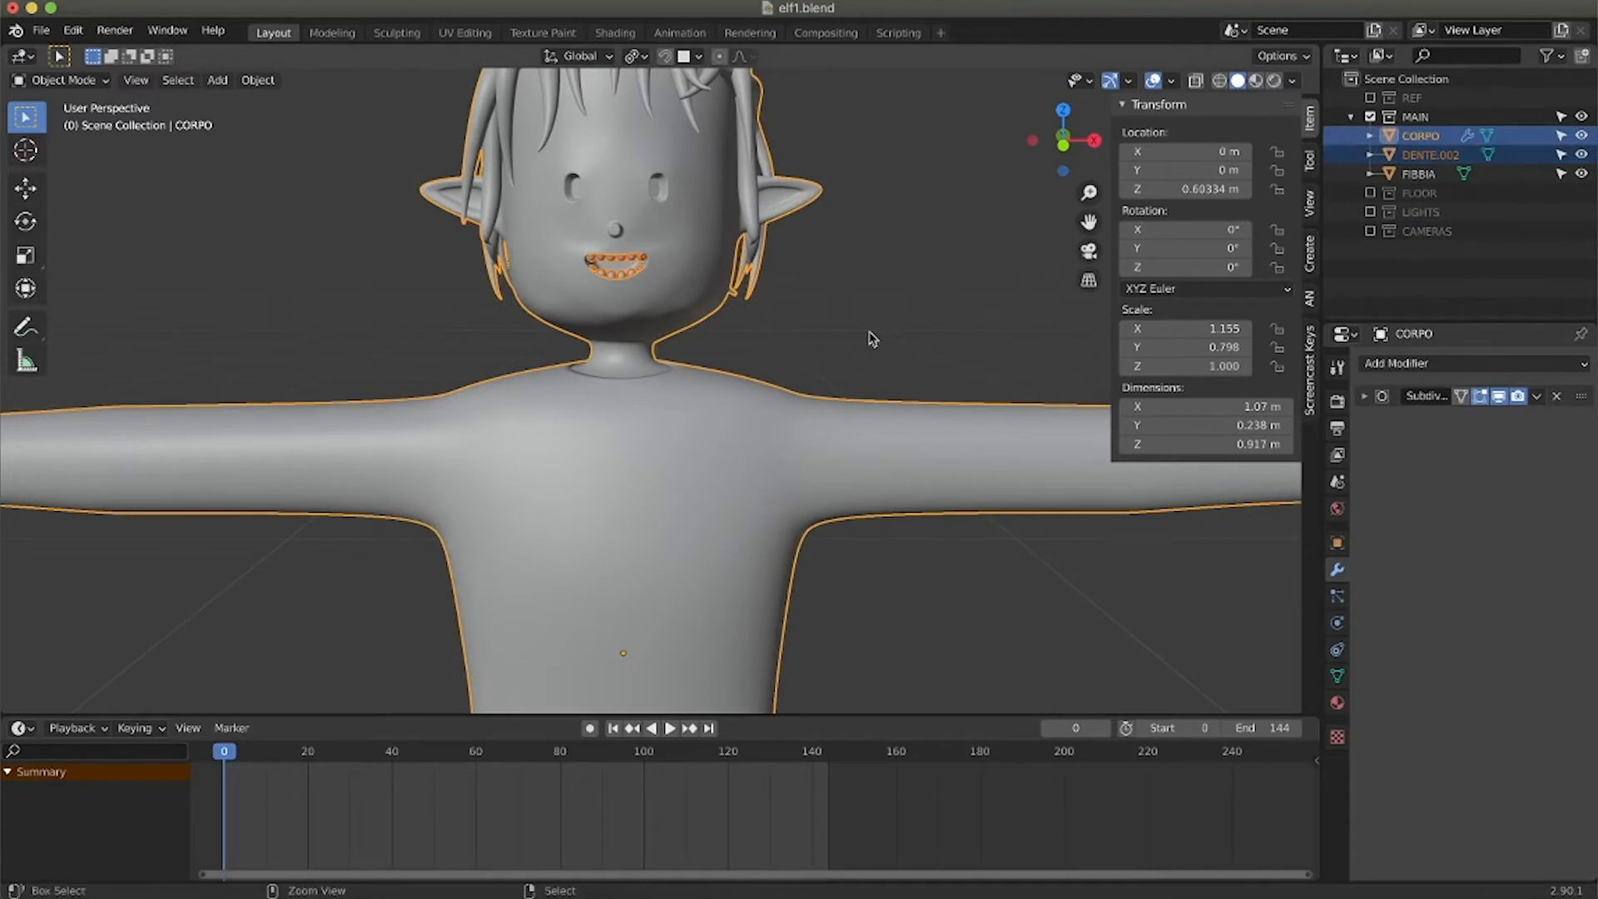
{"action": "key", "text": "ctrl+j"}
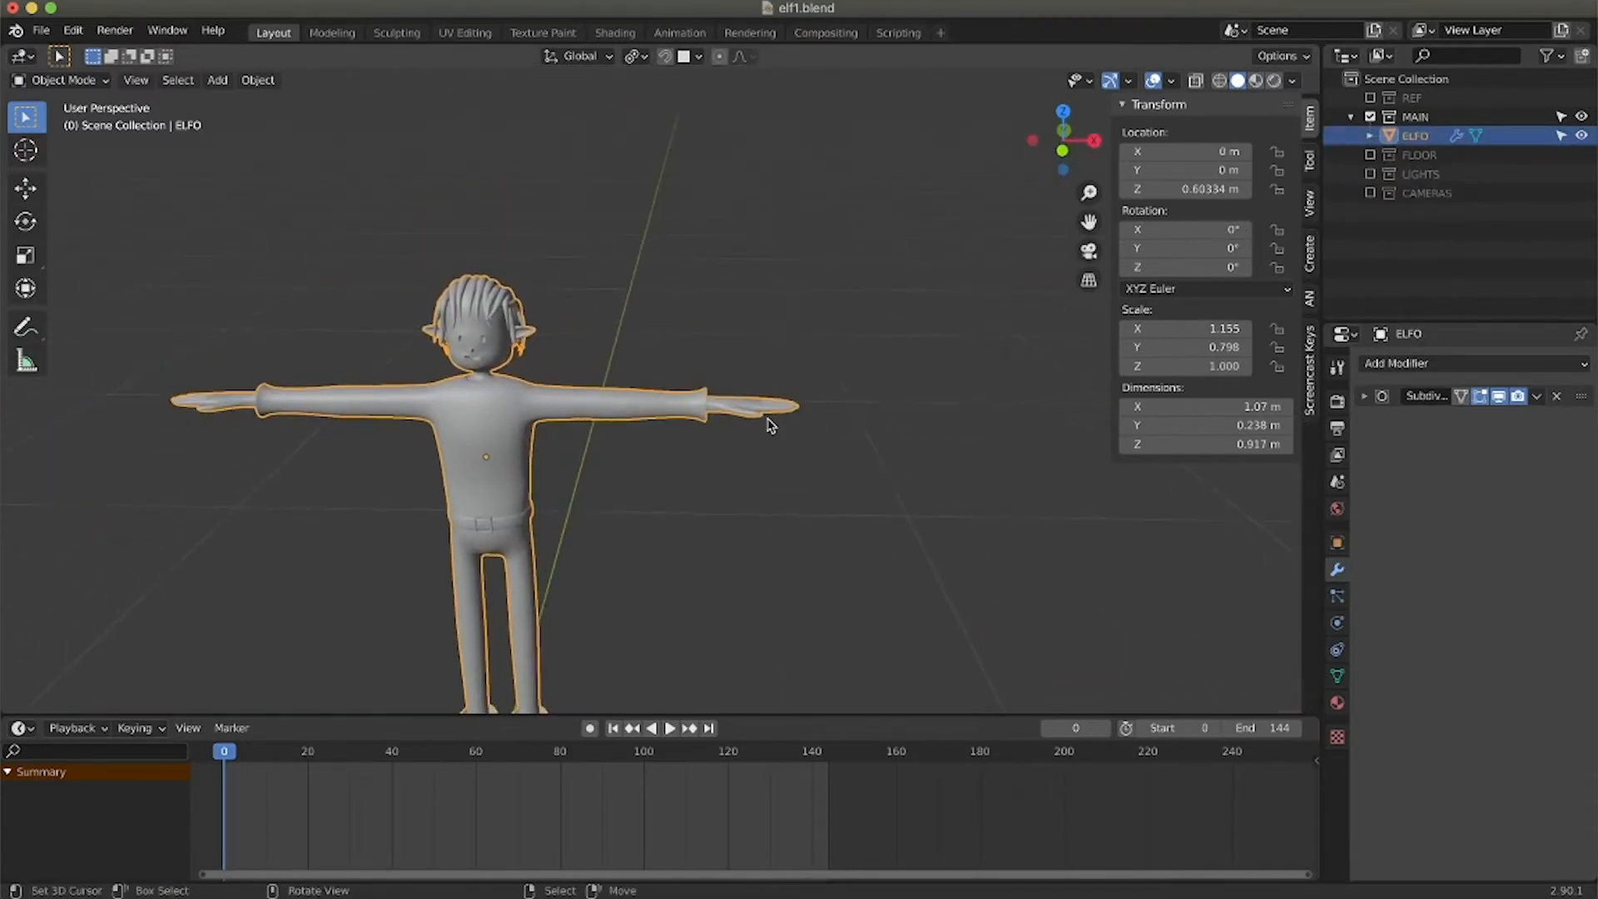
Enter Edit Mode on the elf mesh and turn off the Subdivision modifier's viewport display.
{"action": "key", "text": "ctrl+Tab"}
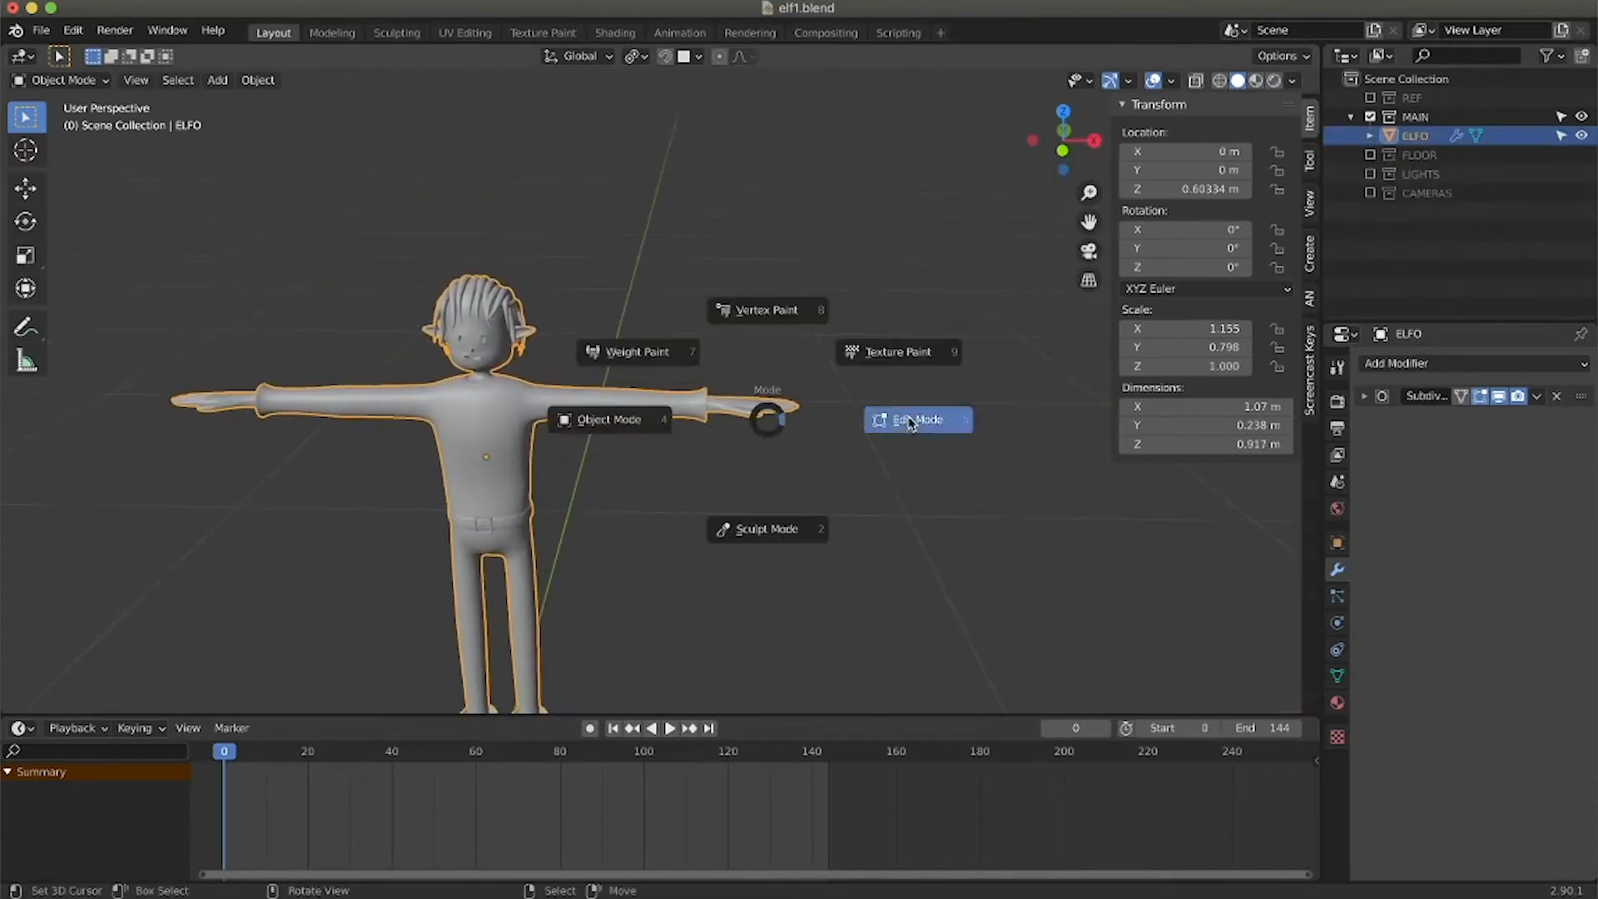
{"action": "left_click", "coordinate": [907, 420]}
{"action": "scroll", "coordinate": [874, 540], "scroll_direction": "up", "scroll_amount": 10, "text": "ctrl"}
{"action": "scroll", "coordinate": [879, 544], "scroll_direction": "right", "scroll_amount": 5, "text": "shift"}
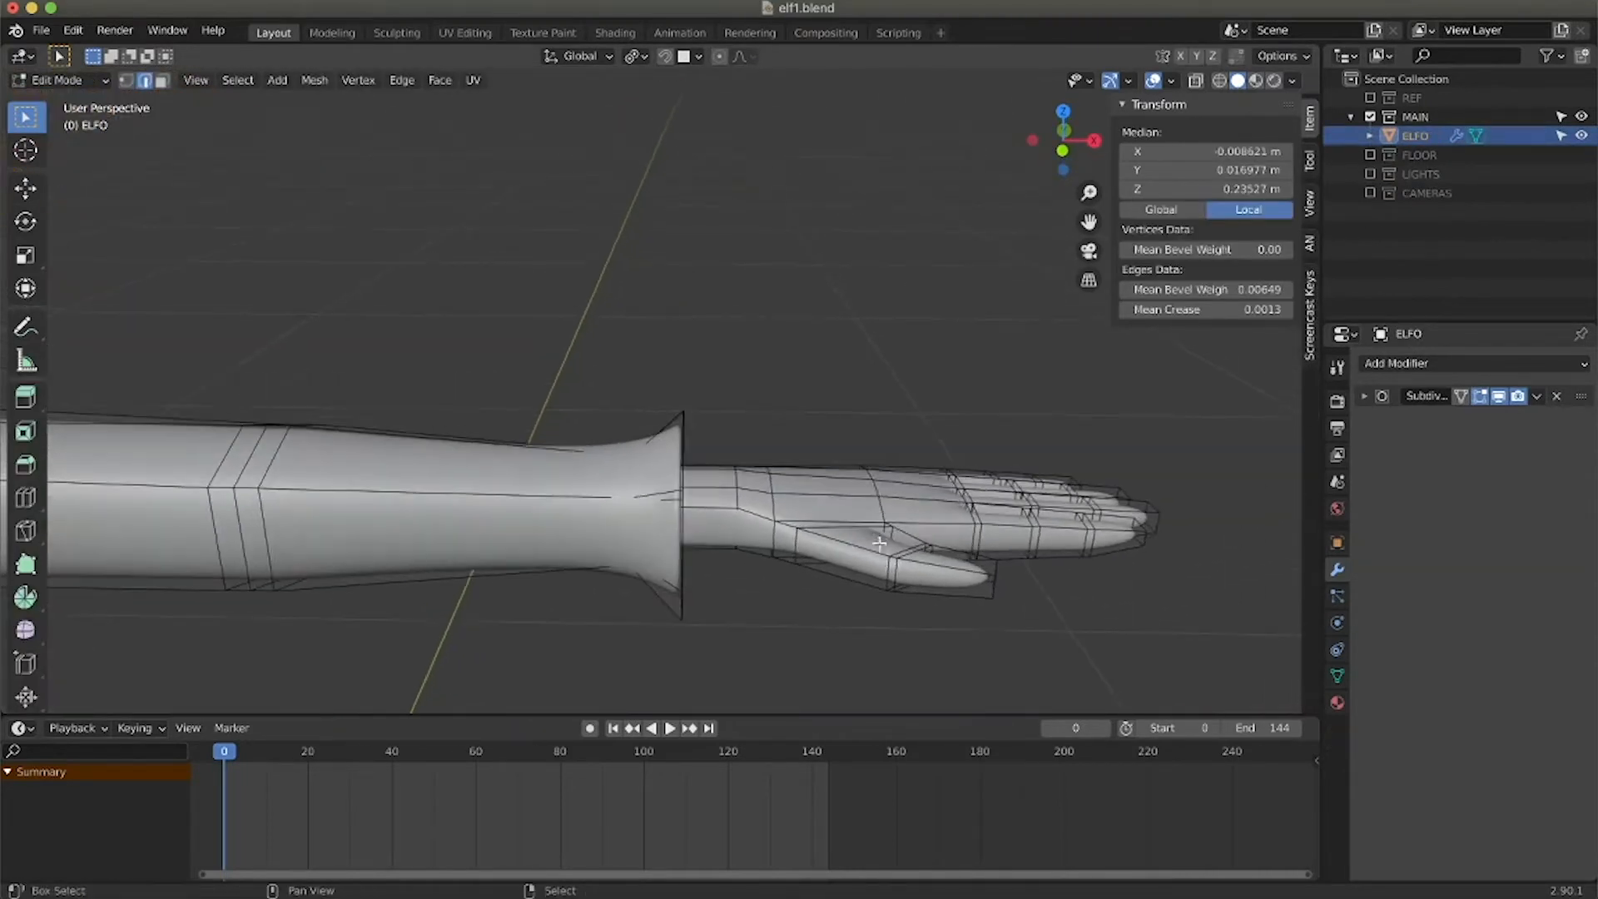
{"action": "left_click", "coordinate": [1498, 397]}
{"action": "scroll", "coordinate": [791, 648], "scroll_direction": "down", "scroll_amount": 2}
{"action": "scroll", "coordinate": [791, 648], "scroll_direction": "up", "scroll_amount": 5, "text": "ctrl"}
{"action": "scroll", "coordinate": [791, 648], "scroll_direction": "down", "scroll_amount": 4, "text": "shift"}
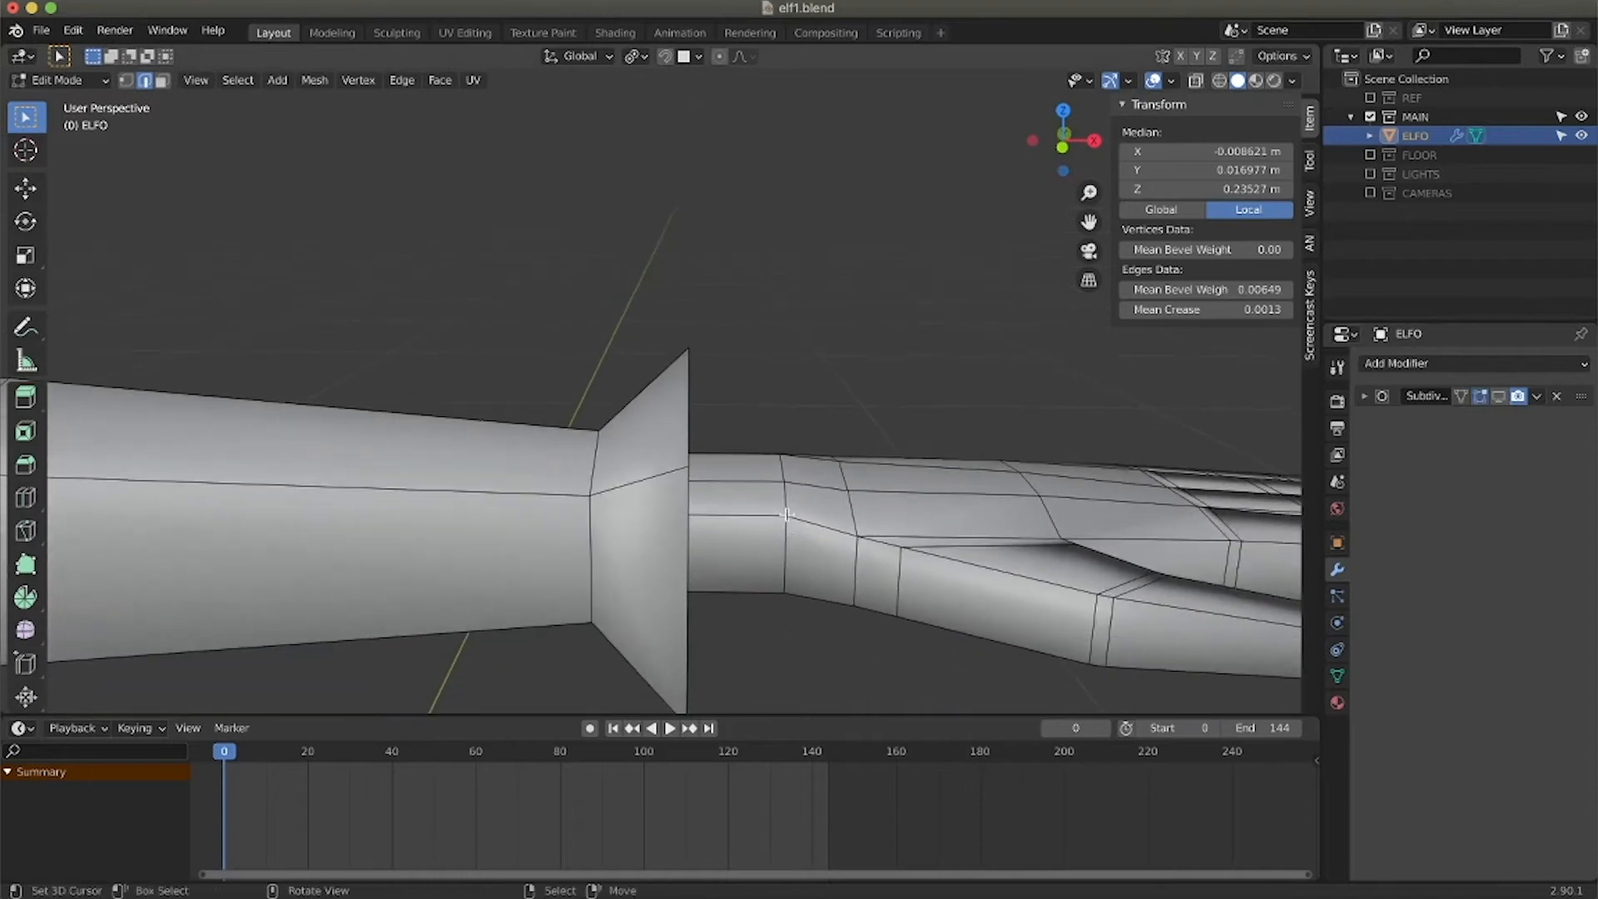
Add one loop cut around the wrist between sleeve cuff and hand, slid with a factor of 0.739.
{"action": "scroll", "coordinate": [780, 516], "scroll_direction": "down", "scroll_amount": 1}
{"action": "key", "text": "ctrl+r"}
{"action": "left_click", "coordinate": [750, 519]}
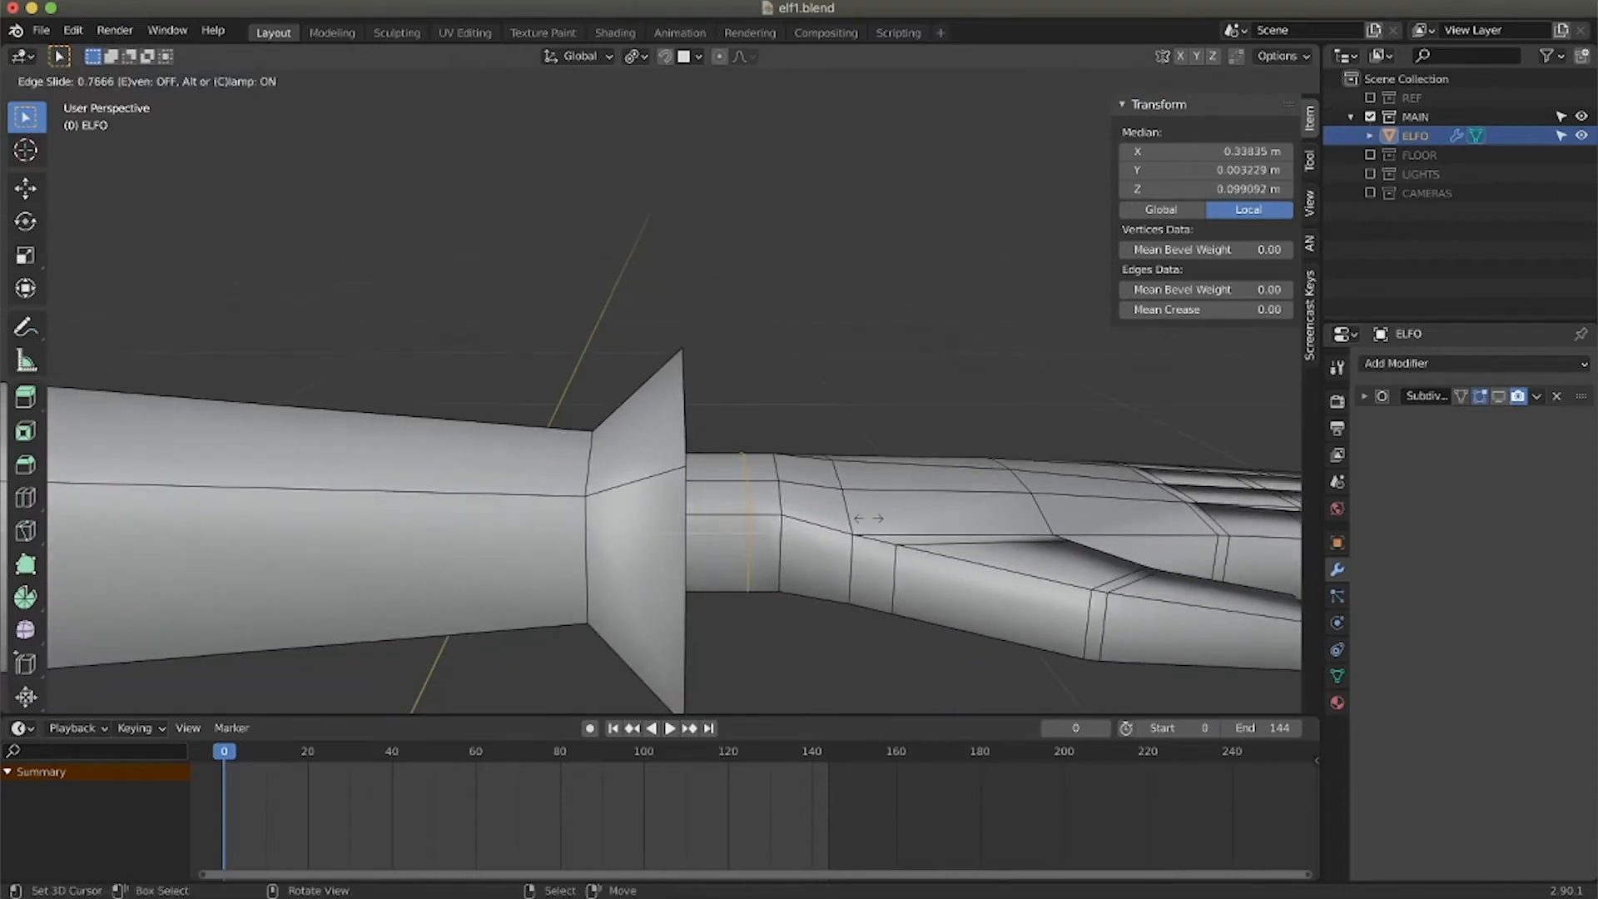
{"action": "left_click", "coordinate": [864, 518]}
Add a loop cut around the wrist of the opposite arm, between the sleeve cuff and the hand.
{"action": "scroll", "coordinate": [782, 533], "scroll_direction": "left", "scroll_amount": 20, "text": "shift"}
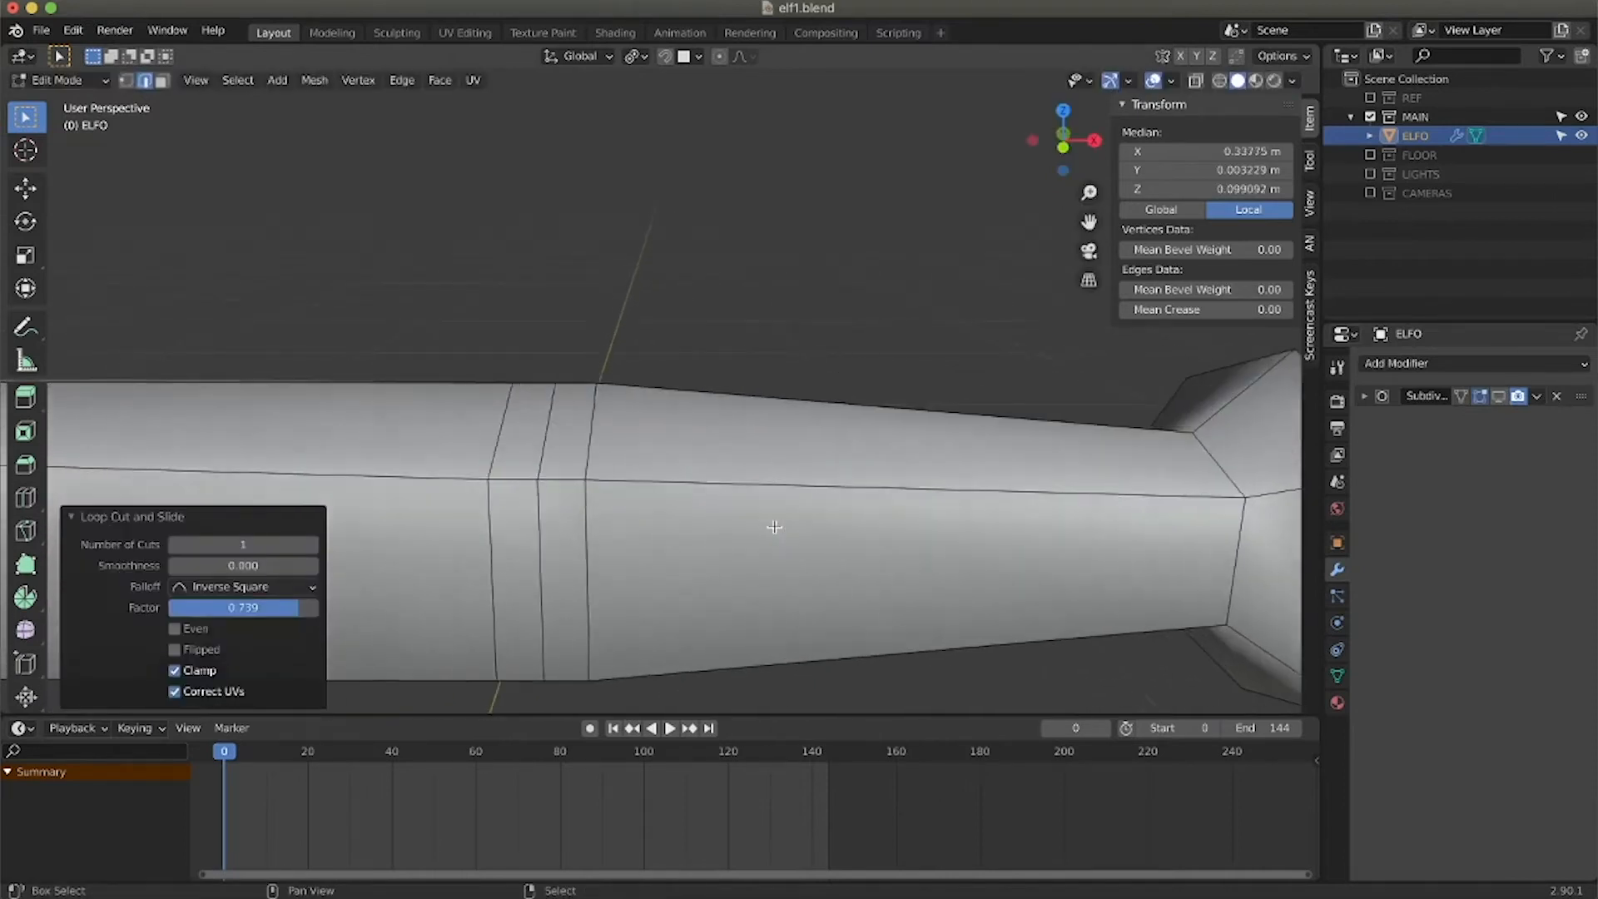
{"action": "scroll", "coordinate": [786, 522], "scroll_direction": "left", "scroll_amount": 15, "text": "shift"}
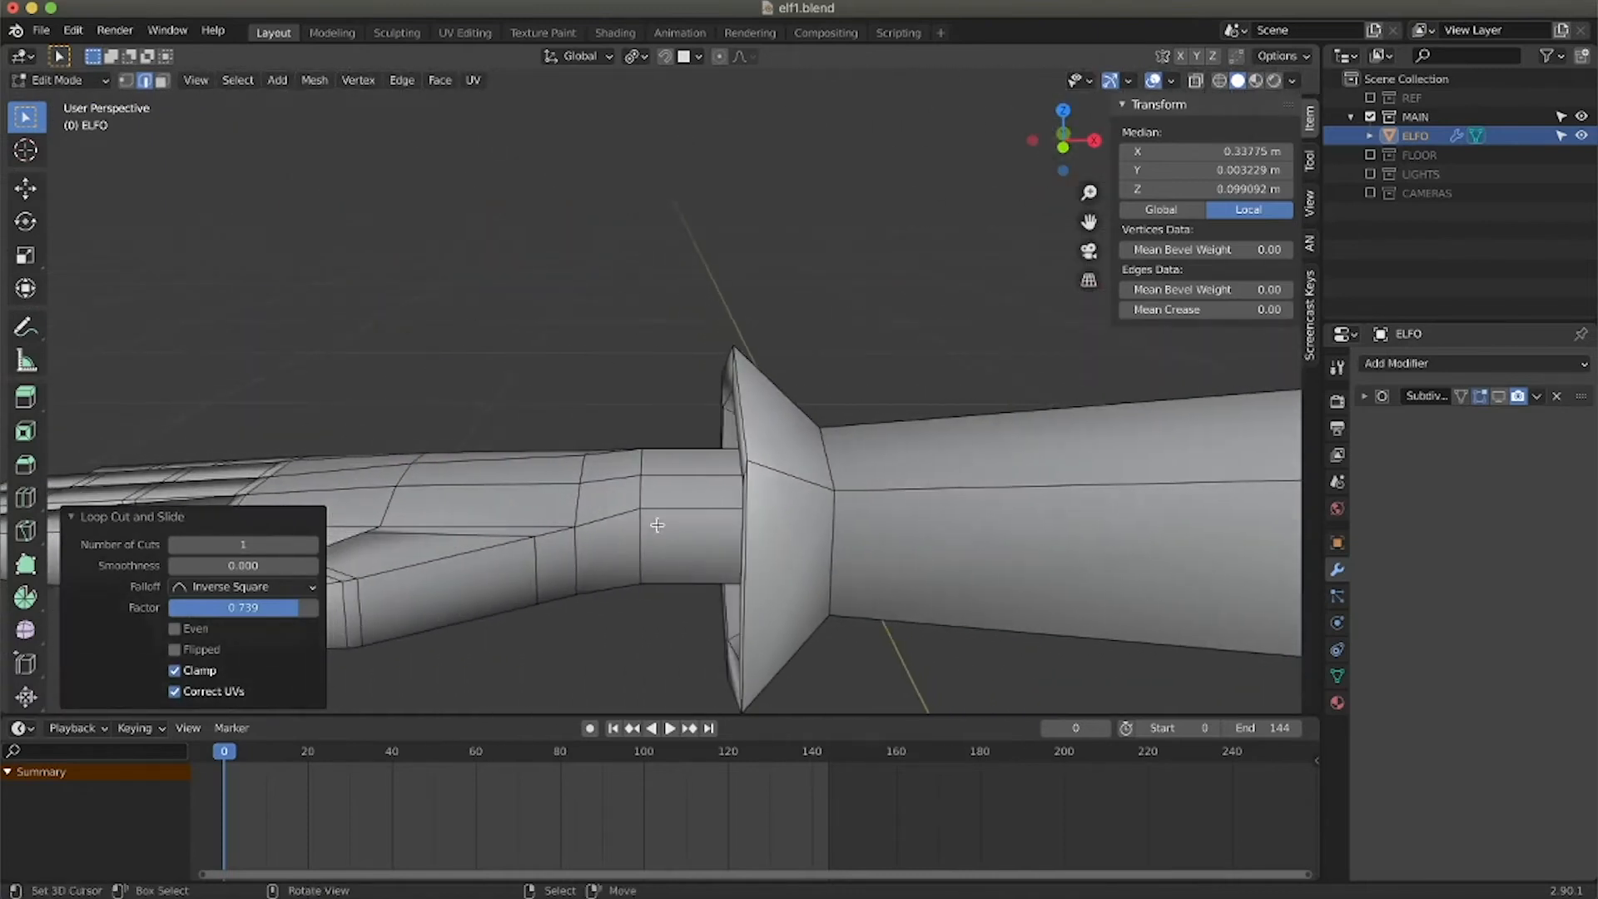
{"action": "key", "text": "ctrl+r"}
{"action": "left_click", "coordinate": [674, 518]}
{"action": "left_click", "coordinate": [590, 523]}
{"action": "key", "text": "ctrl+r"}
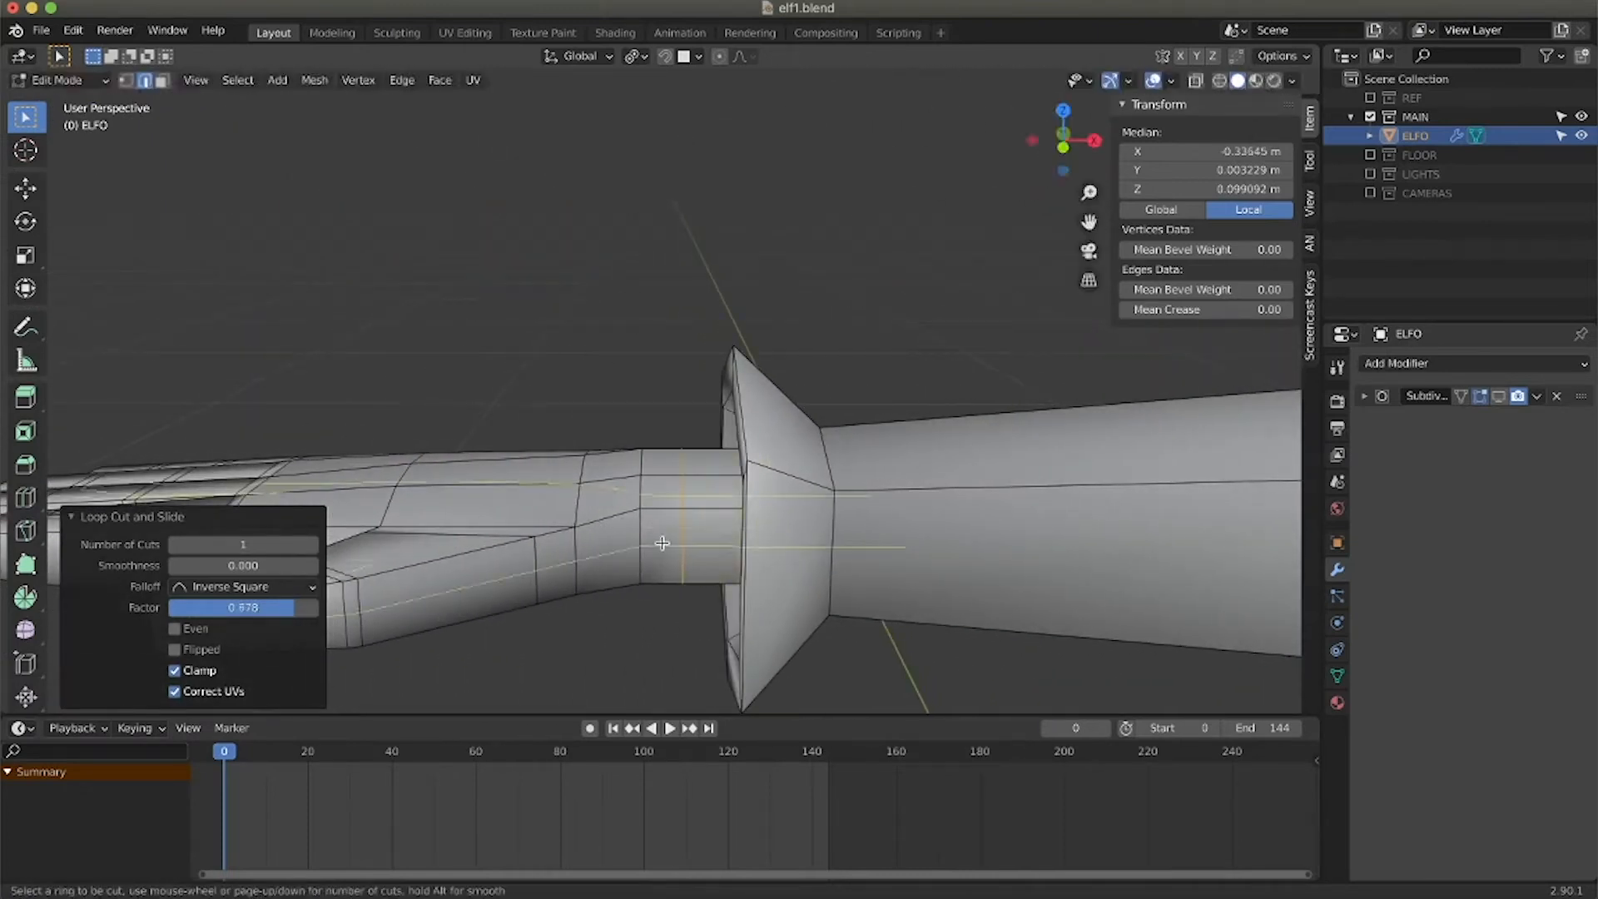
{"action": "left_click", "coordinate": [660, 511]}
{"action": "right_click", "coordinate": [660, 508]}
Return to Object Mode with the subdivision displayed on the whole elf and save elf1.blend.
{"action": "middle_click_drag", "start_coordinate": [659, 509], "coordinate": [952, 549]}
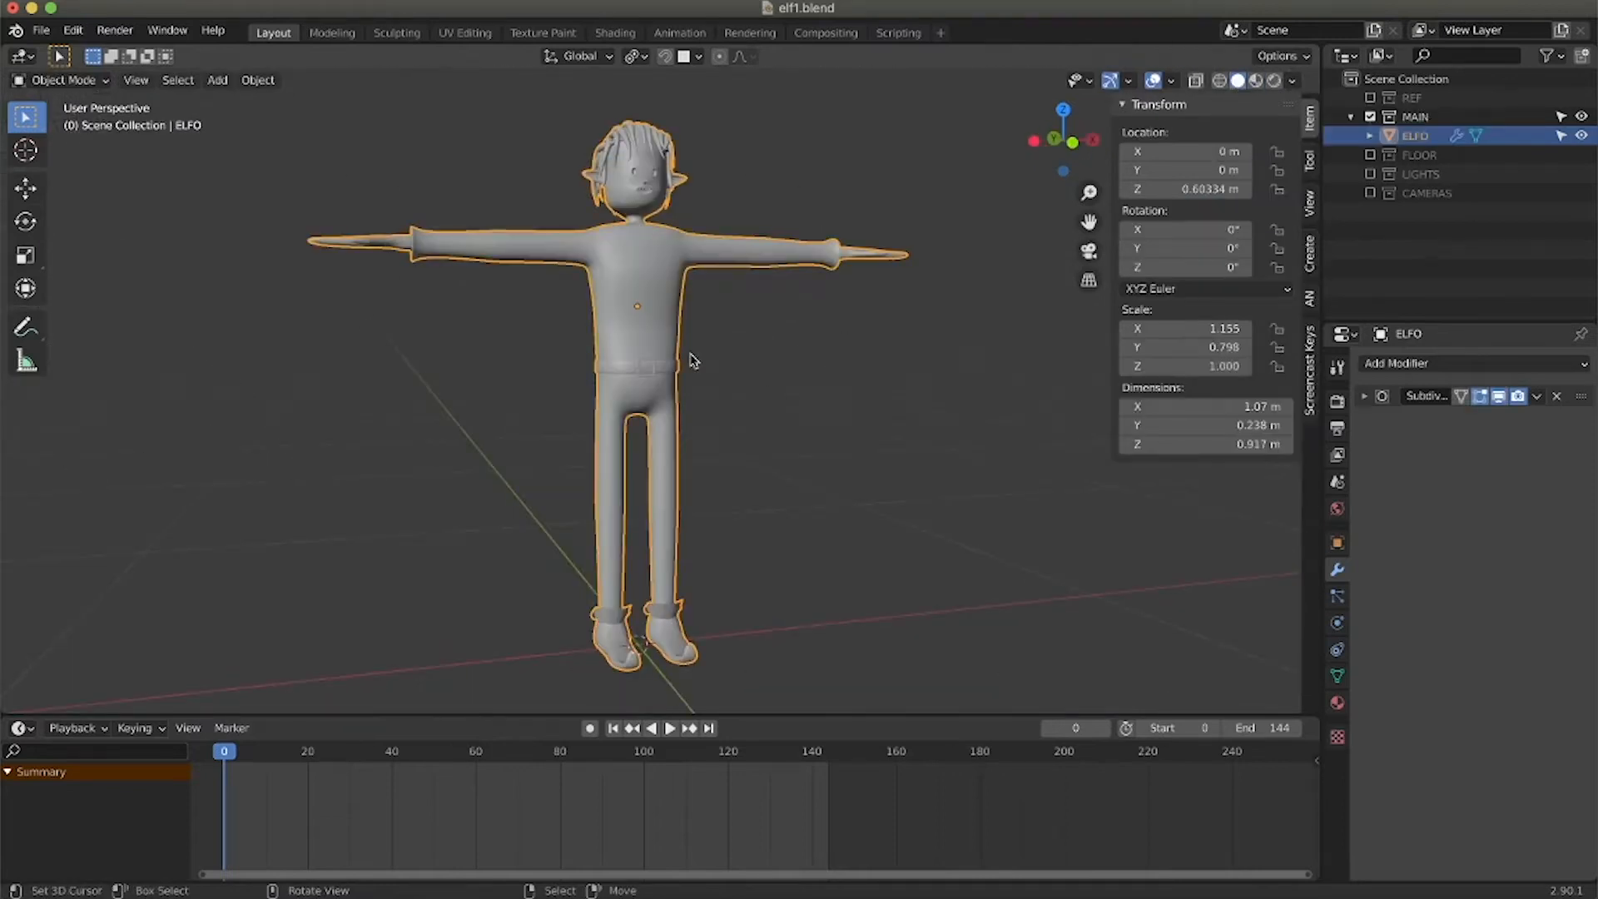
{"action": "key", "text": "super+s"}
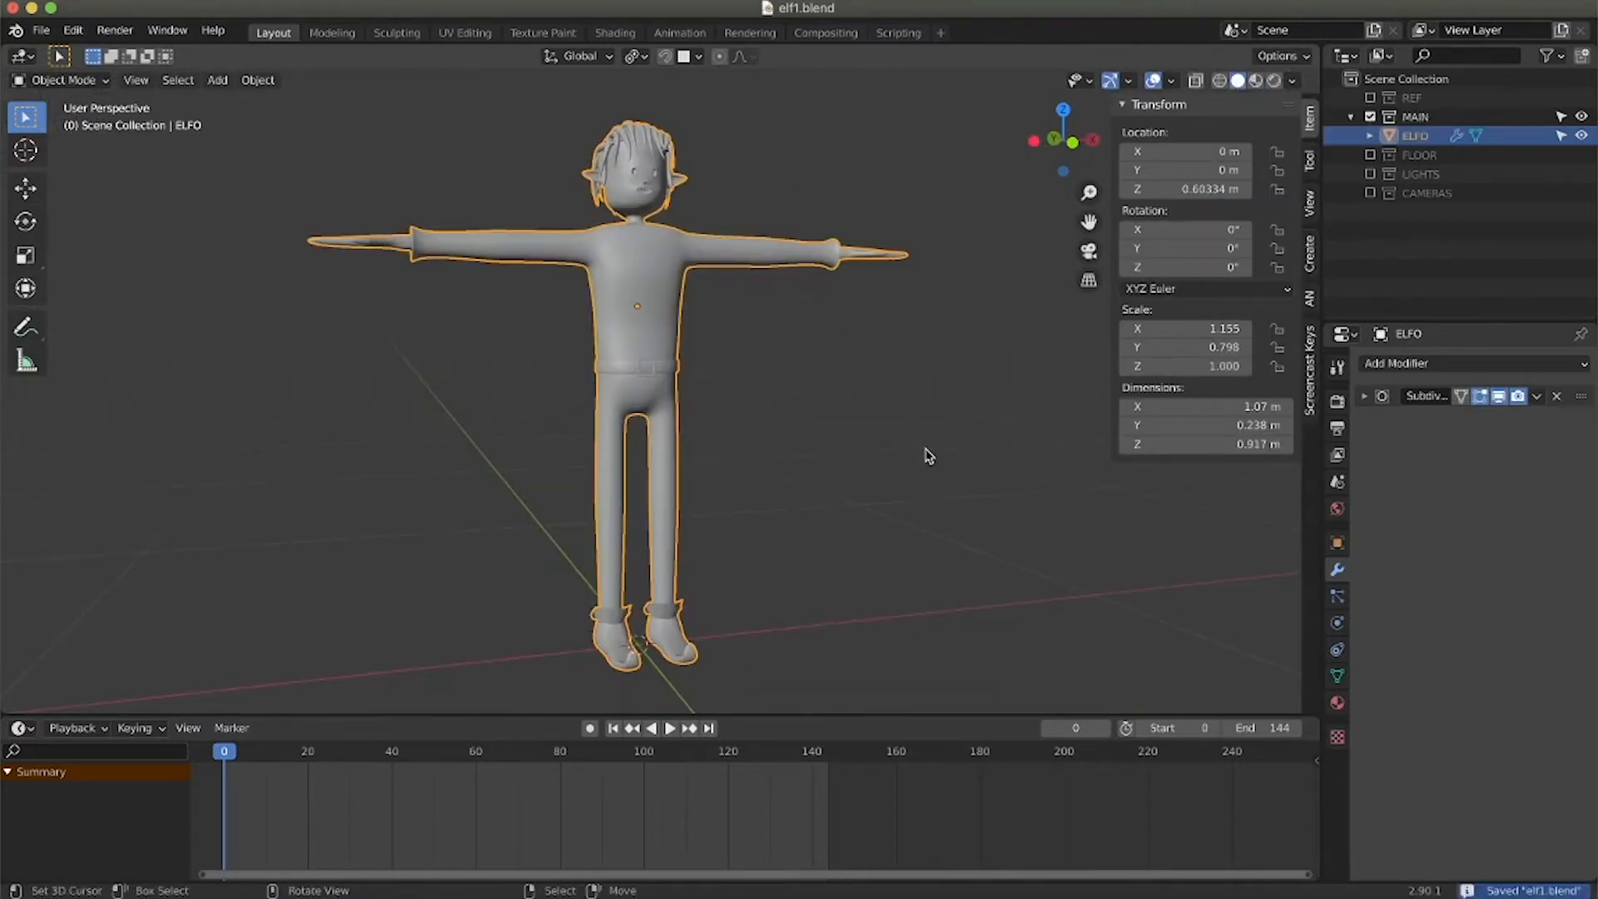
Export the scene with the elf as an FBX file named elf1.fbx into the project's ASSETS folder.
{"action": "left_click", "coordinate": [43, 32]}
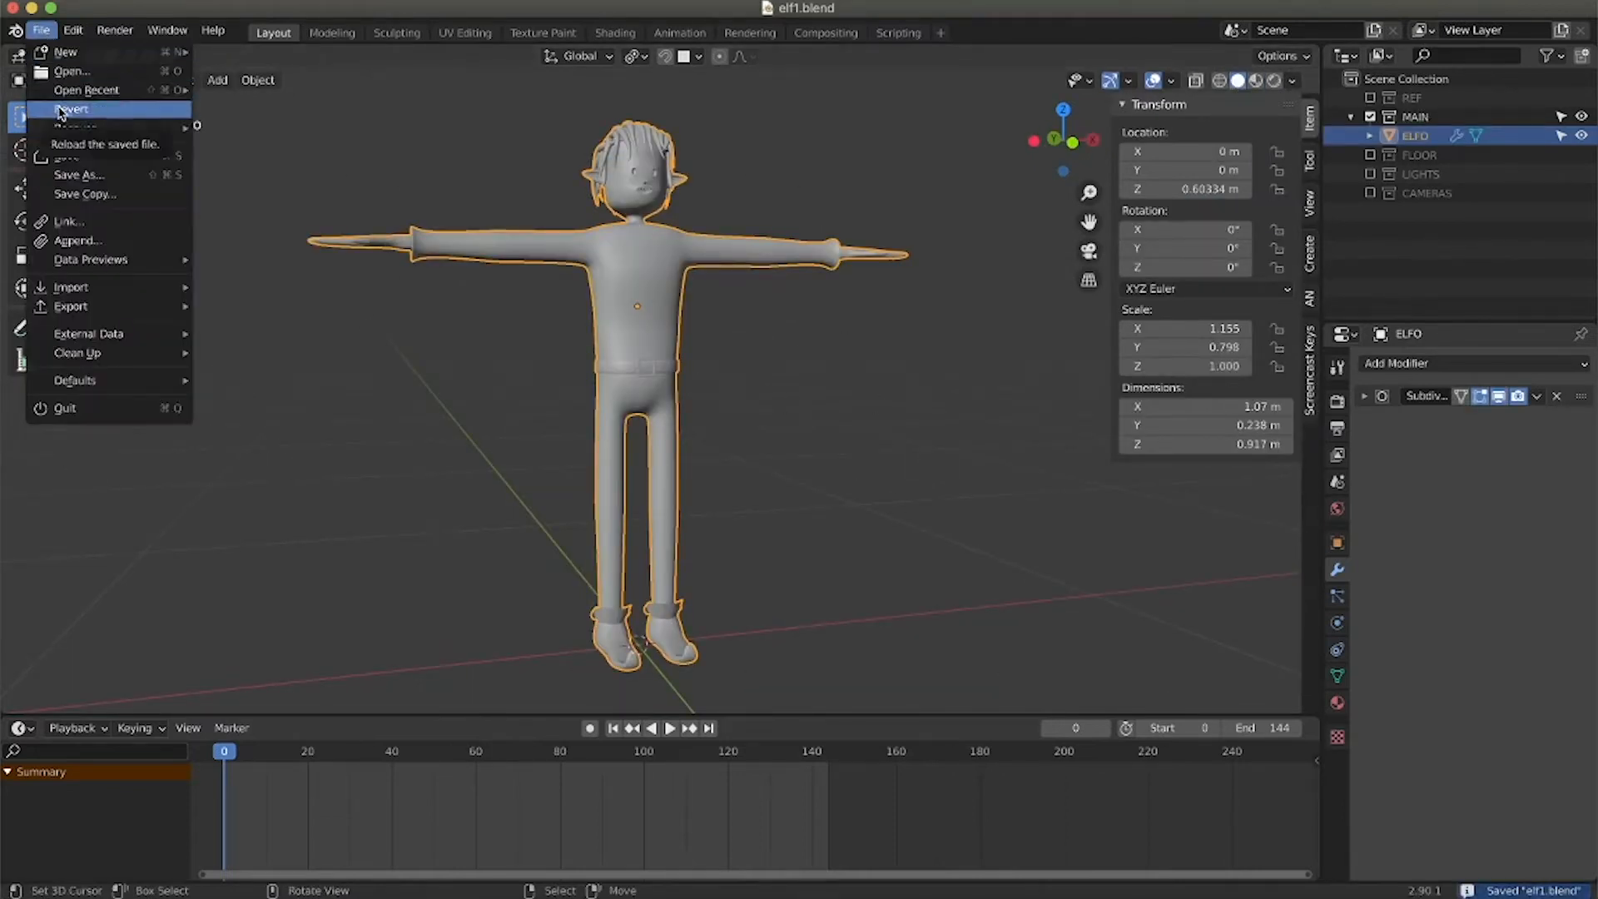
{"action": "mouse_move", "coordinate": [112, 358]}
{"action": "mouse_move", "coordinate": [130, 311]}
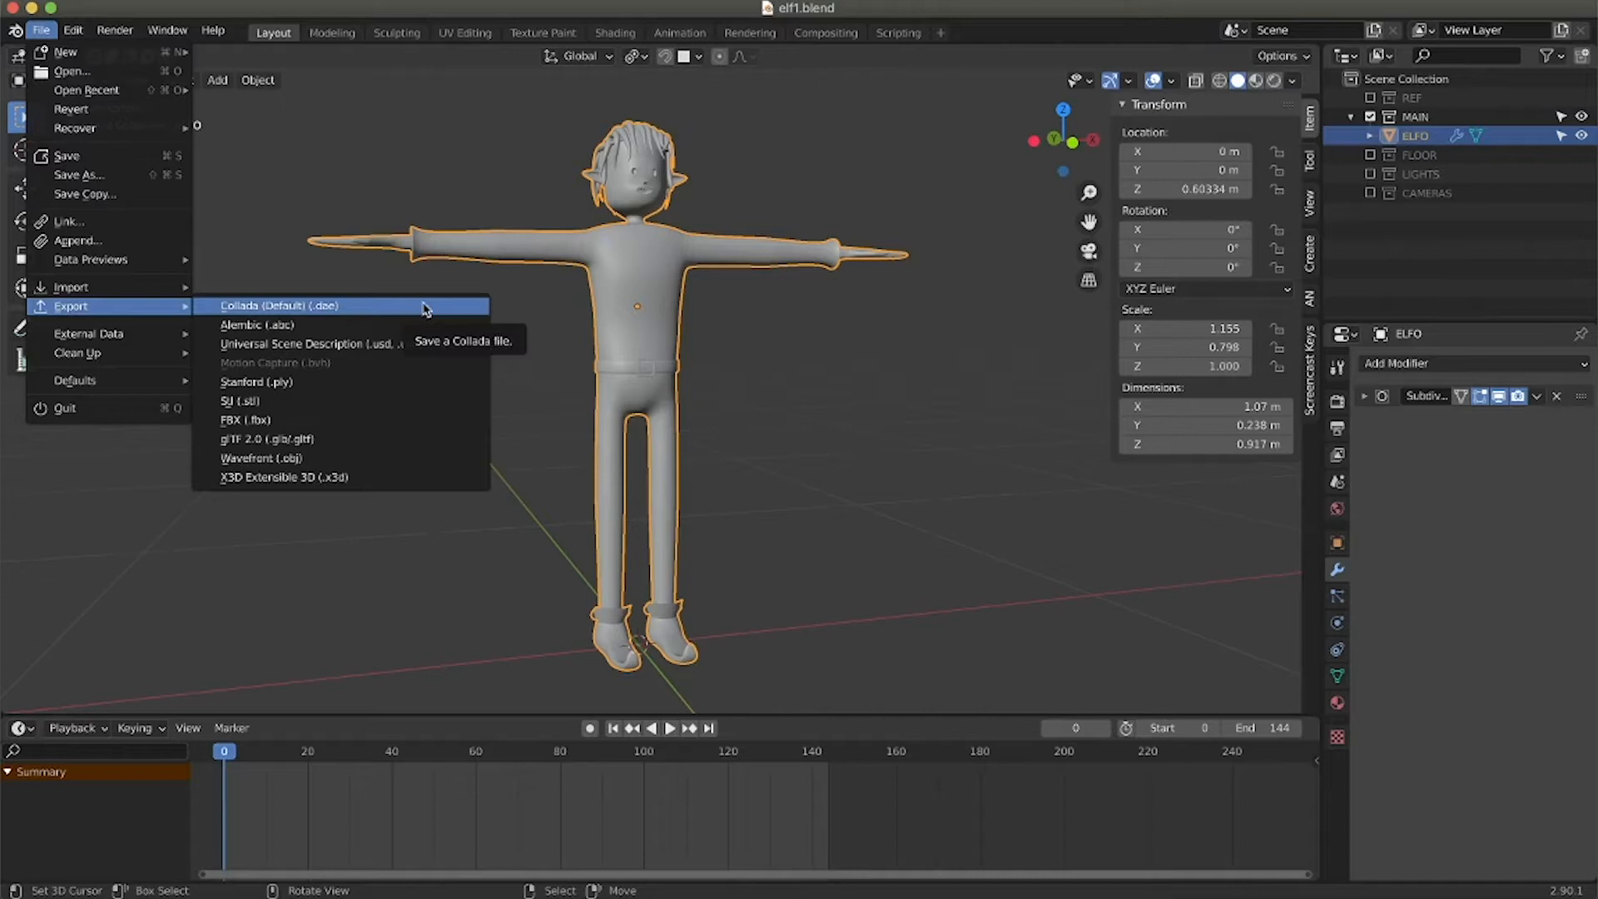
{"action": "left_click", "coordinate": [371, 420]}
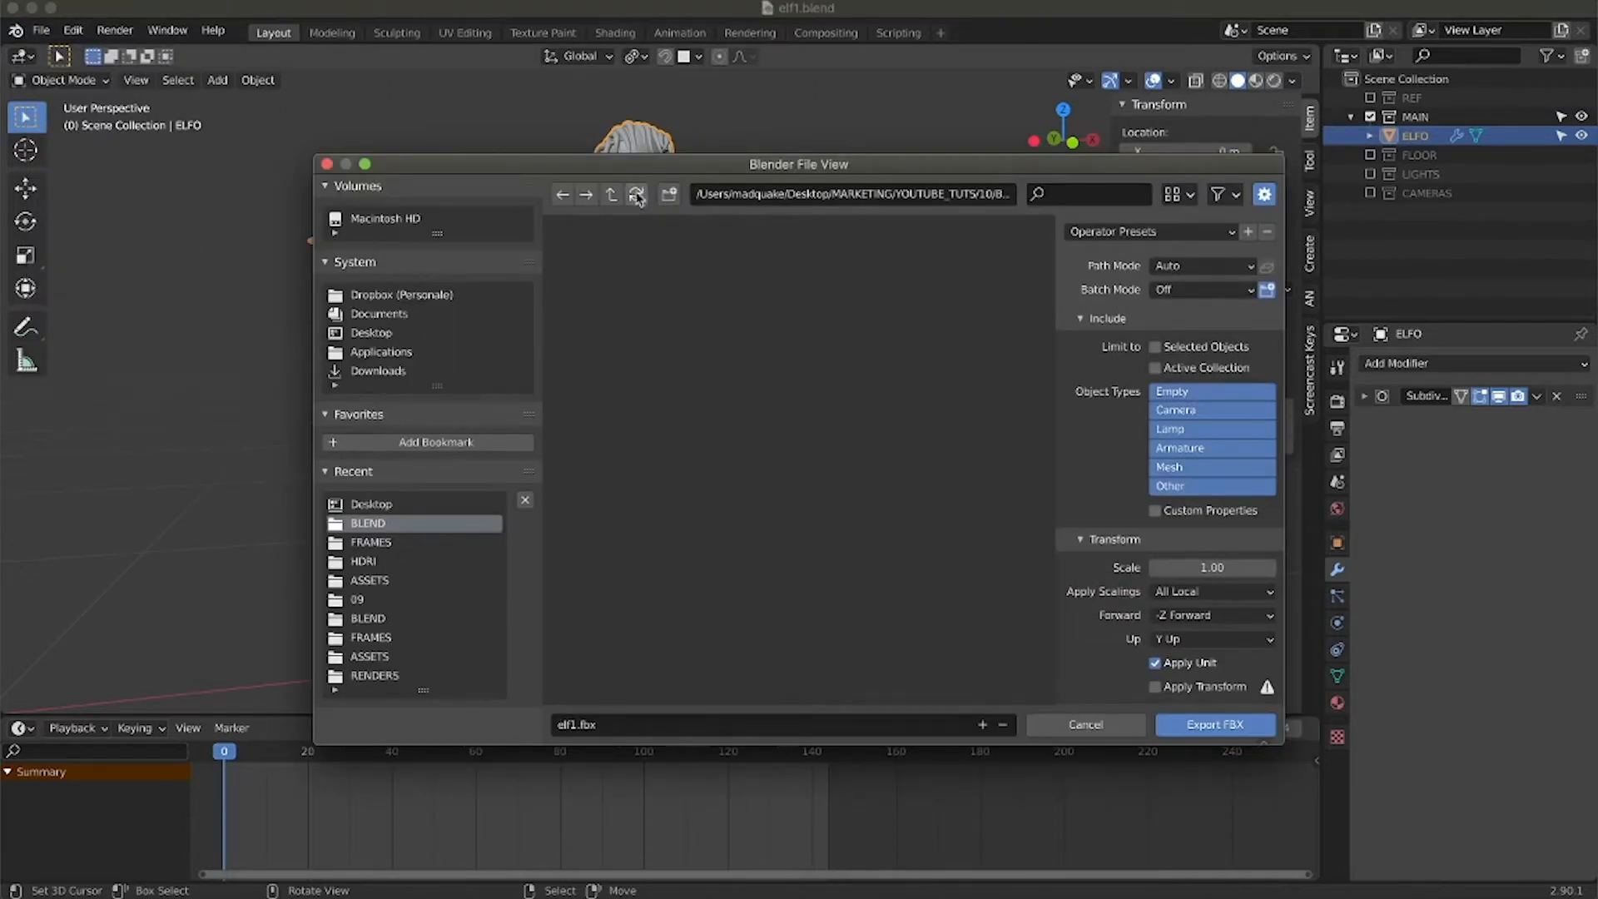
{"action": "left_click", "coordinate": [610, 194]}
{"action": "double_click", "coordinate": [646, 326]}
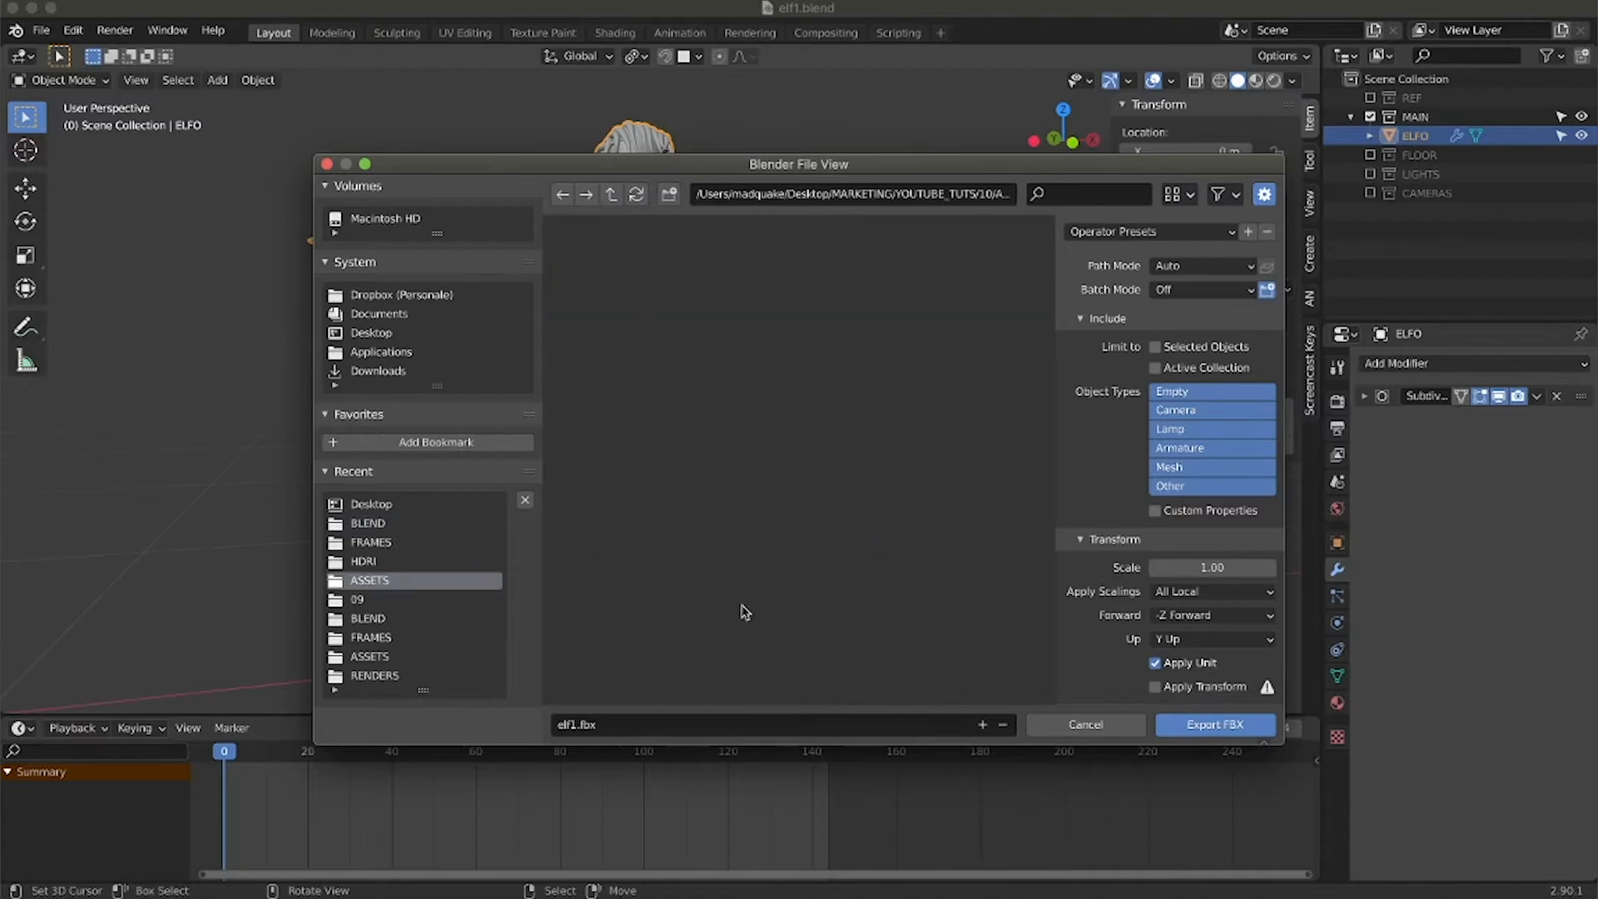
{"action": "left_click", "coordinate": [1215, 726]}
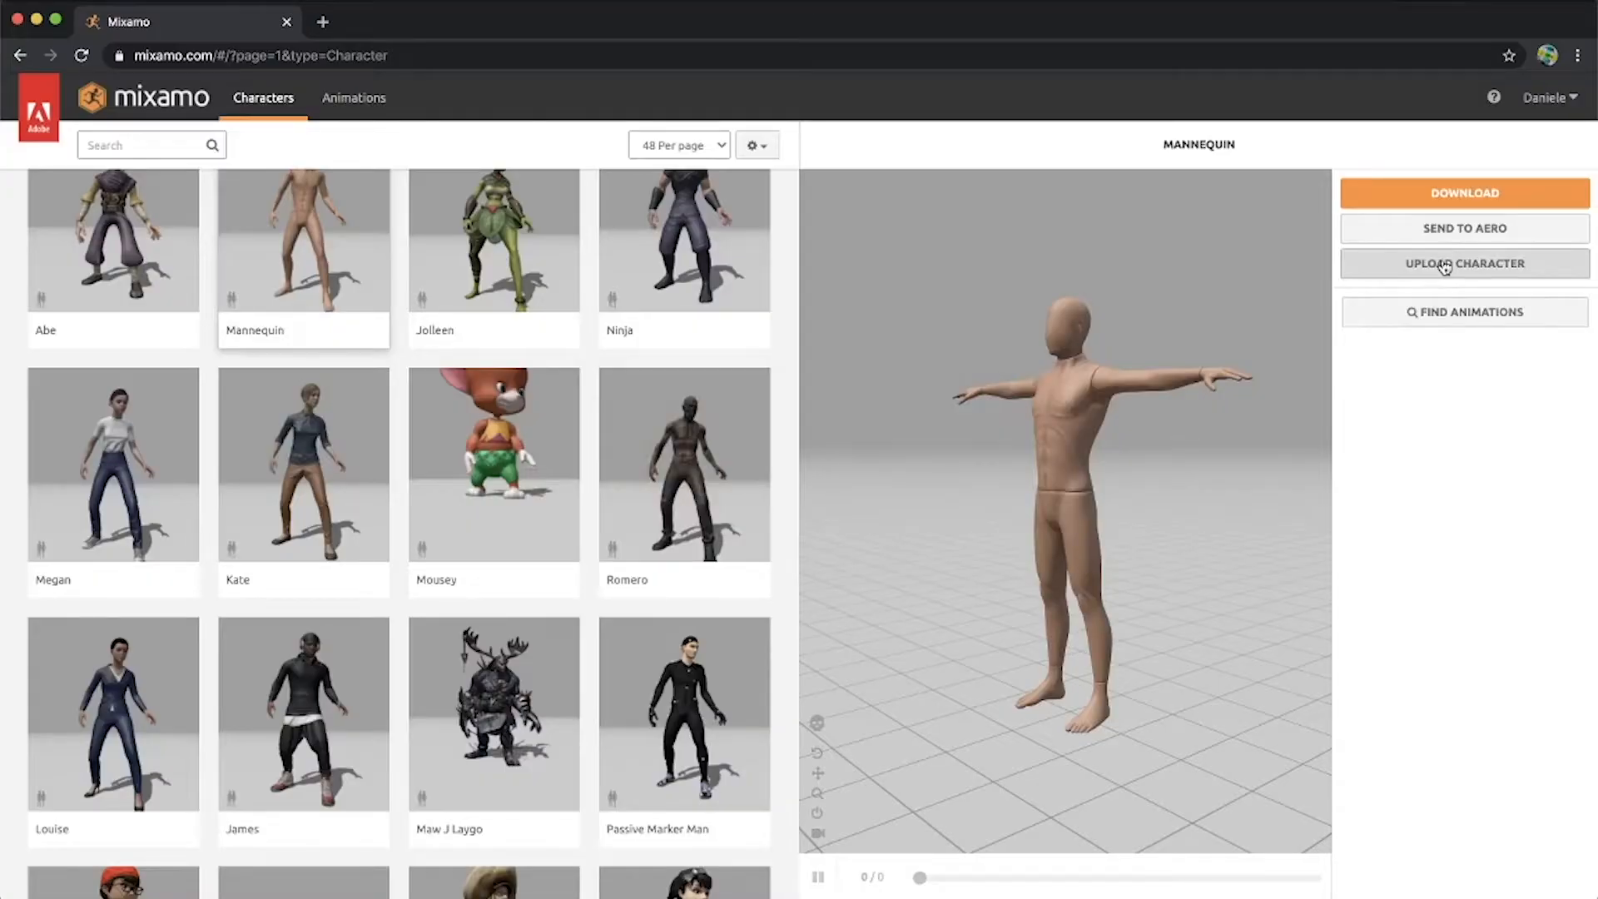
Switch to Mixamo, upload elf2.fbx from the ASSETS folder as a new character and accept its front-facing orientation.
{"action": "left_click", "coordinate": [1464, 265]}
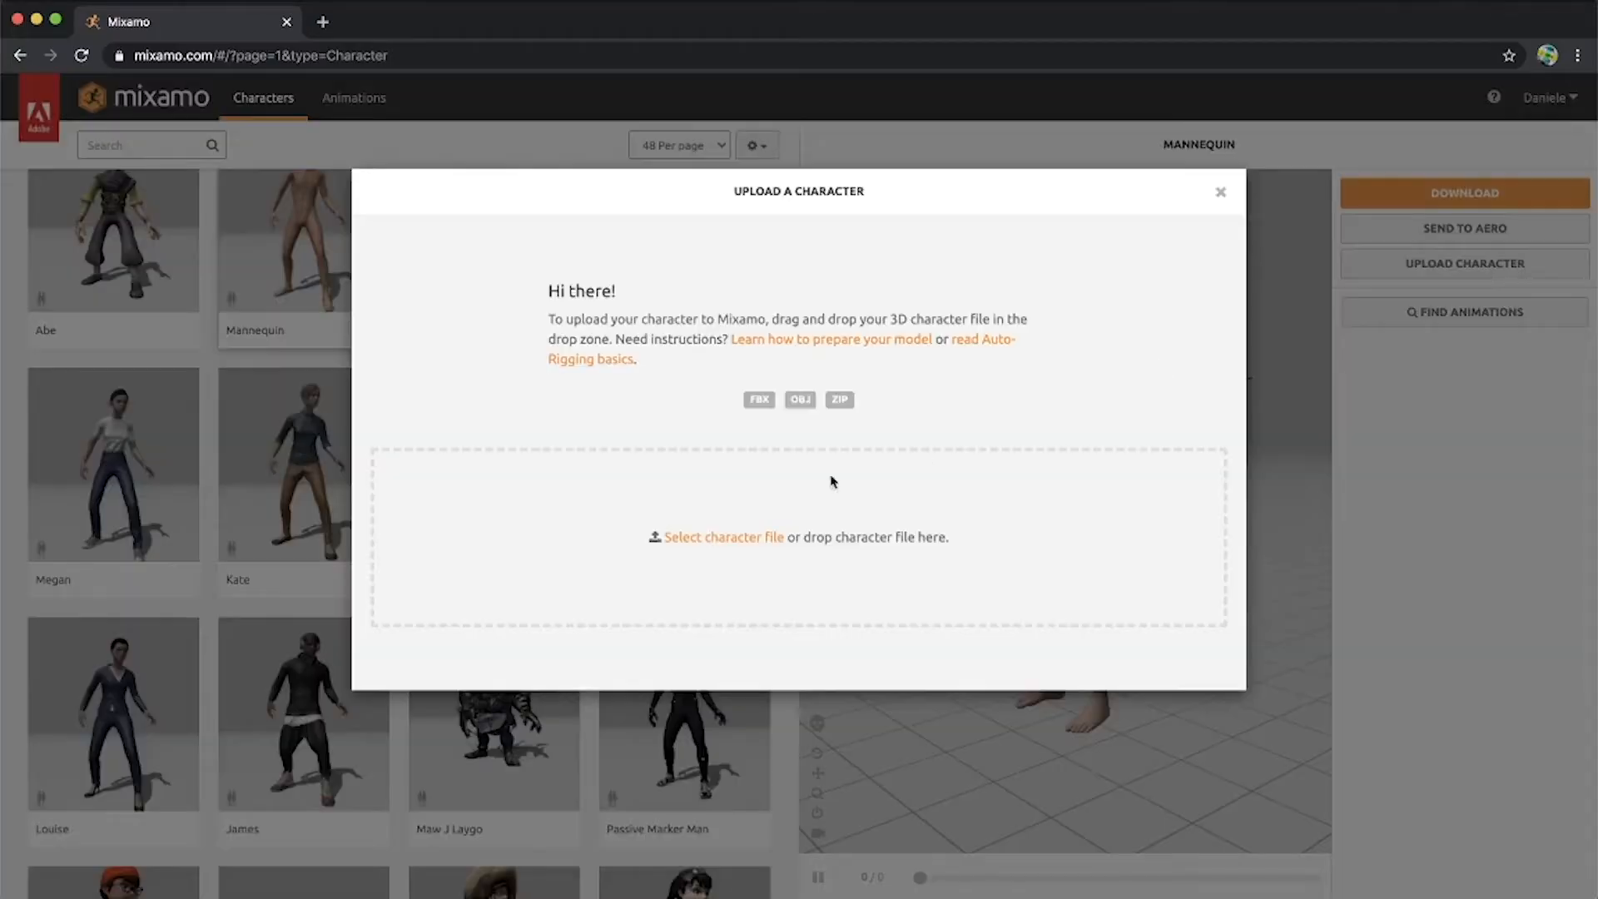
{"action": "left_click", "coordinate": [729, 543]}
{"action": "left_click", "coordinate": [616, 177]}
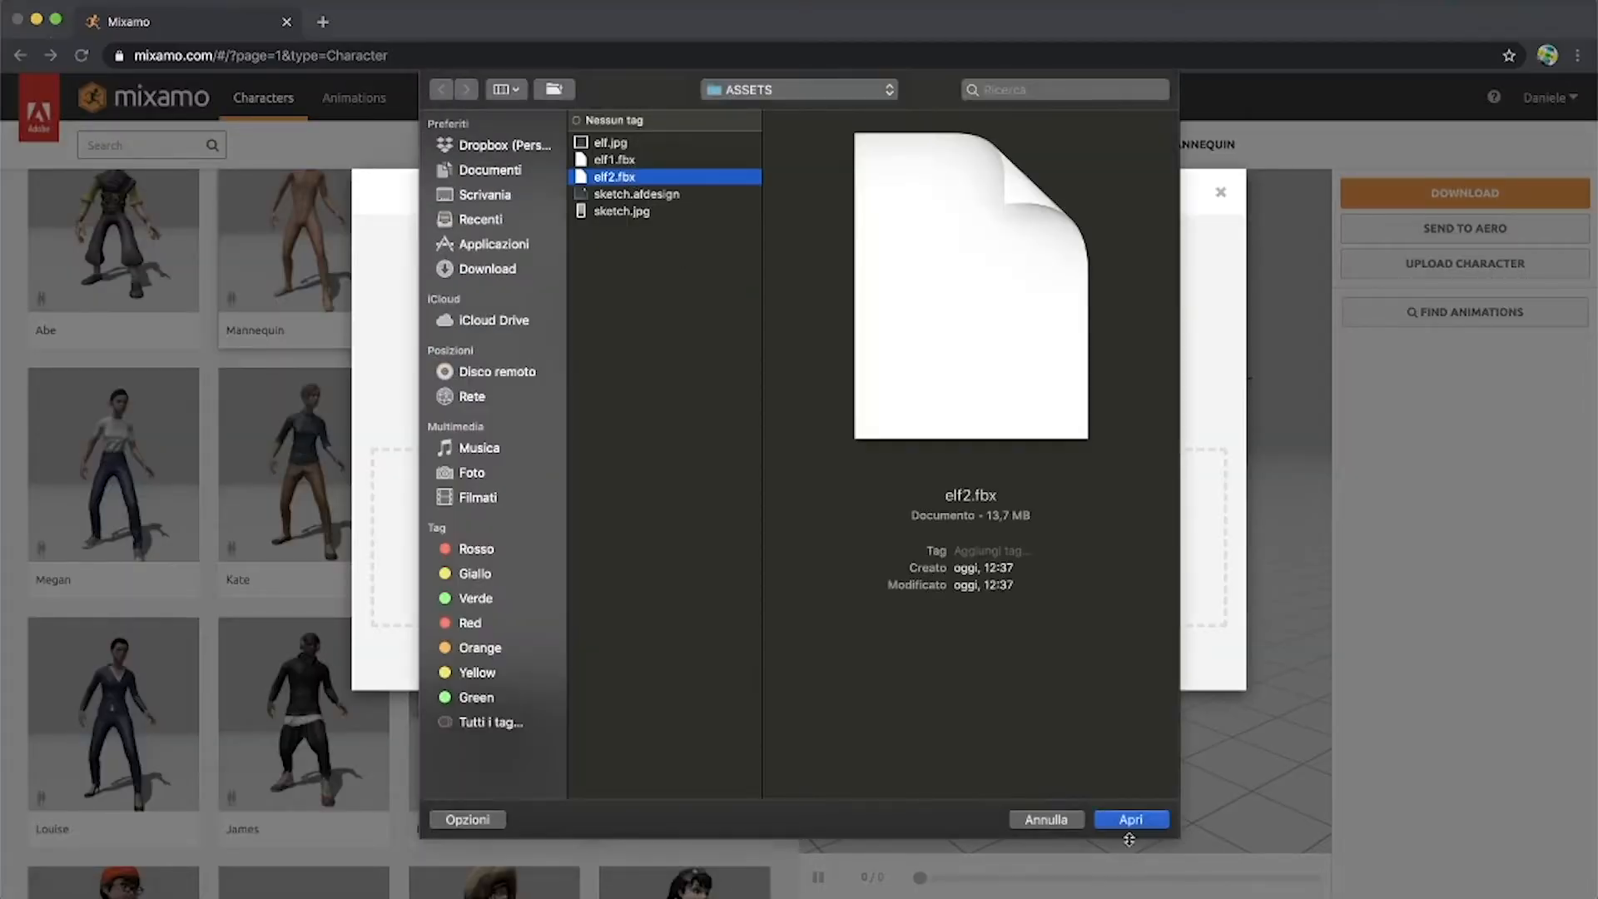
{"action": "left_click", "coordinate": [1130, 818]}
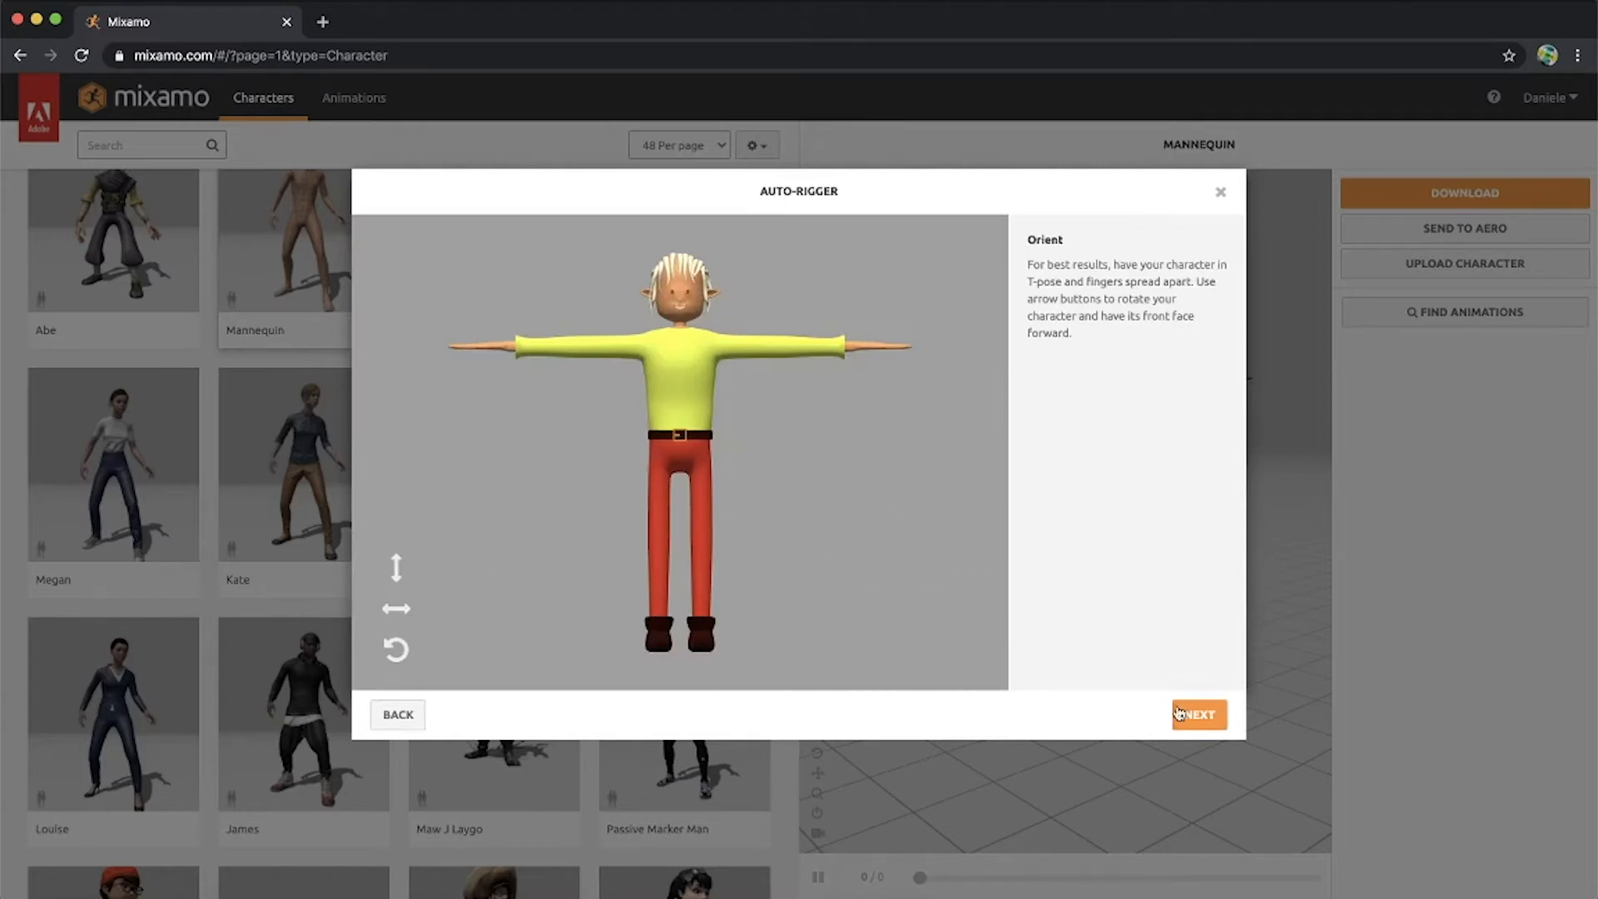
{"action": "left_click", "coordinate": [1198, 714]}
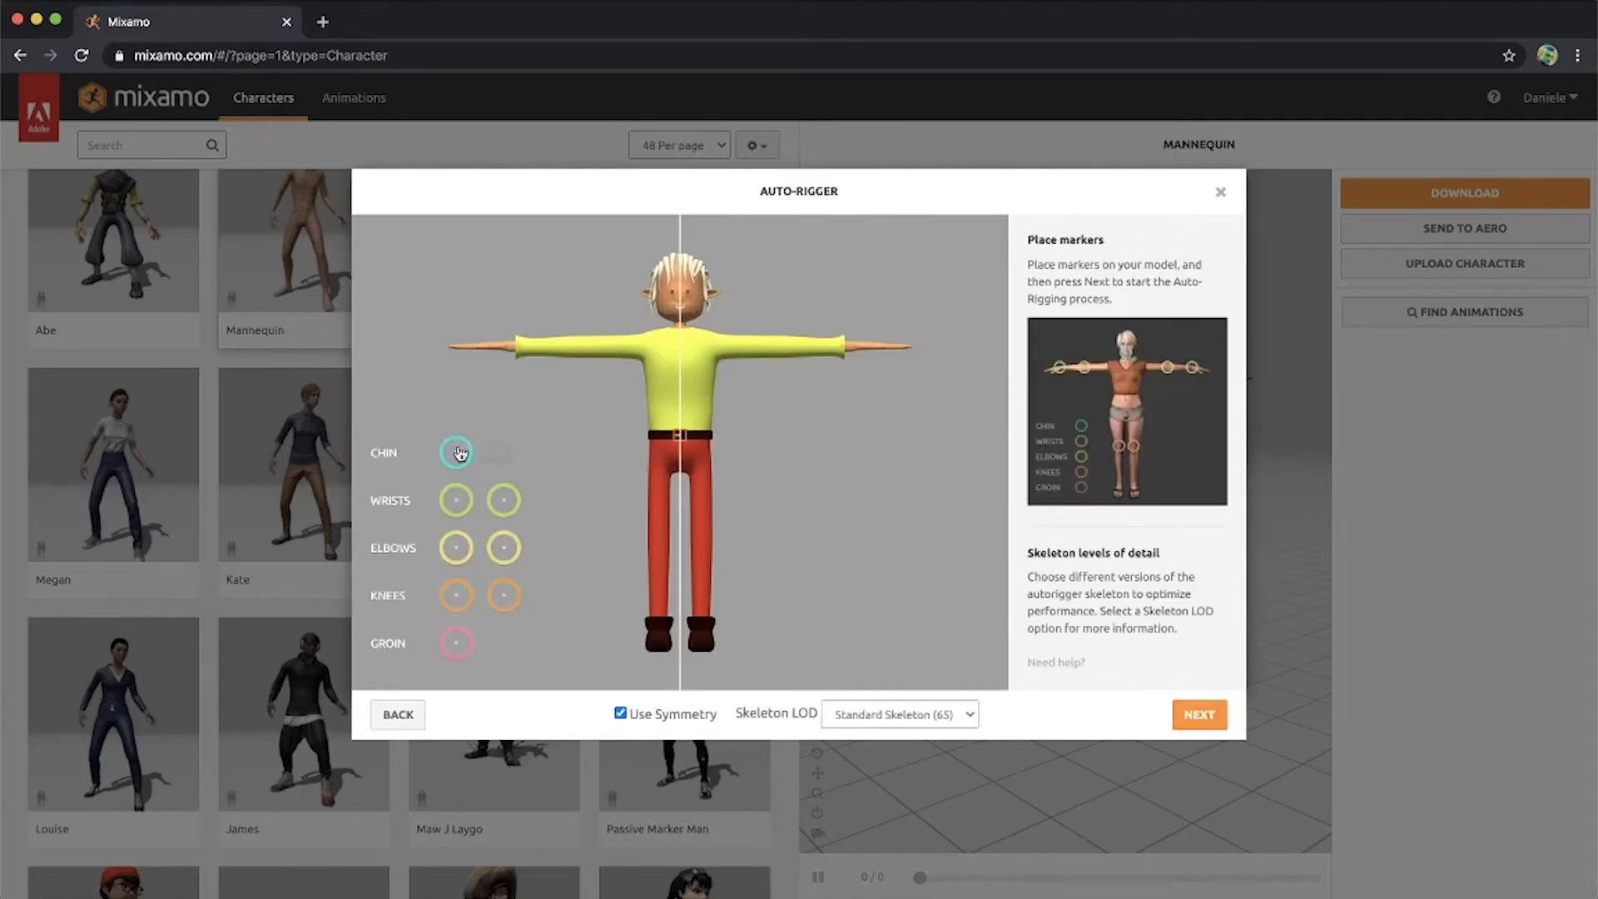
Place the symmetrical auto-rigger markers on the elf's chin, wrists, elbows, knees and groin.
{"action": "mouse_move", "coordinate": [456, 452]}
{"action": "left_mouse_down"}
{"action": "mouse_move", "coordinate": [689, 306]}
{"action": "mouse_move", "coordinate": [680, 318]}
{"action": "left_mouse_up"}
{"action": "mouse_move", "coordinate": [503, 499]}
{"action": "left_mouse_down"}
{"action": "mouse_move", "coordinate": [822, 485]}
{"action": "mouse_move", "coordinate": [811, 358]}
{"action": "mouse_move", "coordinate": [852, 352]}
{"action": "left_mouse_up"}
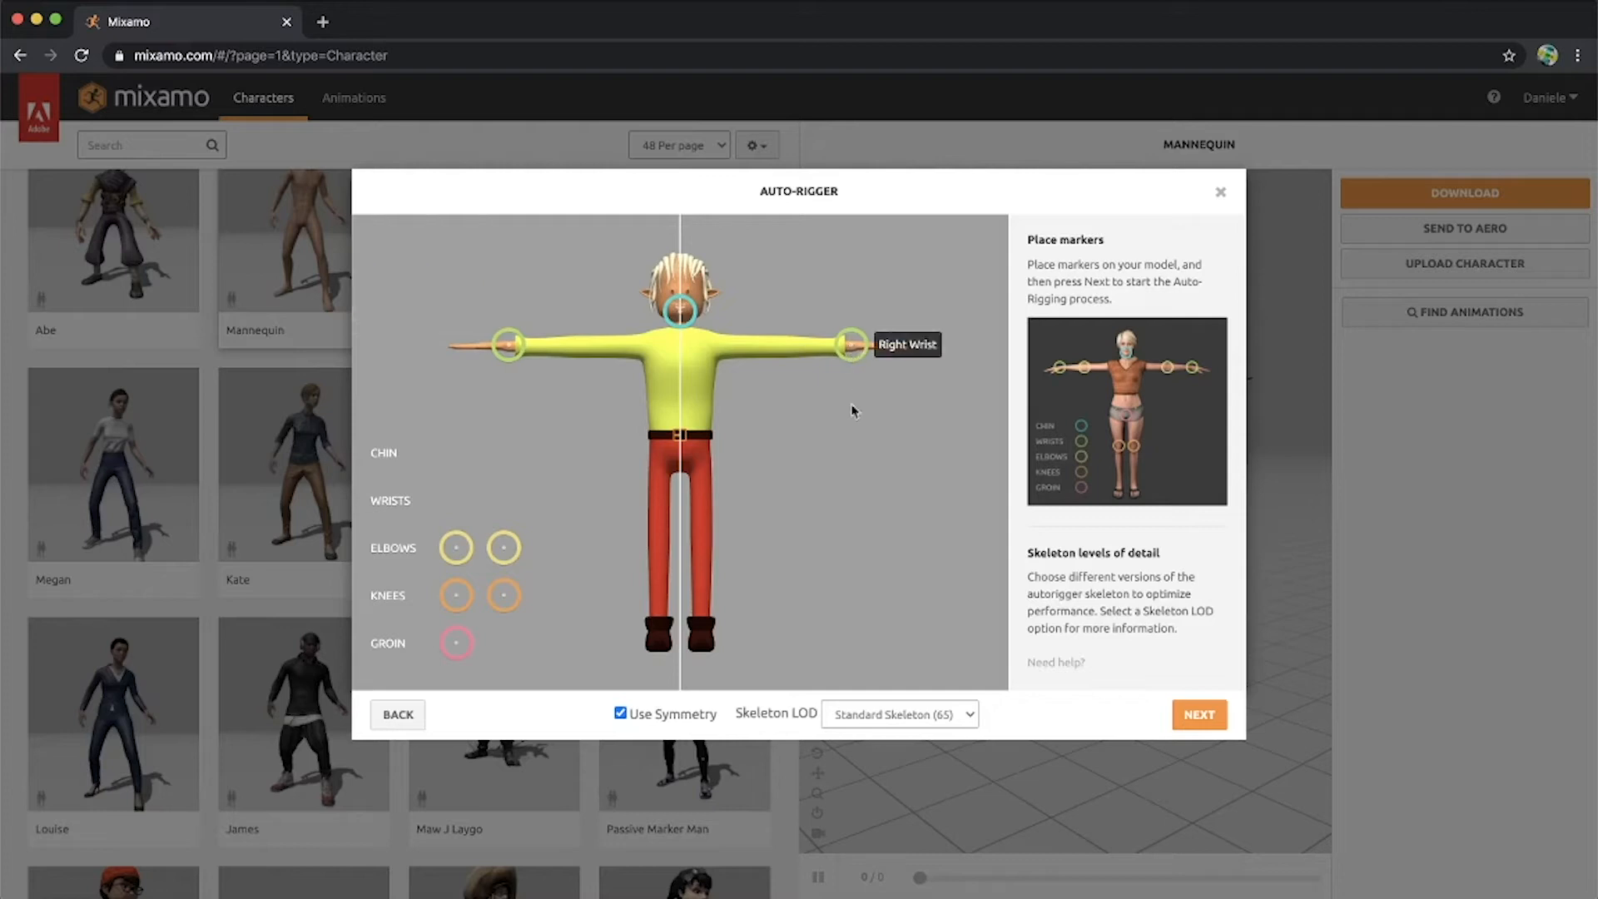
{"action": "left_click_drag", "start_coordinate": [506, 549], "coordinate": [784, 352]}
{"action": "left_click_drag", "start_coordinate": [503, 595], "coordinate": [703, 546]}
{"action": "left_click_drag", "start_coordinate": [457, 643], "coordinate": [683, 456]}
Choose the 2 Chain Fingers (41) skeleton, run the auto-rigging and confirm the rigged elf as the active character.
{"action": "left_click", "coordinate": [924, 716]}
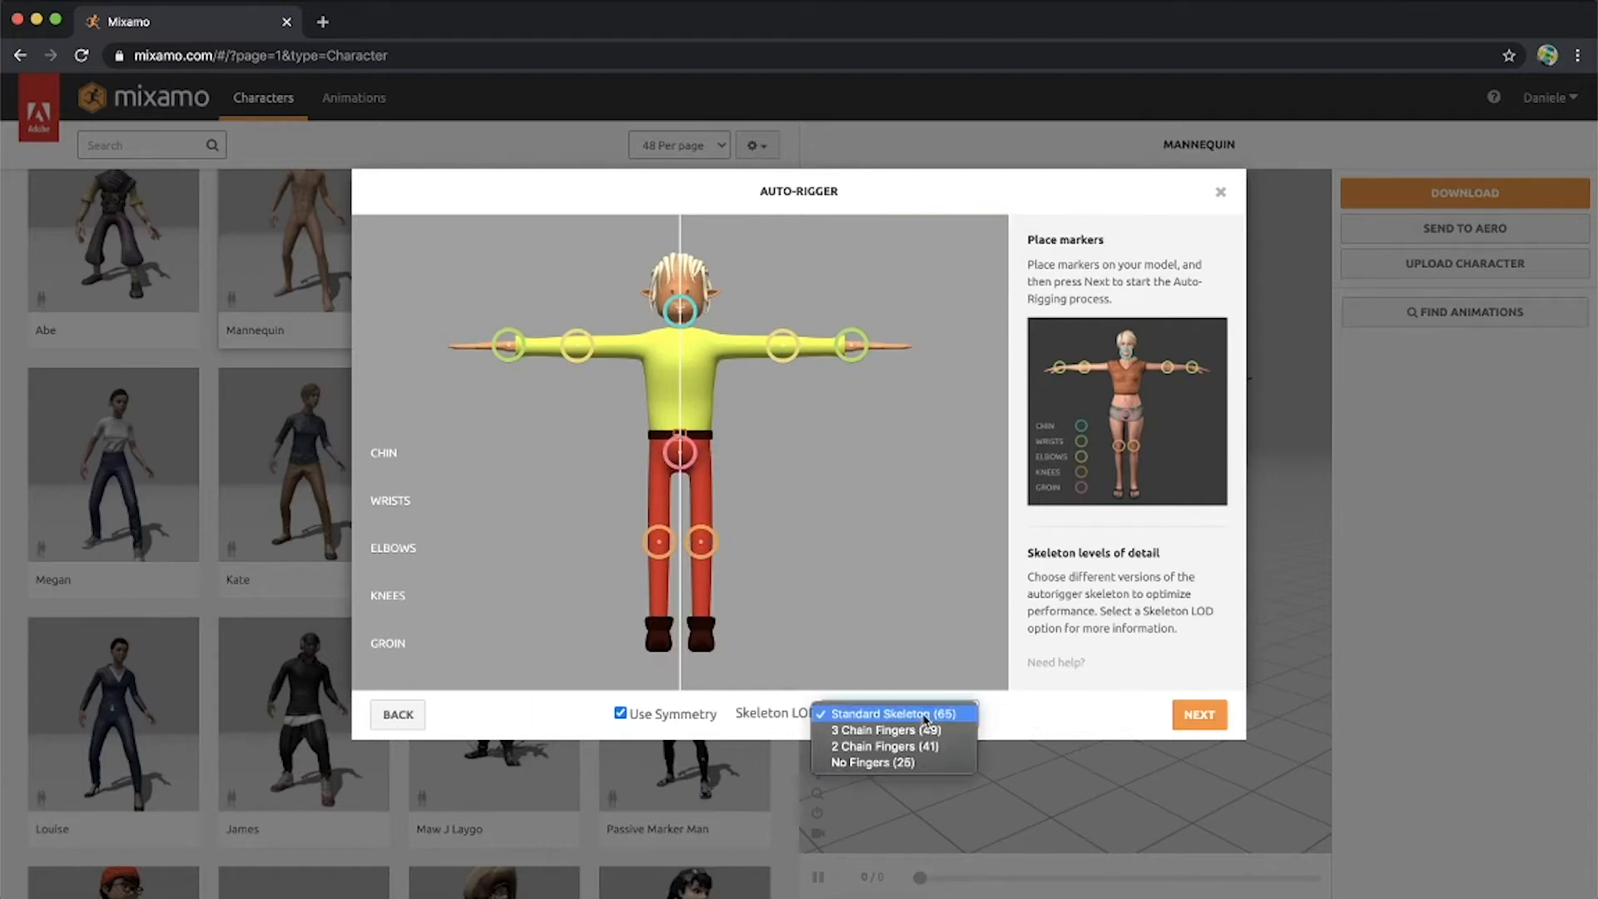
{"action": "left_click", "coordinate": [922, 745]}
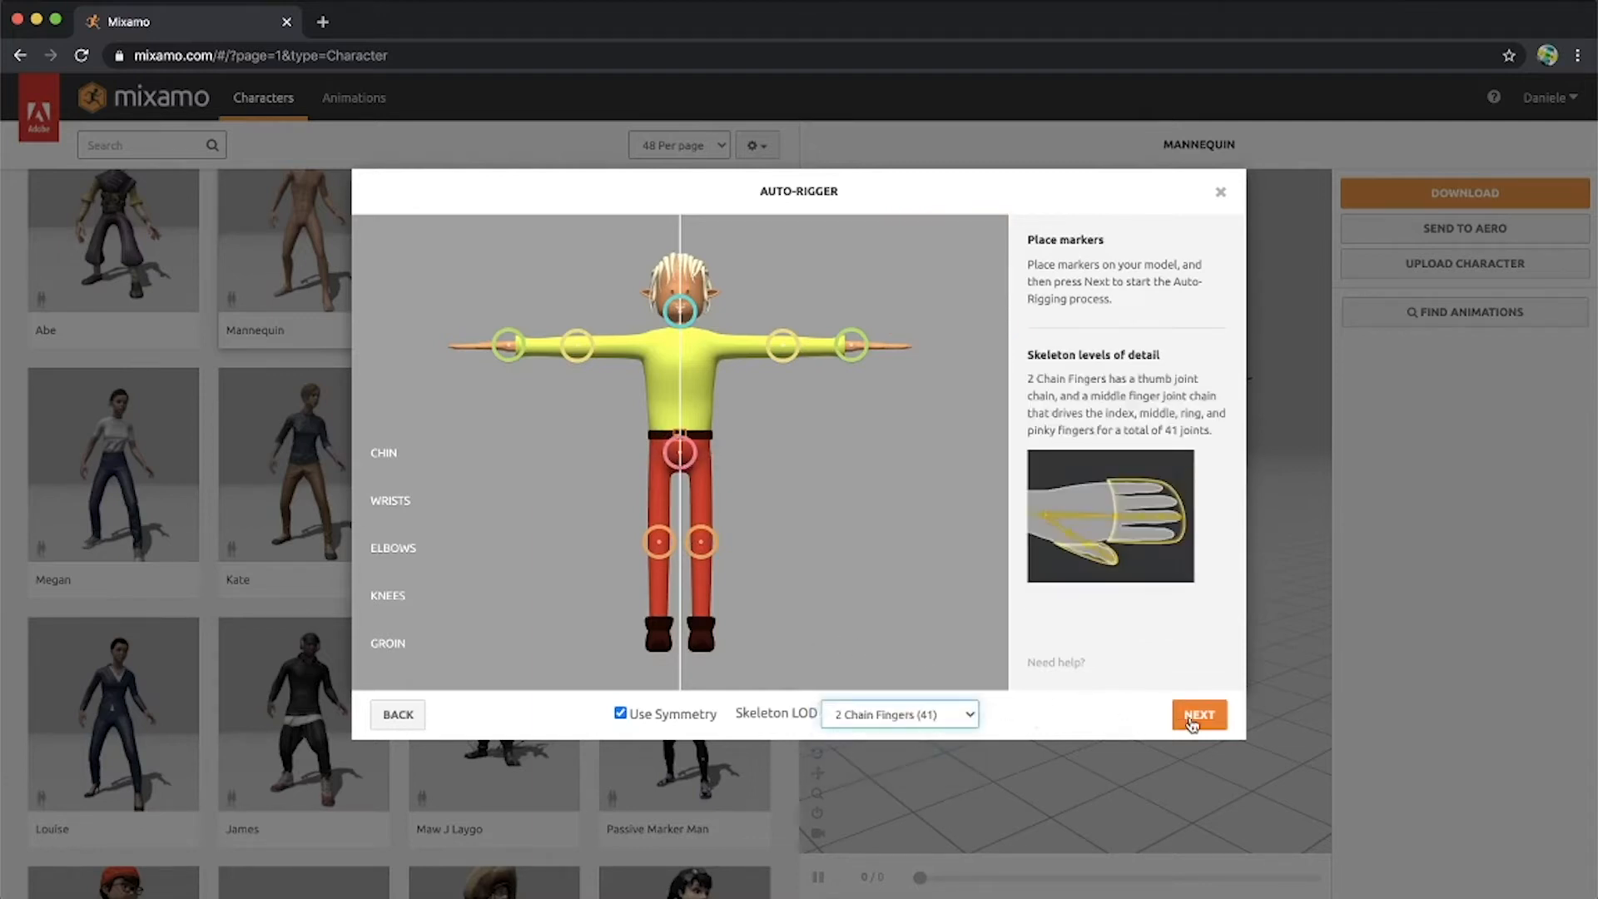
{"action": "left_click", "coordinate": [1192, 720]}
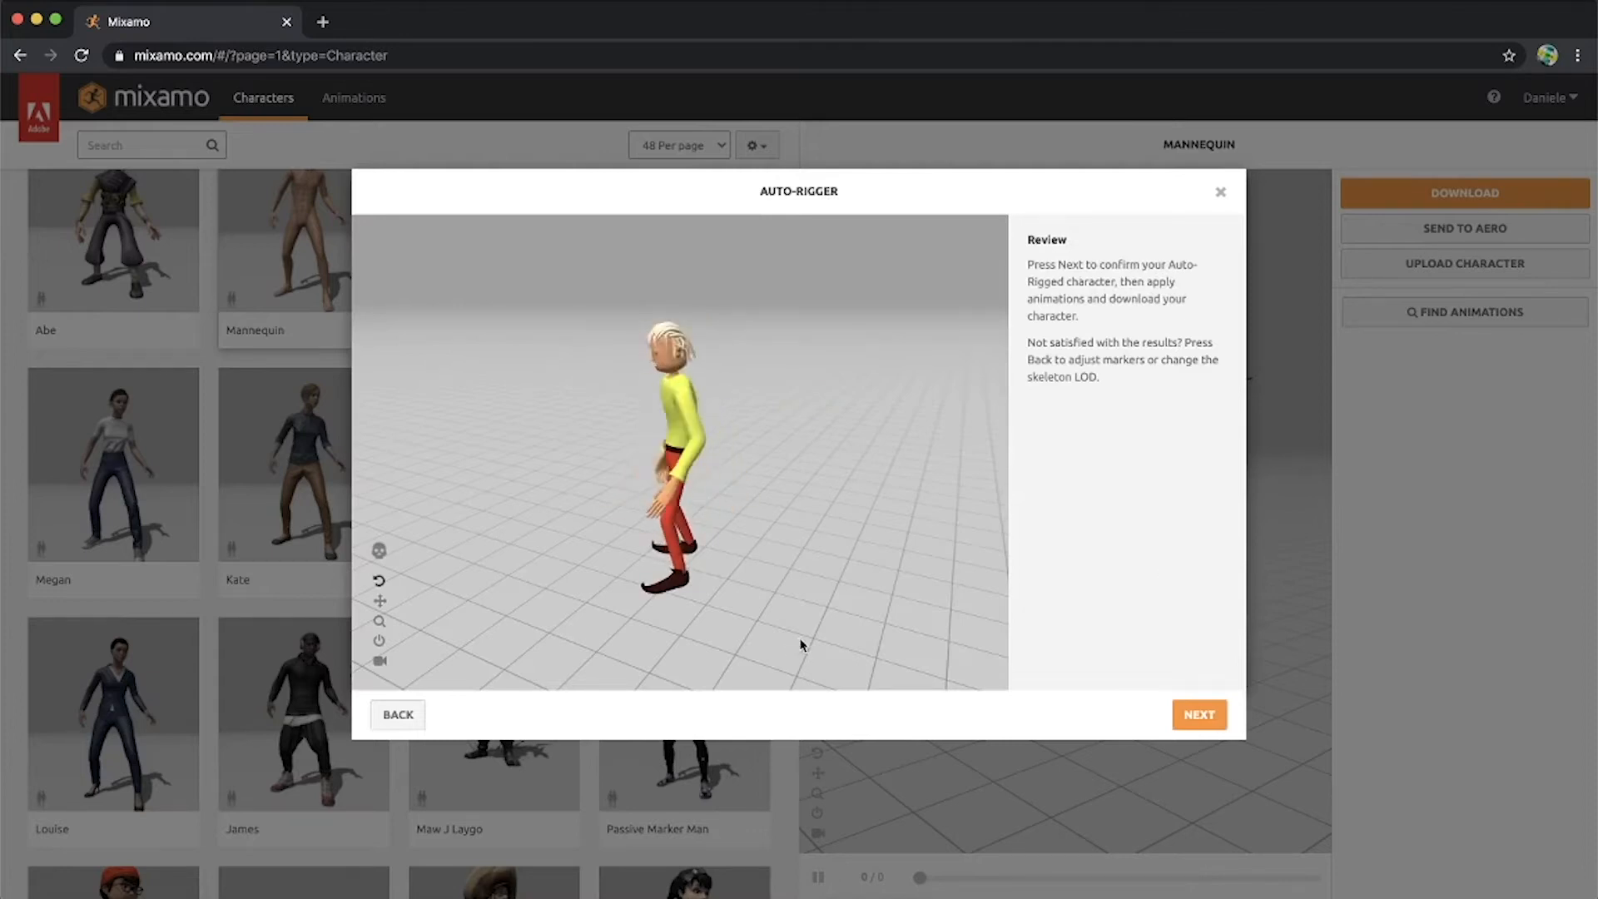
{"action": "left_click", "coordinate": [1198, 714]}
{"action": "left_click", "coordinate": [1196, 718]}
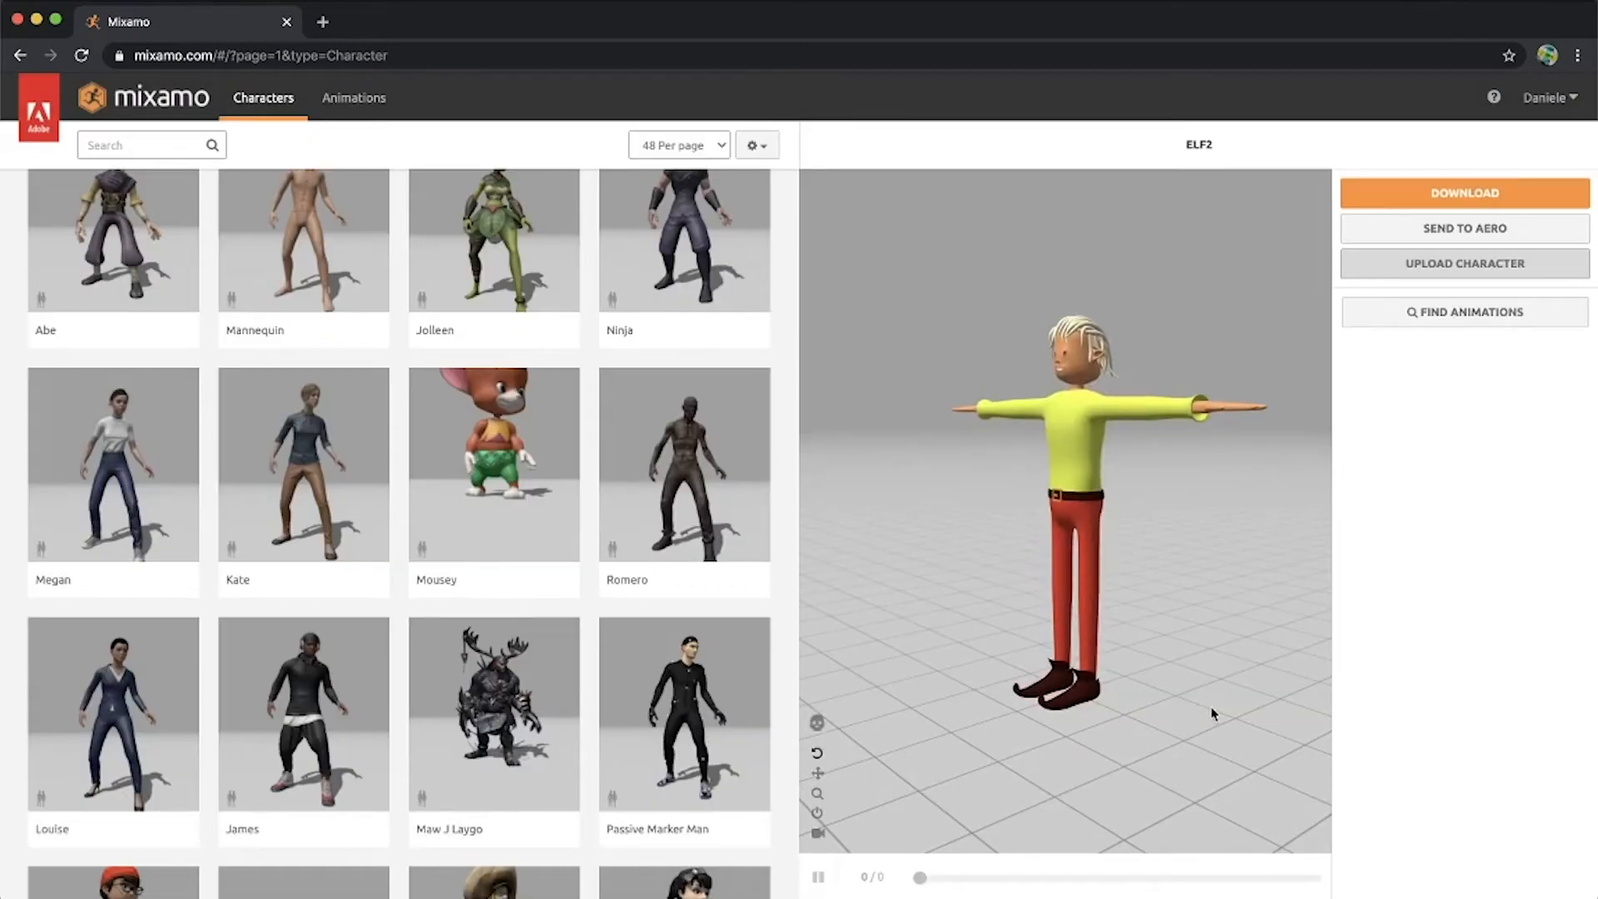
Filter the animation library to the Dance genre.
{"action": "left_click", "coordinate": [127, 143]}
{"action": "type", "text": "dance"}
{"action": "key", "text": "Return"}
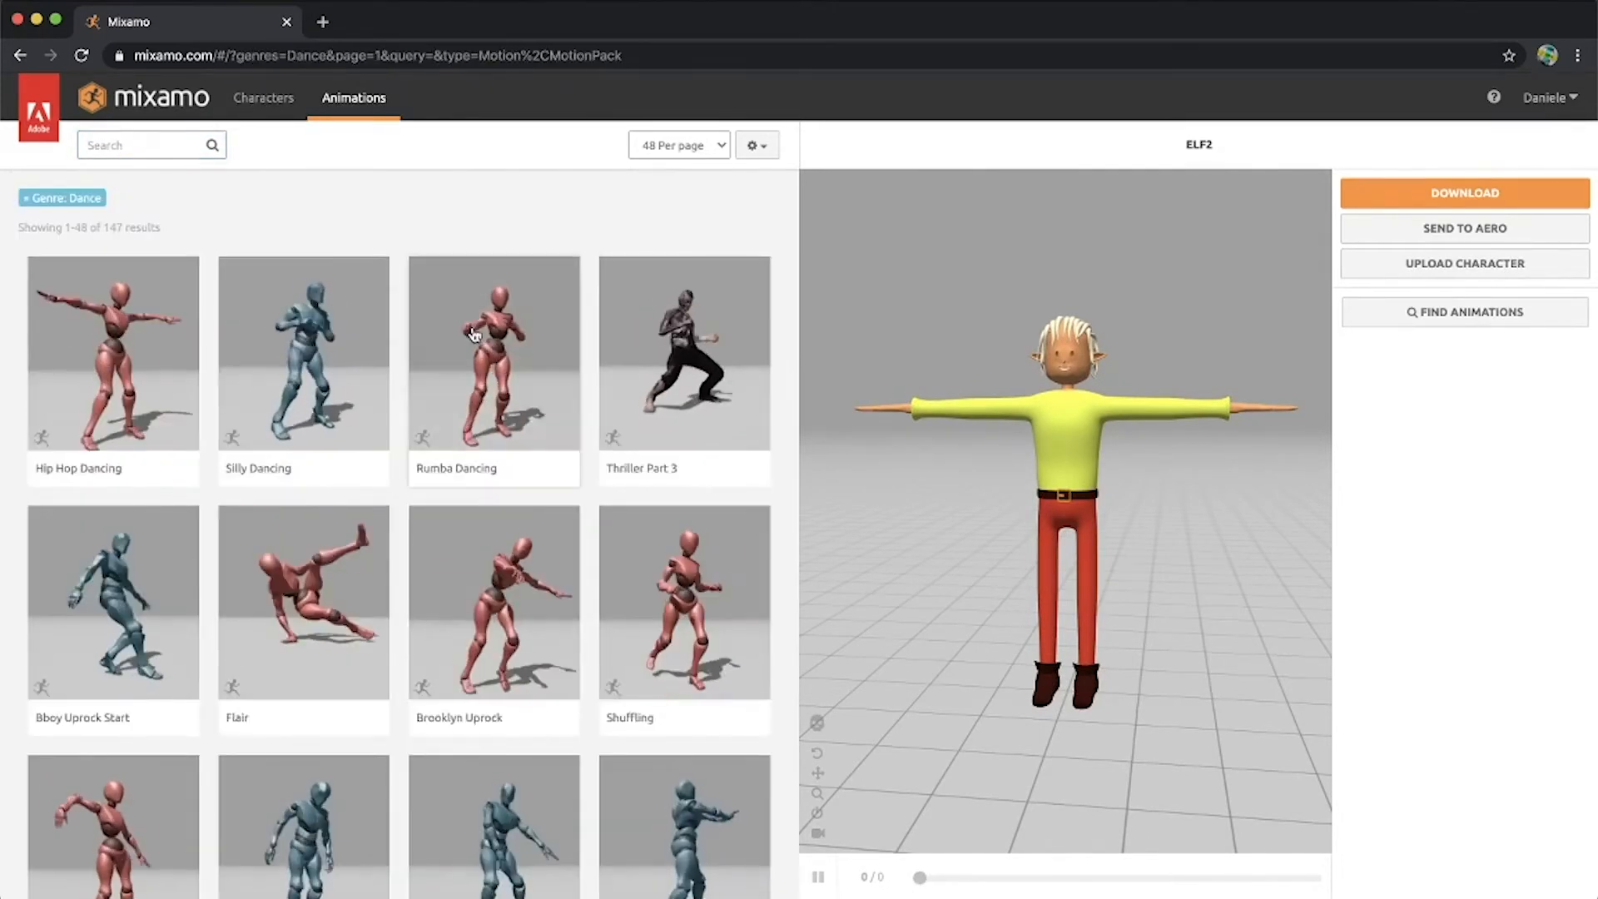
Apply Rumba Dancing to the elf and turn off the animated thumbnails in the library.
{"action": "left_click", "coordinate": [494, 357]}
{"action": "left_click", "coordinate": [767, 147]}
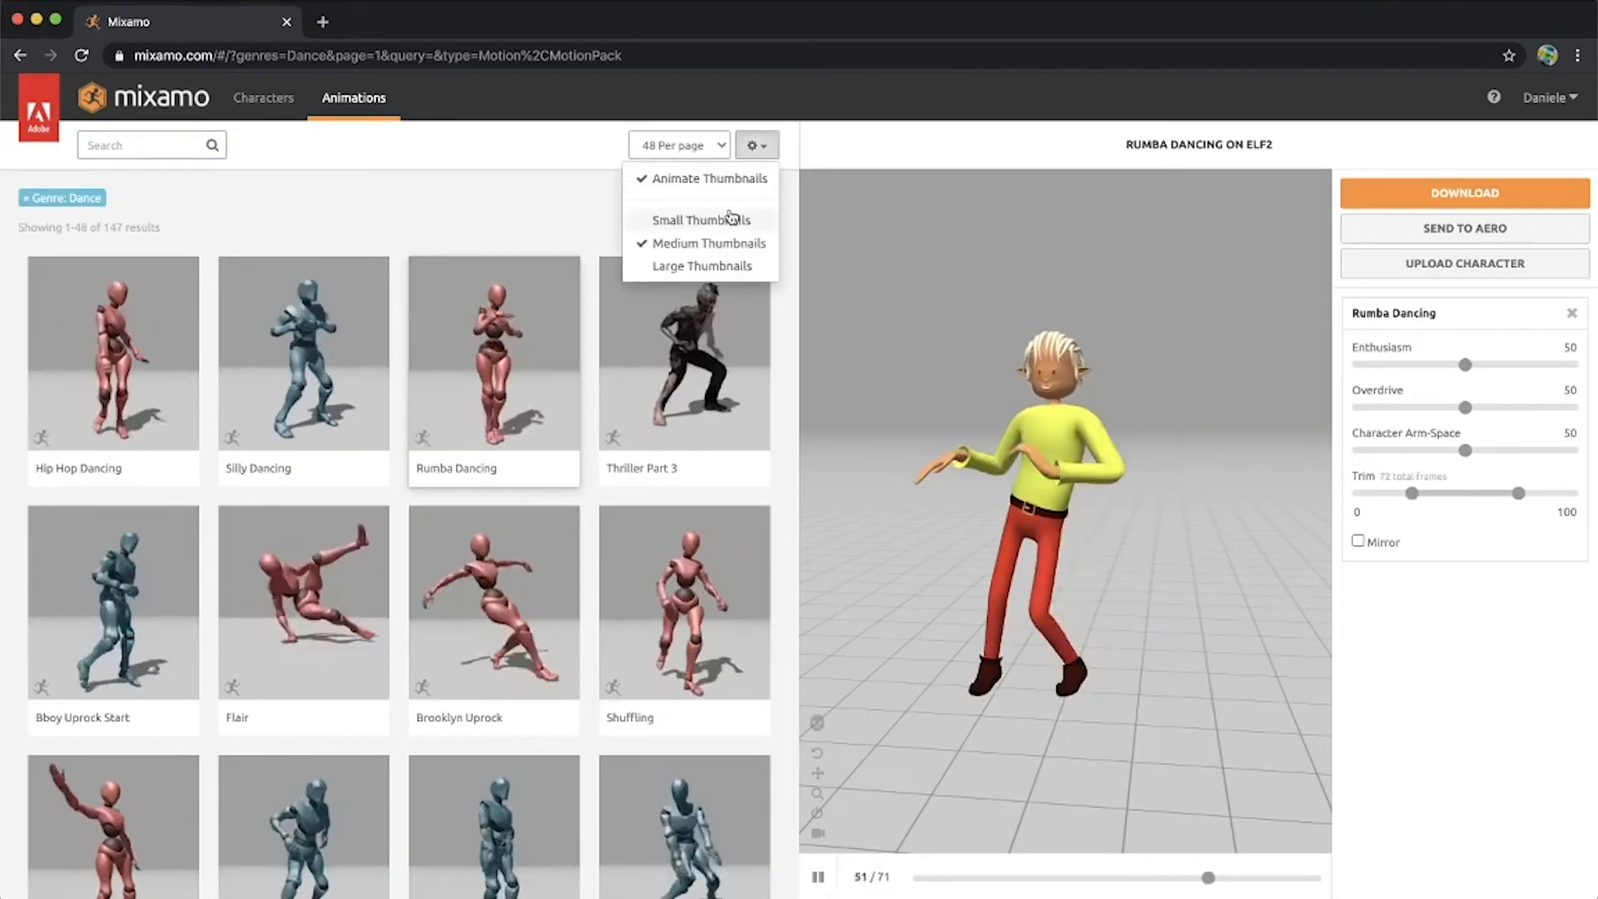
{"action": "left_click", "coordinate": [739, 171]}
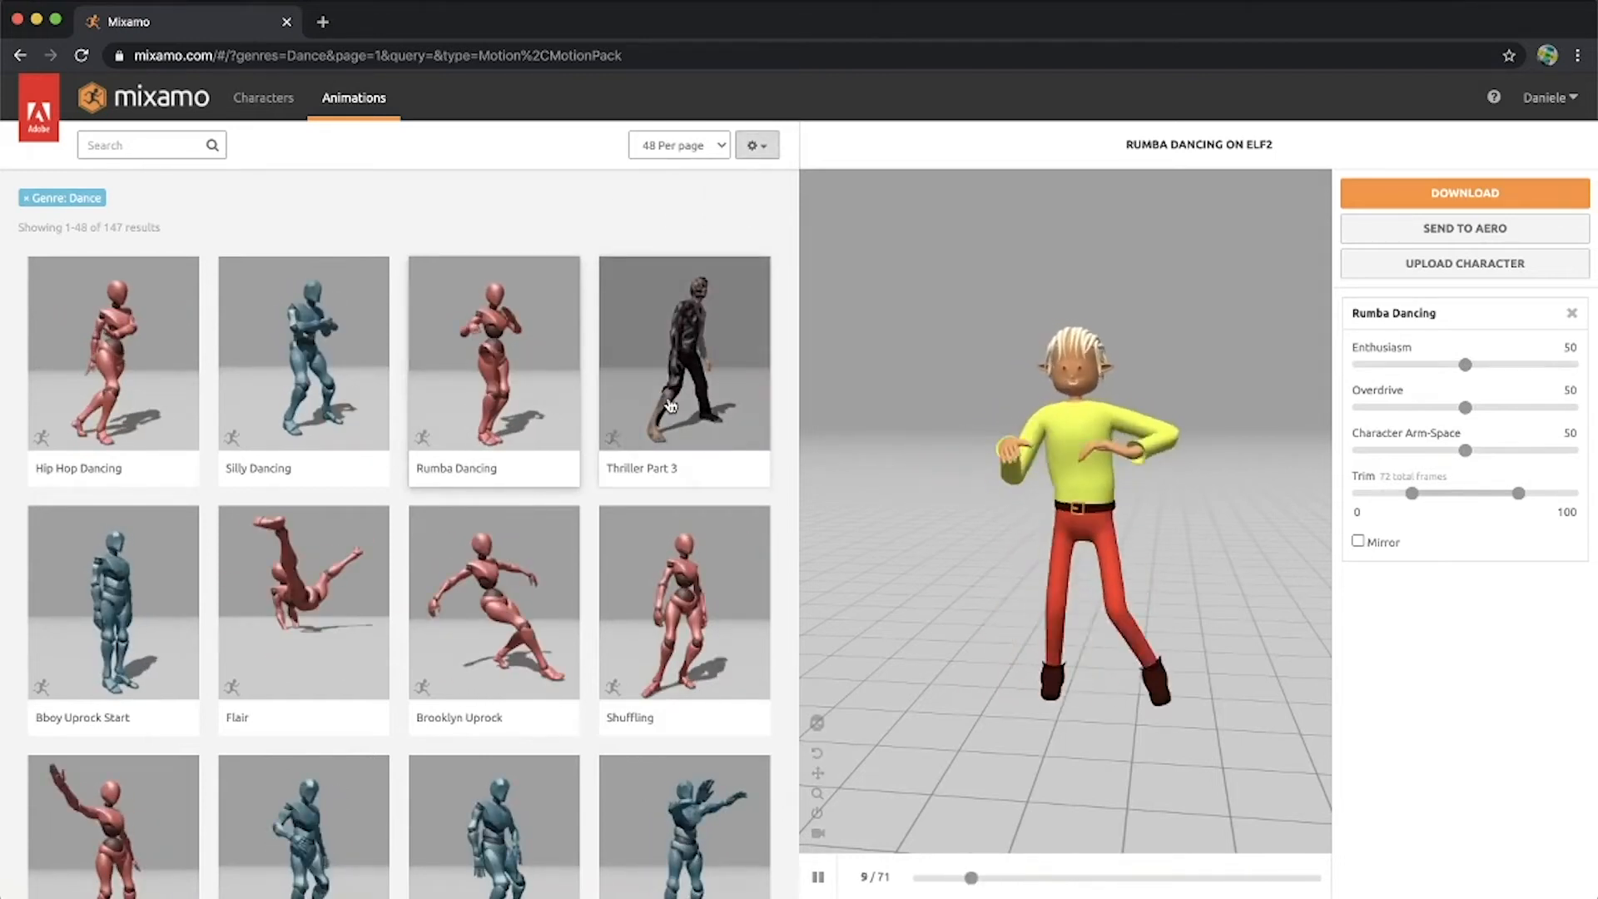
Preview Bboy Uprock Start, Hip Hop Dancing, Swing Dancing, Bboy Hip Hop Move and Samba Dancing on the elf.
{"action": "left_click", "coordinate": [138, 599]}
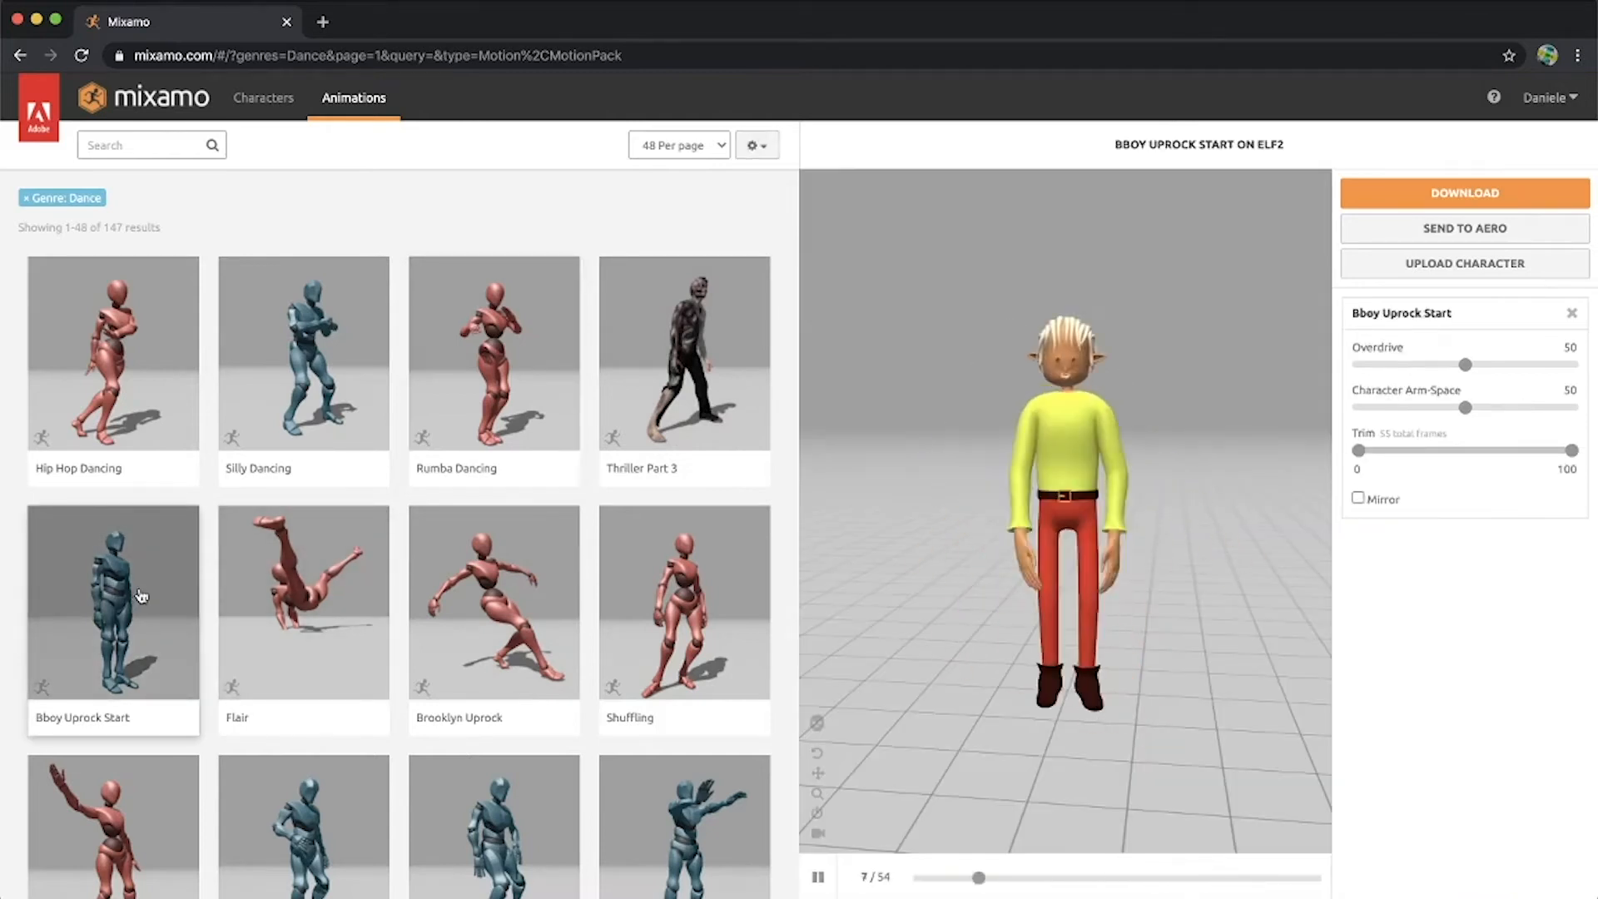
{"action": "scroll", "coordinate": [142, 596], "scroll_direction": "down", "scroll_amount": 3}
{"action": "left_click", "coordinate": [117, 570]}
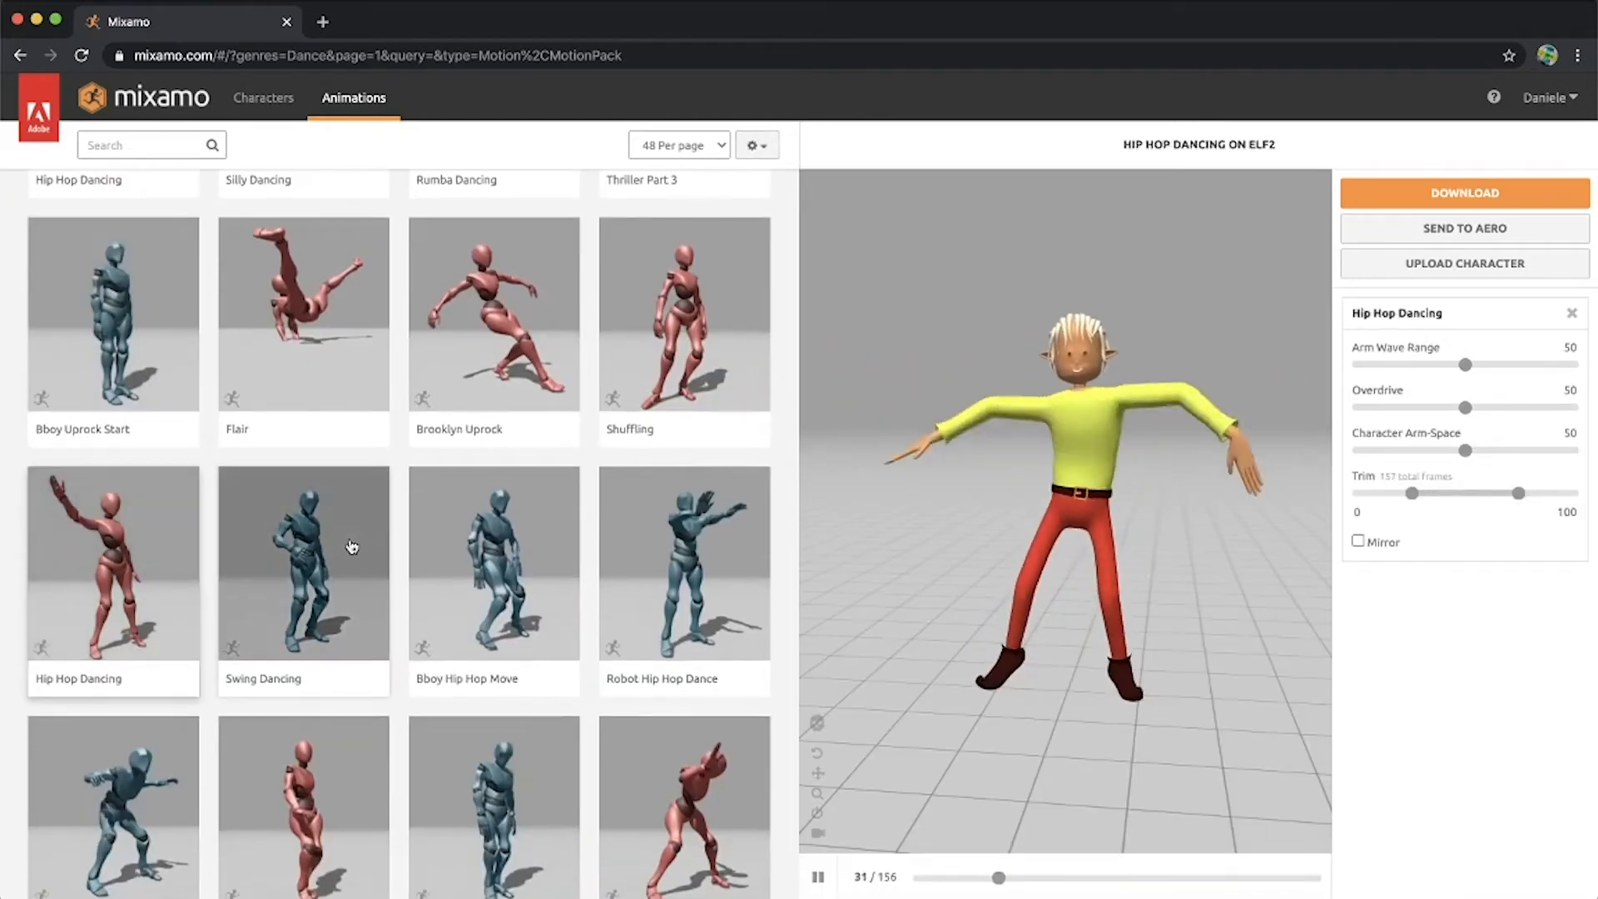
{"action": "left_click", "coordinate": [352, 546]}
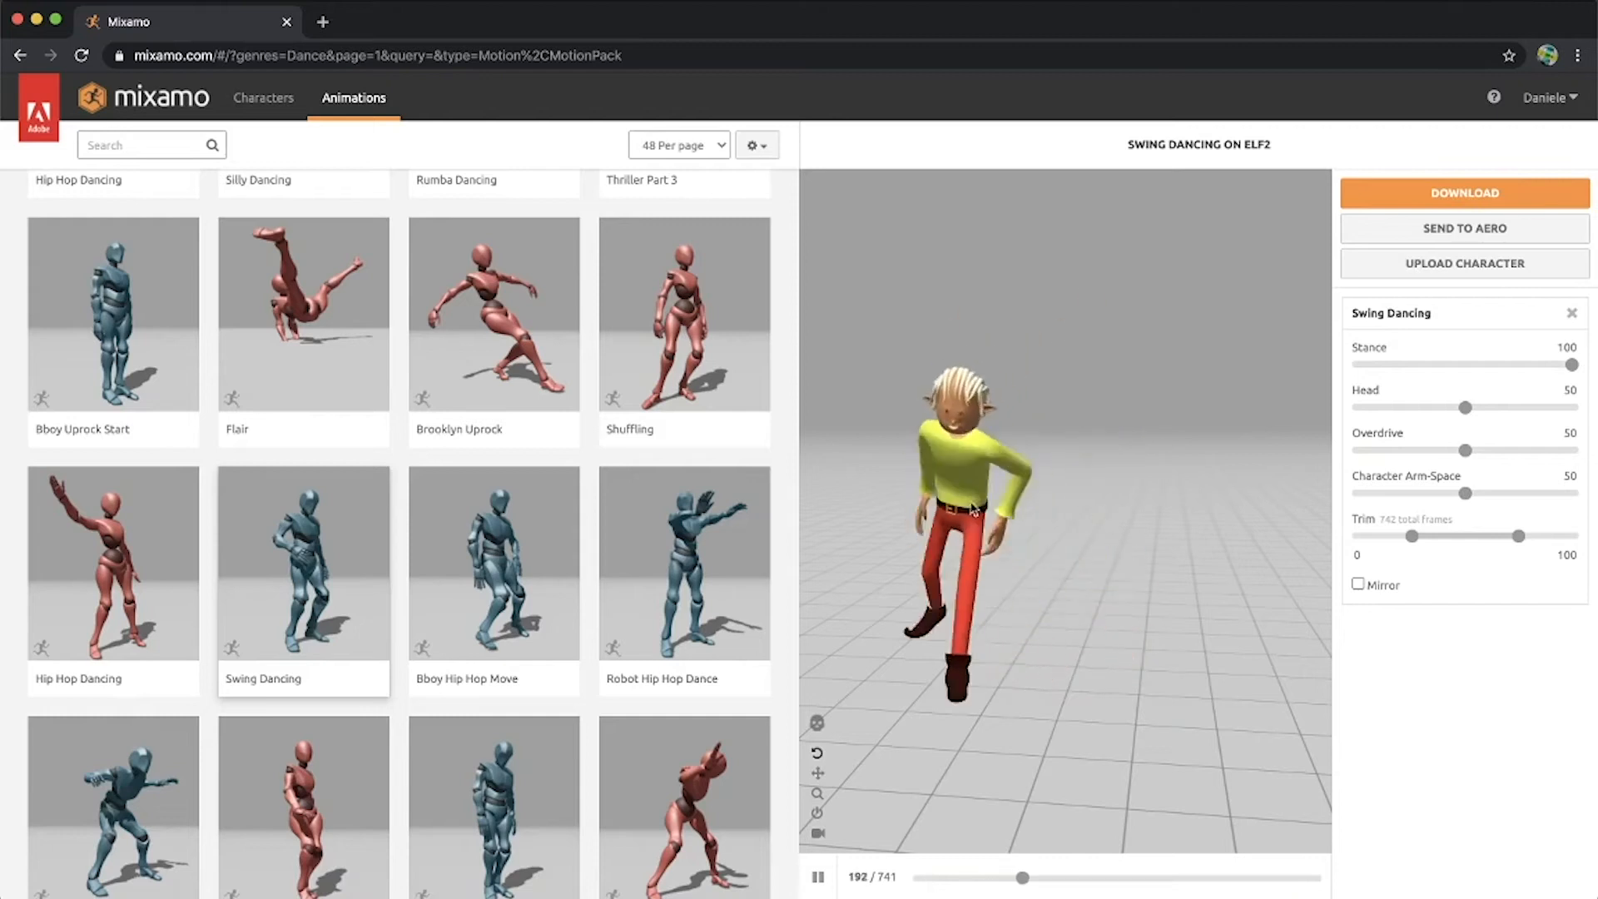
{"action": "left_click", "coordinate": [496, 618]}
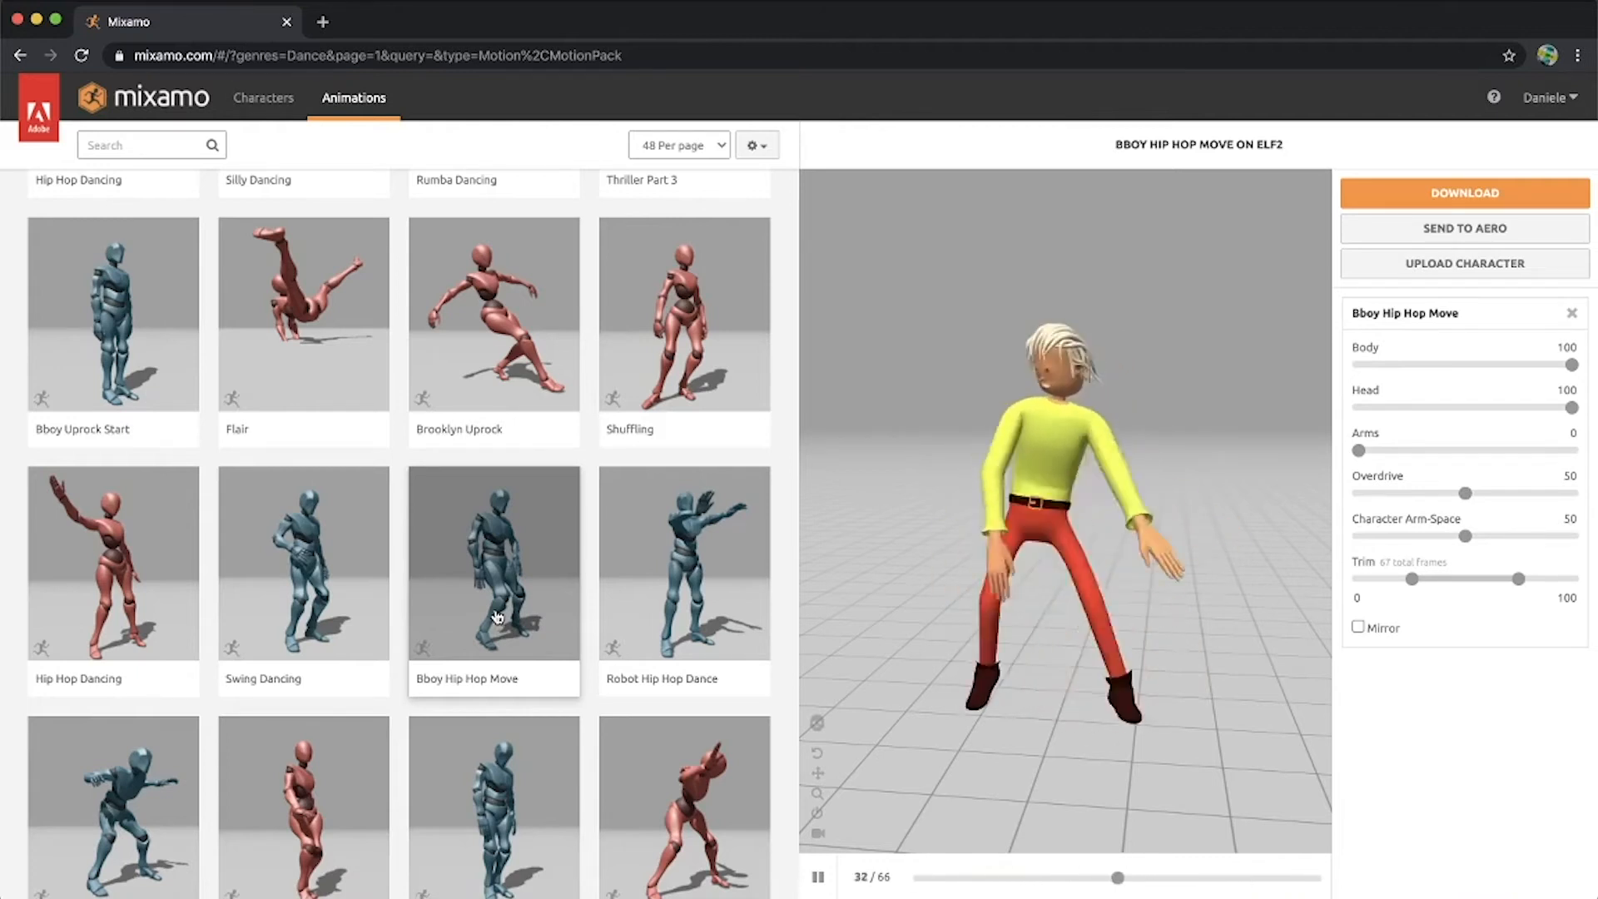
{"action": "scroll", "coordinate": [499, 616], "scroll_direction": "down", "scroll_amount": 5}
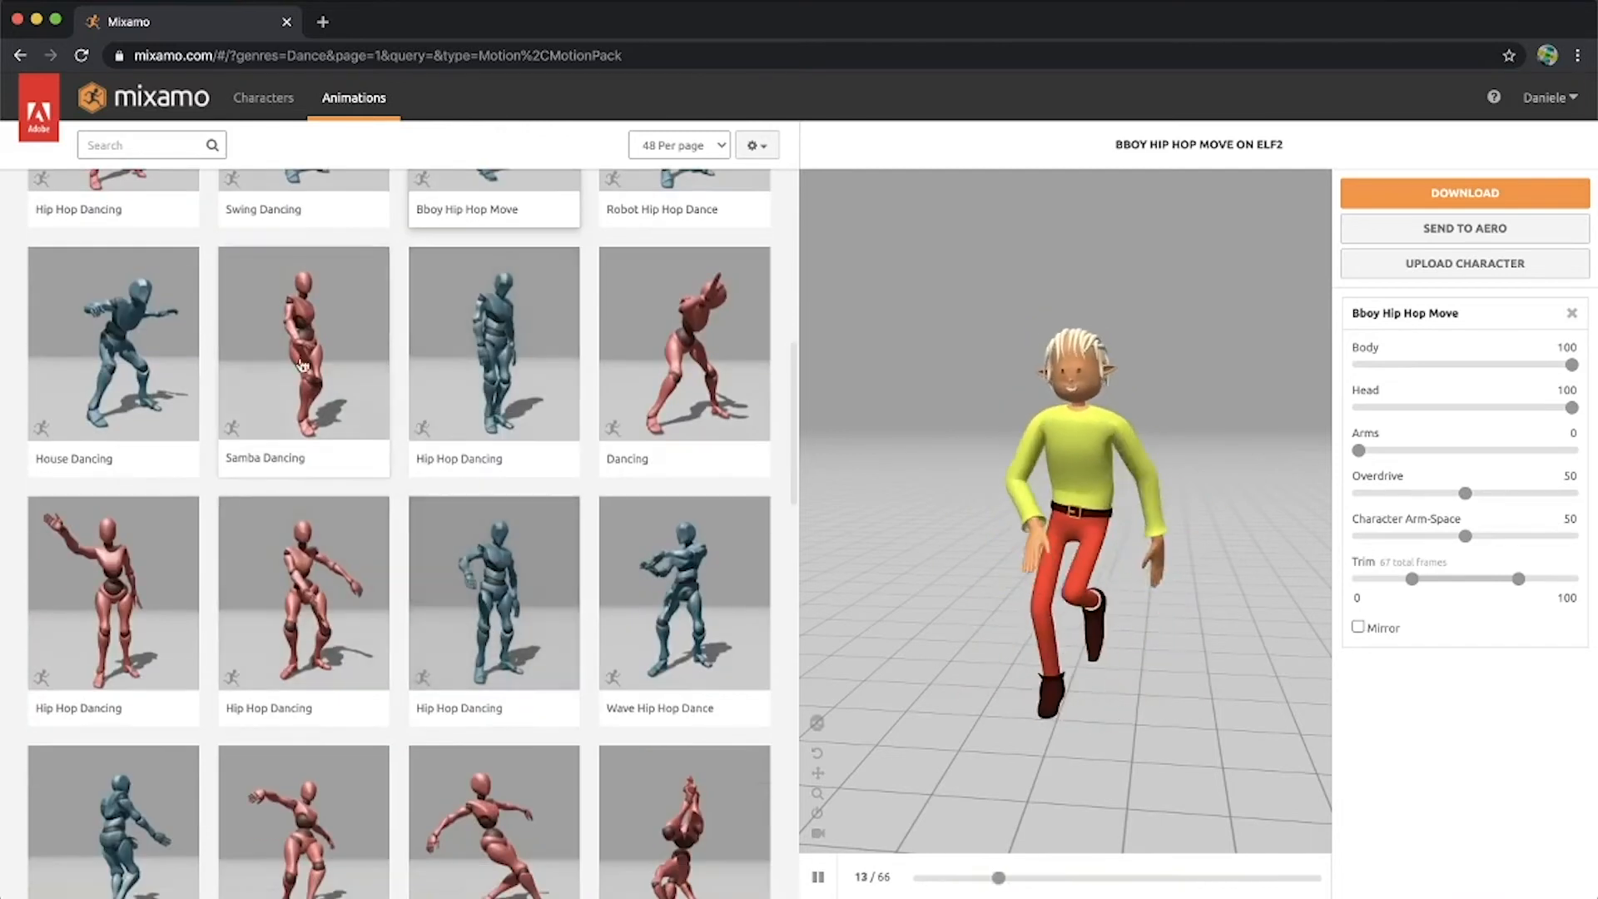
{"action": "left_click", "coordinate": [301, 363]}
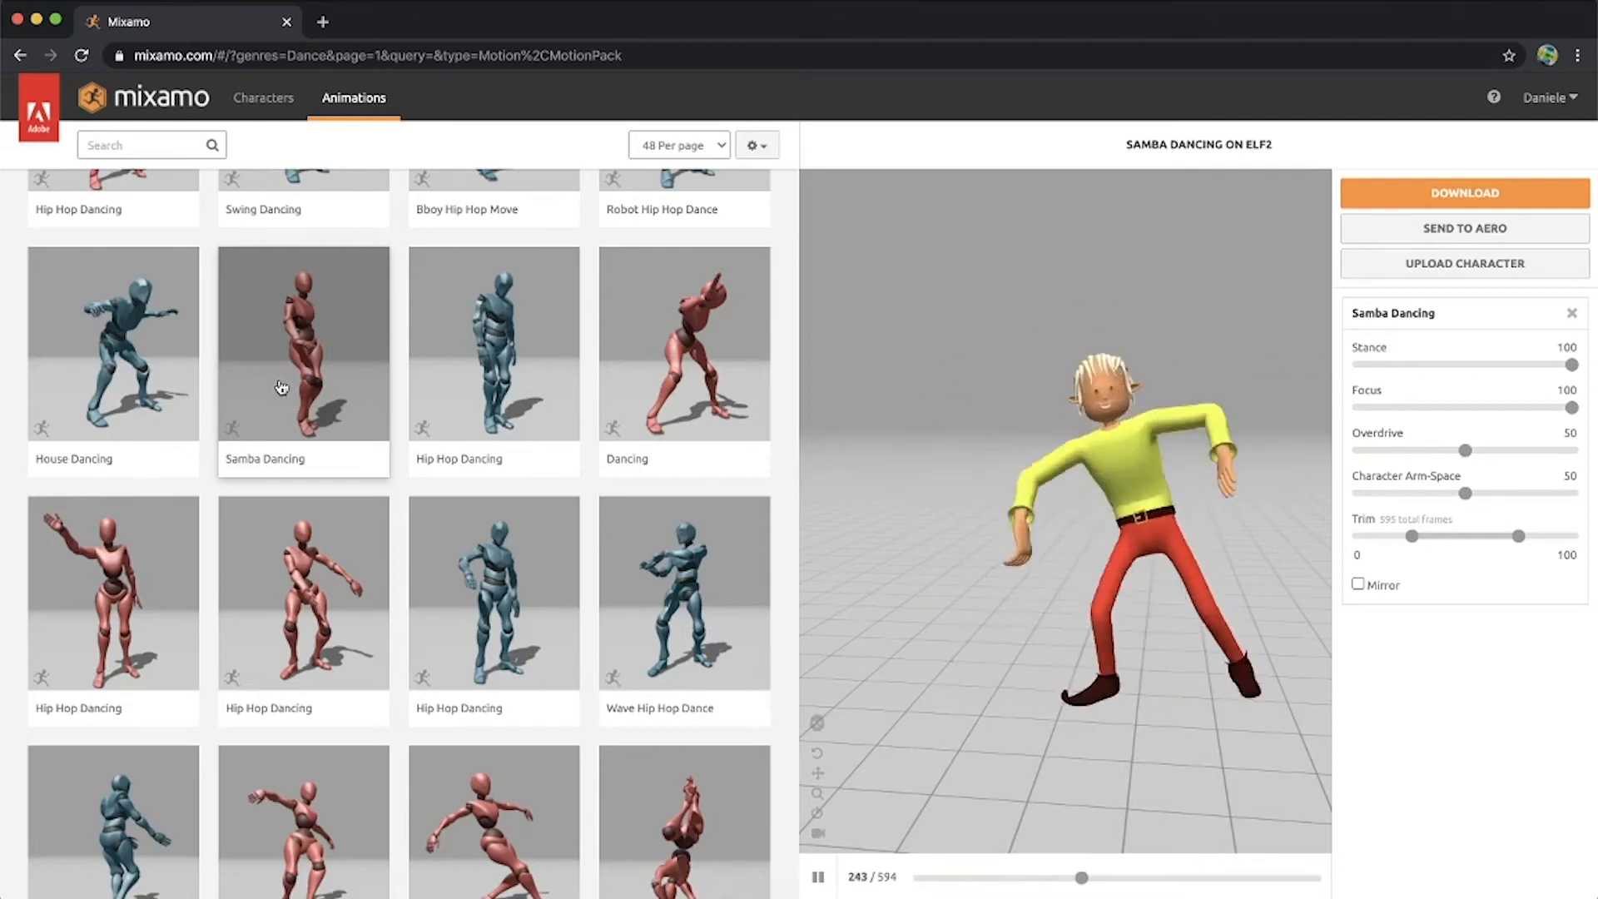
Preview Salsa Dancing, Male Dance Pose and Breakdance 1990 on the elf.
{"action": "scroll", "coordinate": [281, 387], "scroll_direction": "down", "scroll_amount": 4}
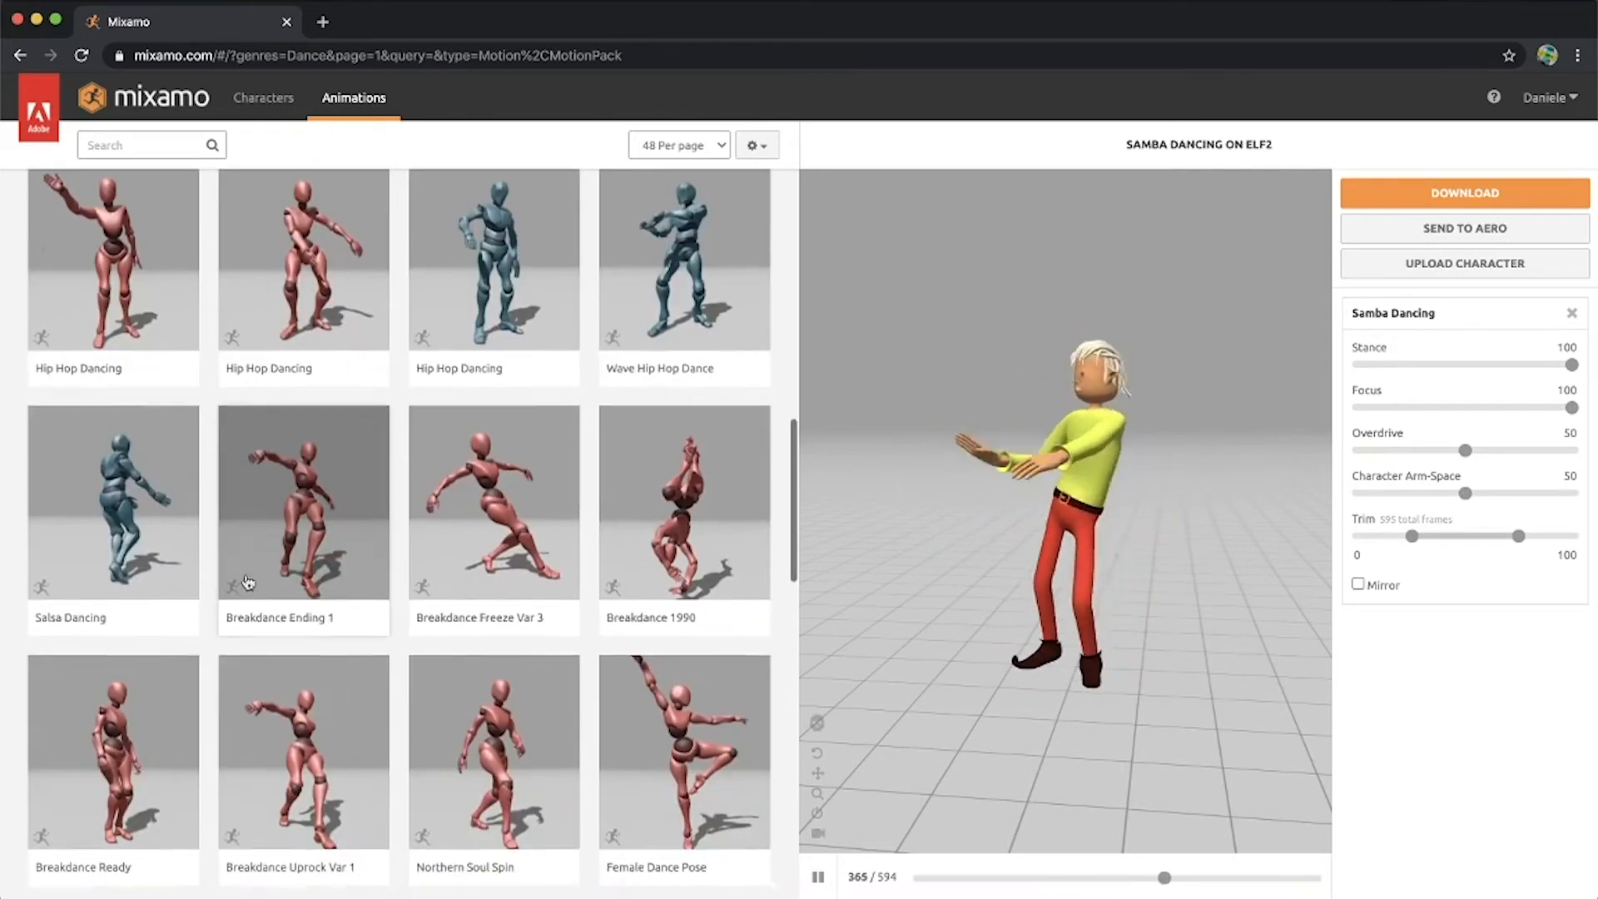
{"action": "left_click", "coordinate": [139, 557]}
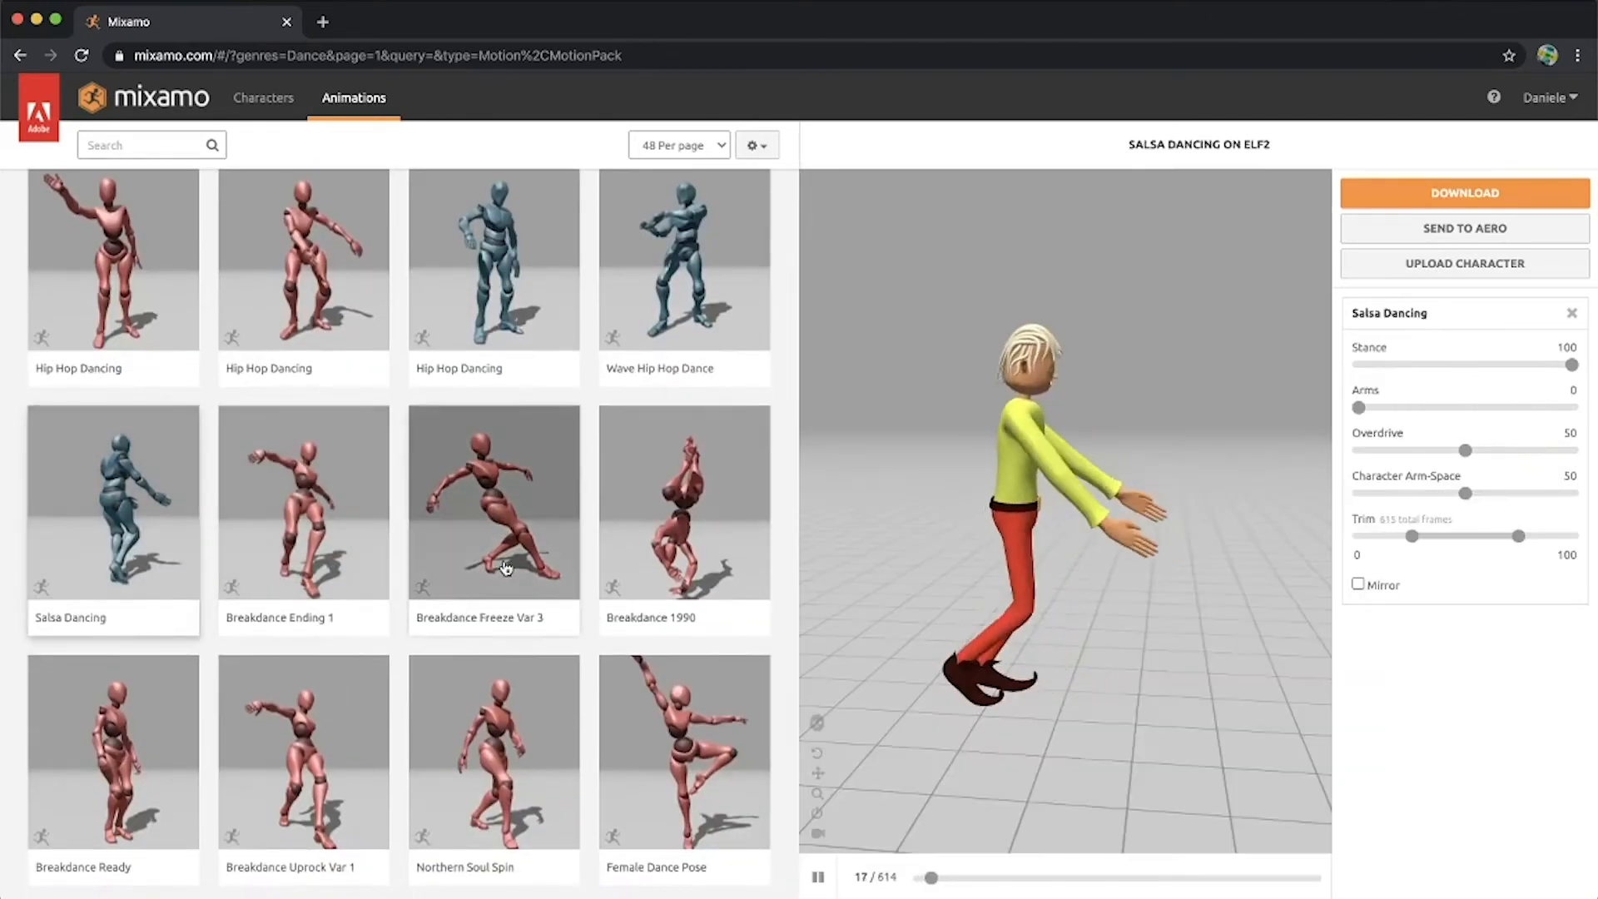
{"action": "scroll", "coordinate": [506, 566], "scroll_direction": "down", "scroll_amount": 5}
{"action": "left_click", "coordinate": [154, 590]}
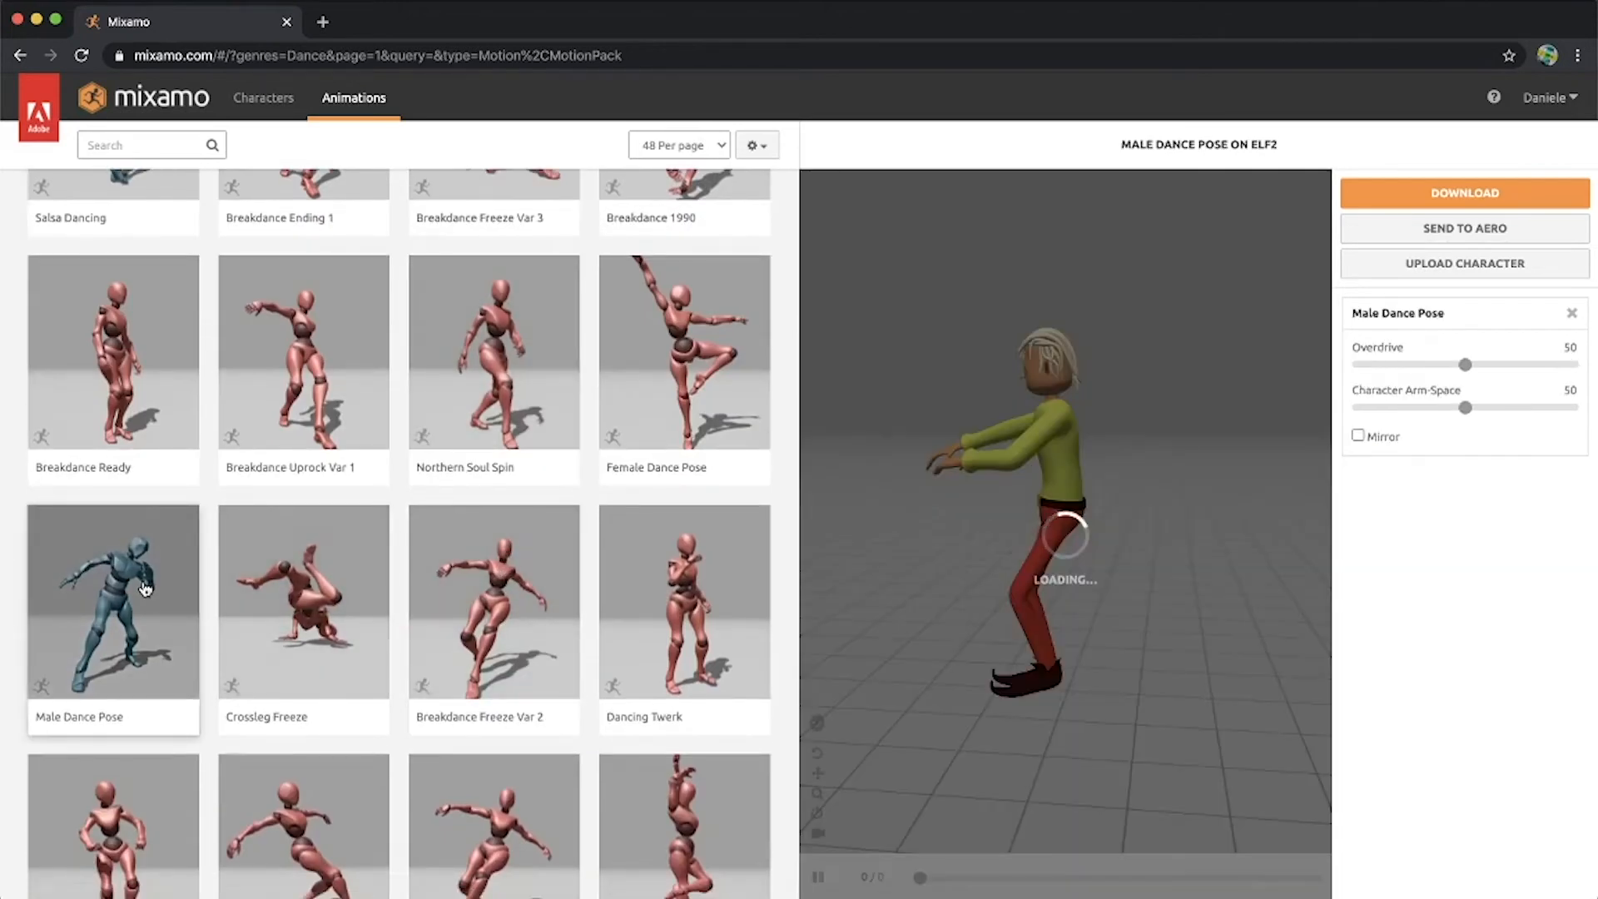
{"action": "scroll", "coordinate": [385, 596], "scroll_direction": "down", "scroll_amount": 4}
{"action": "left_click", "coordinate": [471, 657]}
{"action": "scroll", "coordinate": [537, 574], "scroll_direction": "down", "scroll_amount": 4}
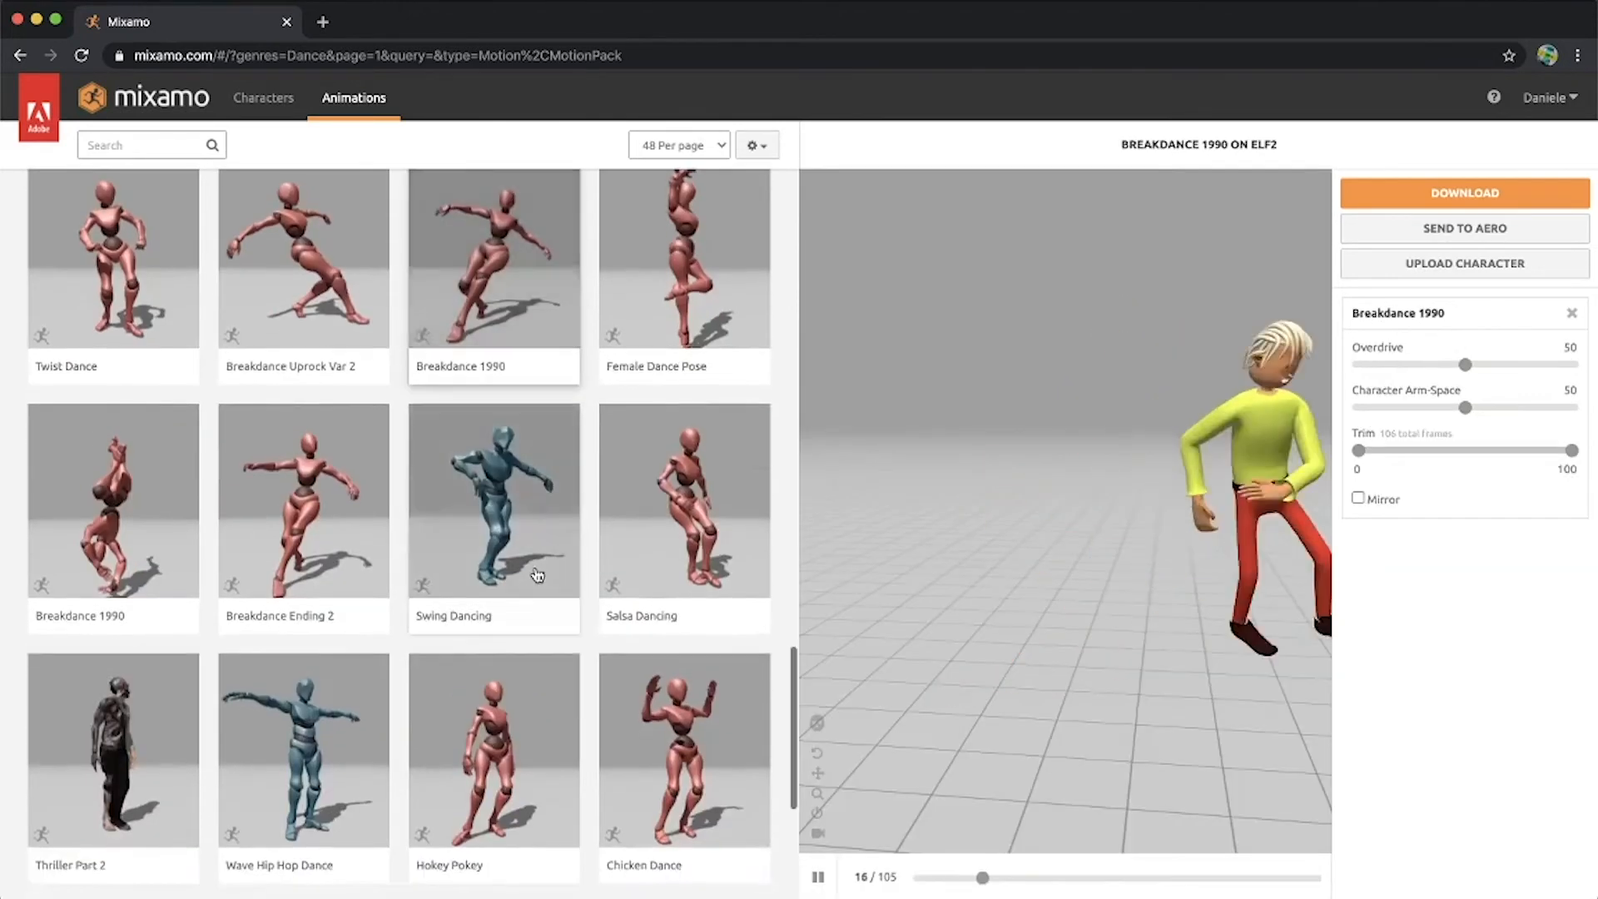
Open page 2 of the dance animations and preview Jazz Dancing, Dancing Maraschino Step and Flair on the elf.
{"action": "scroll", "coordinate": [442, 599], "scroll_direction": "down", "scroll_amount": 2}
{"action": "scroll", "coordinate": [417, 607], "scroll_direction": "down", "scroll_amount": 1}
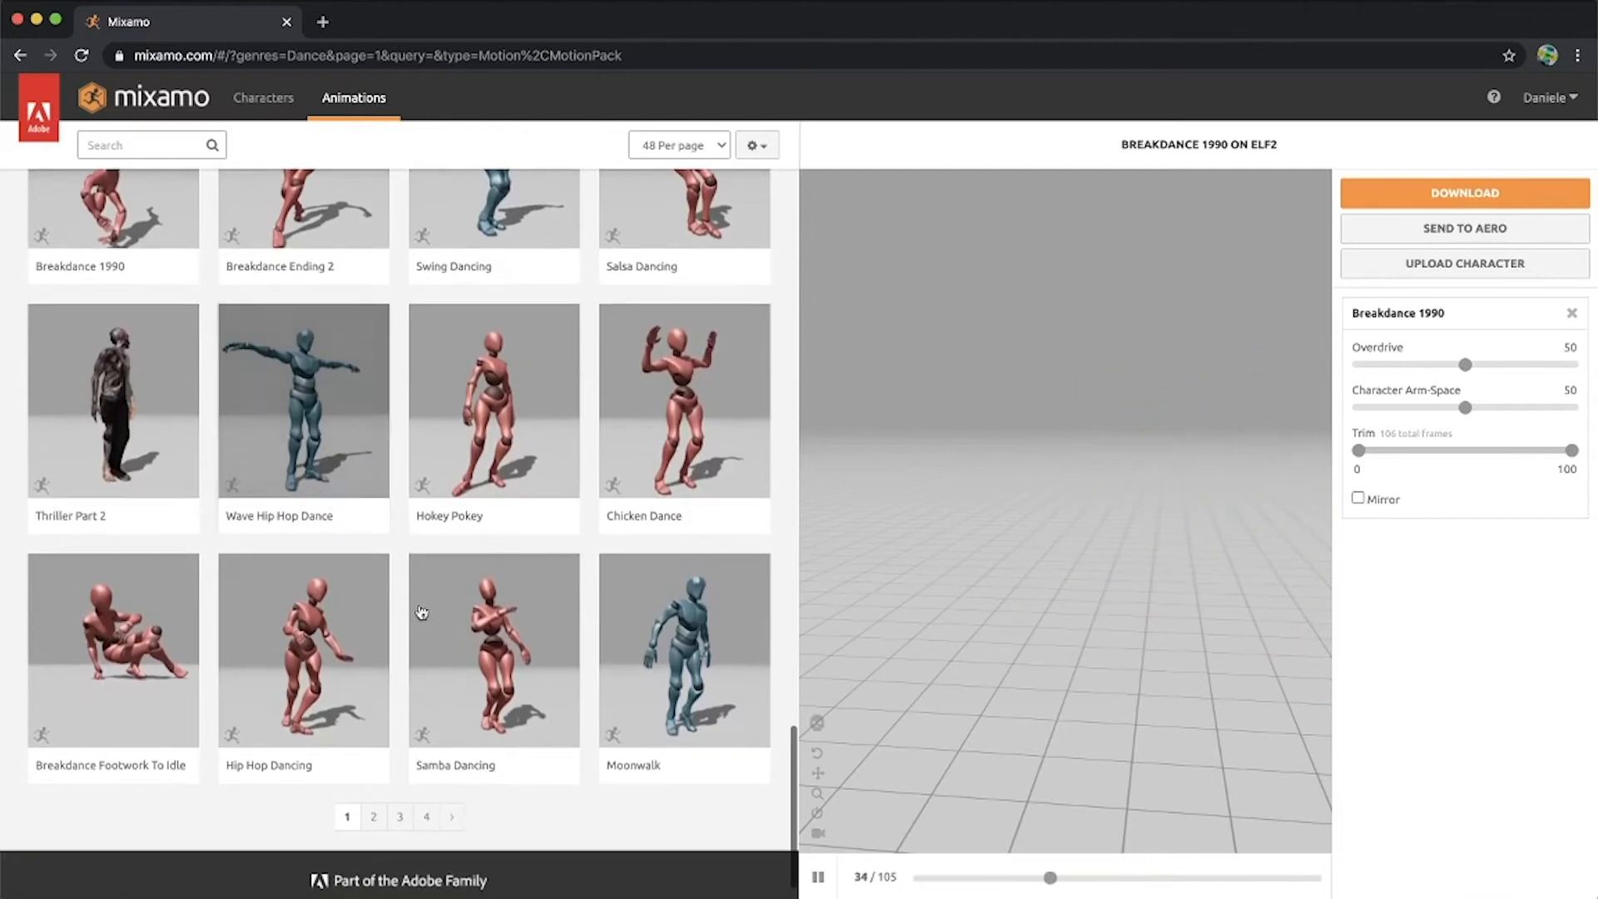
{"action": "scroll", "coordinate": [410, 647], "scroll_direction": "down", "scroll_amount": 1}
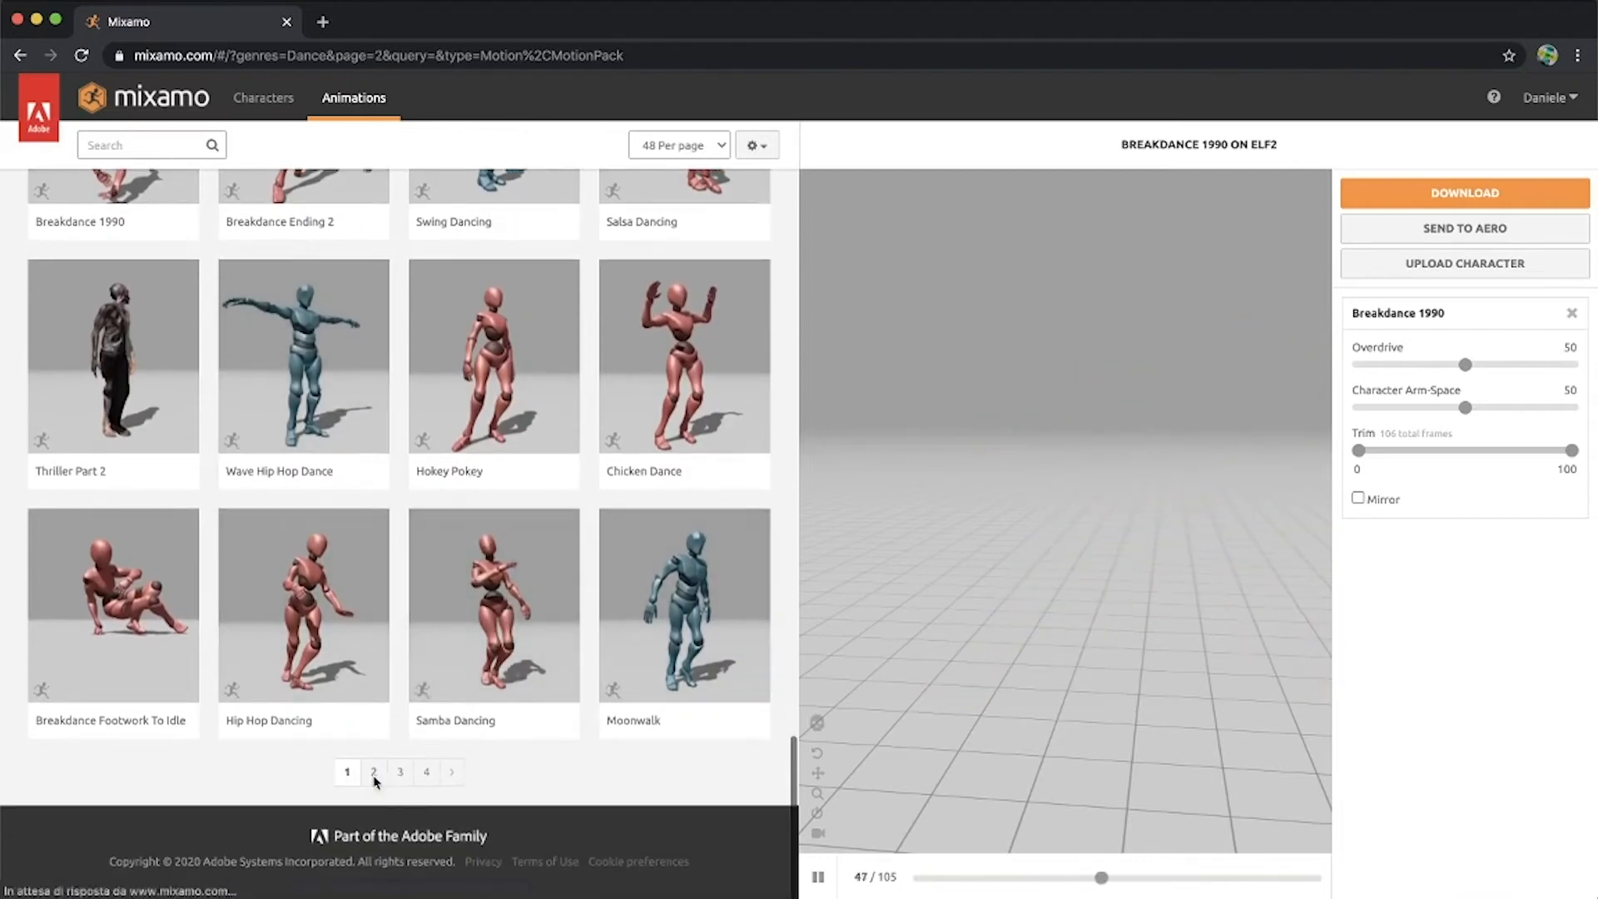
{"action": "left_click", "coordinate": [371, 771]}
{"action": "left_click", "coordinate": [497, 592]}
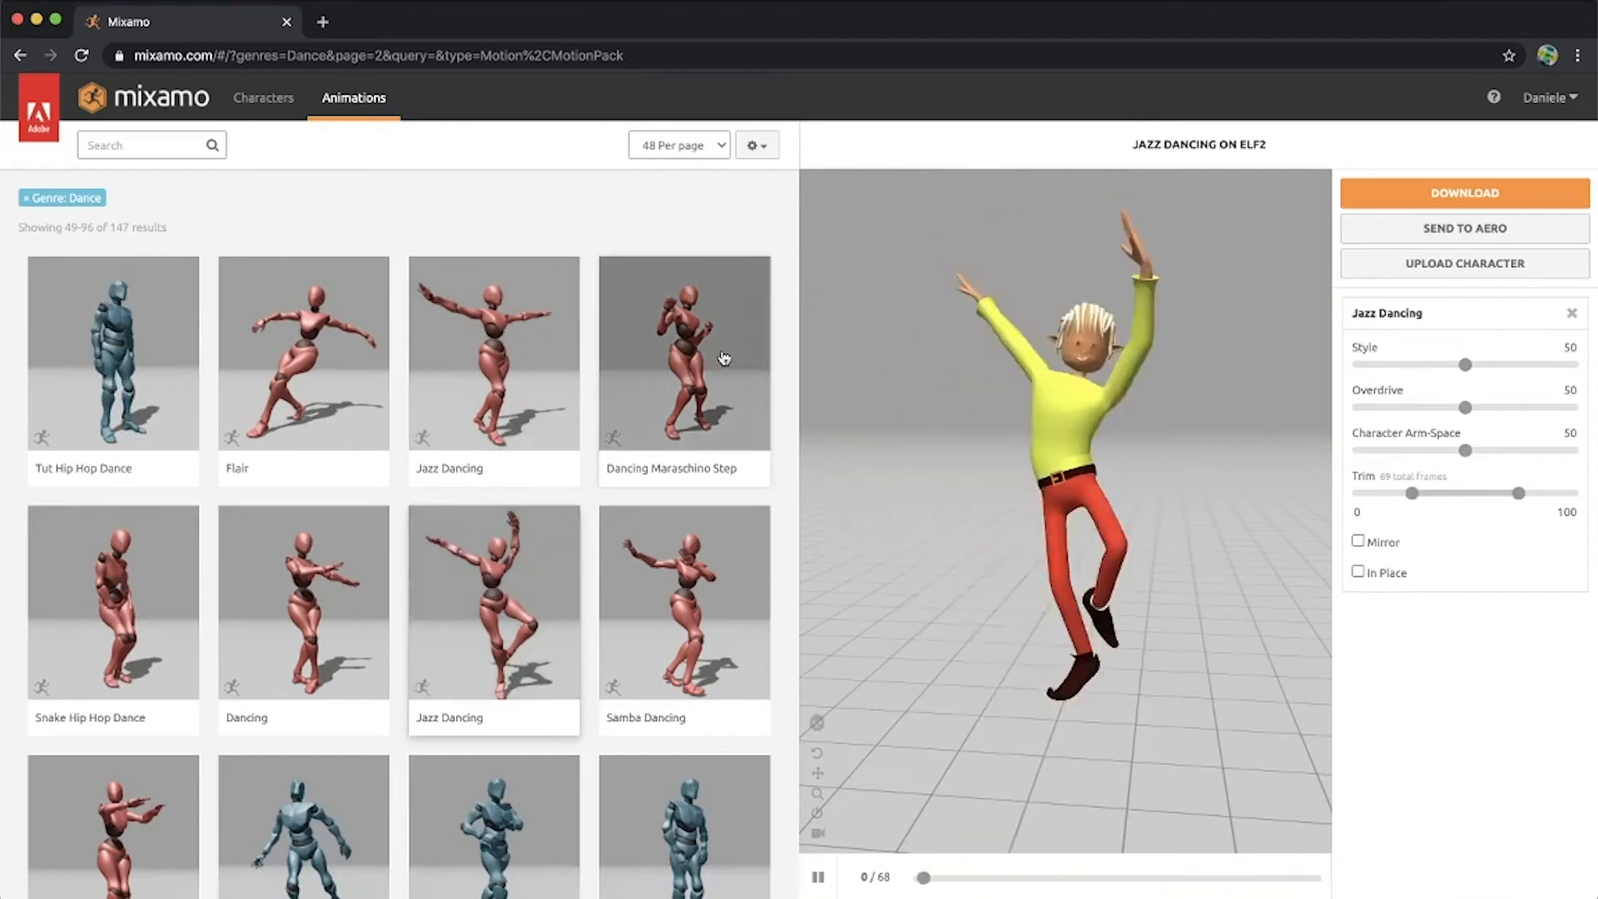
{"action": "left_click", "coordinate": [711, 387]}
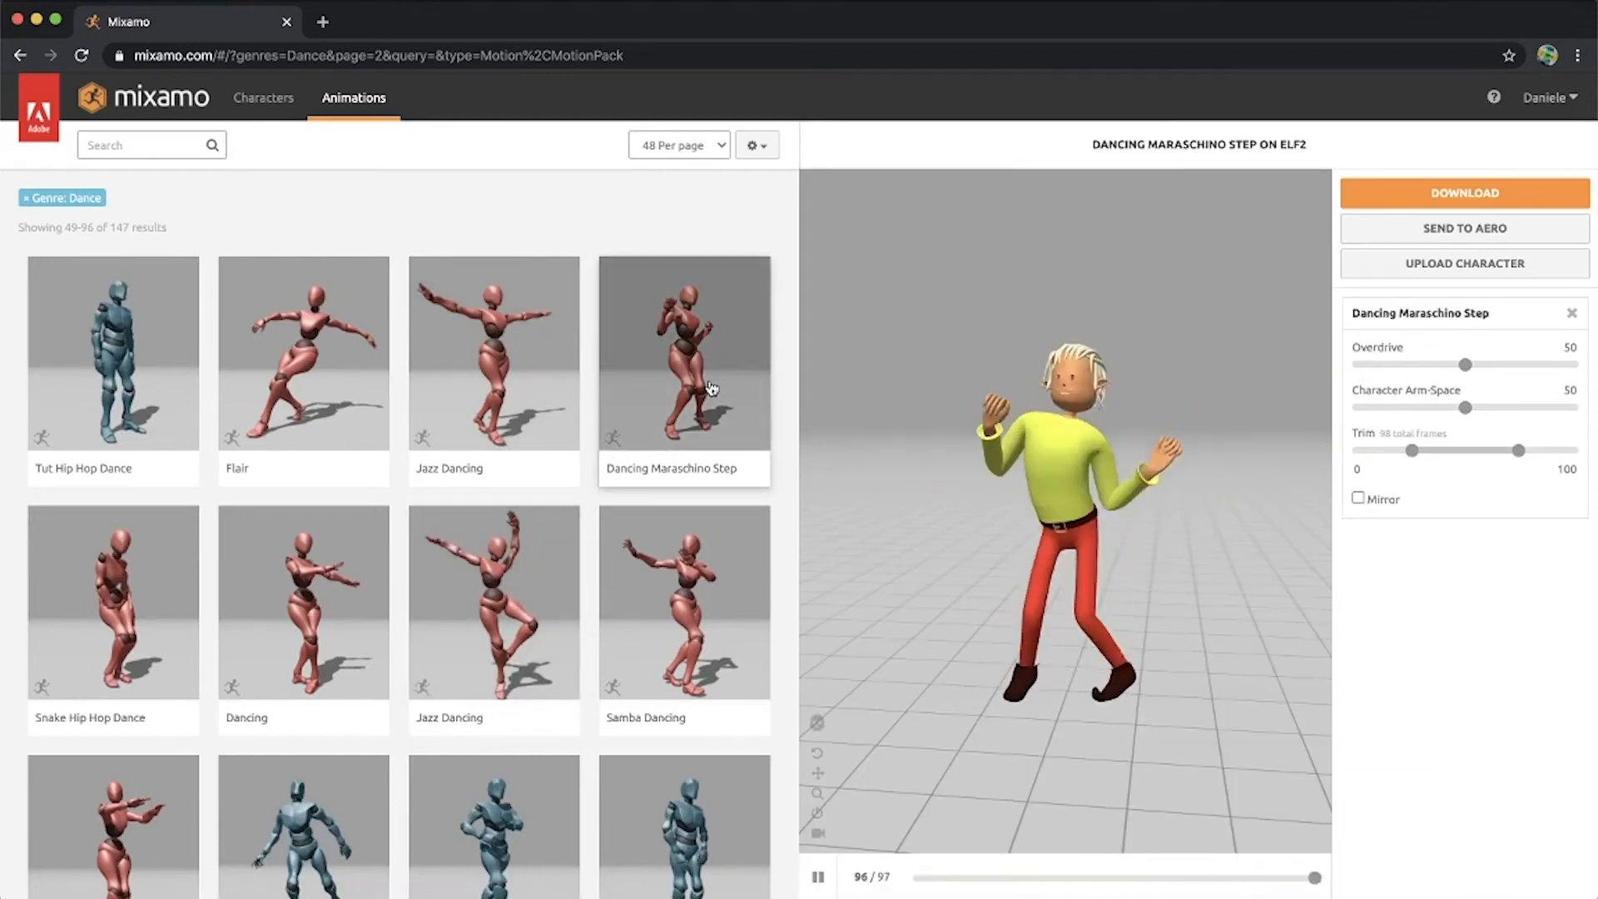
{"action": "left_click", "coordinate": [304, 366]}
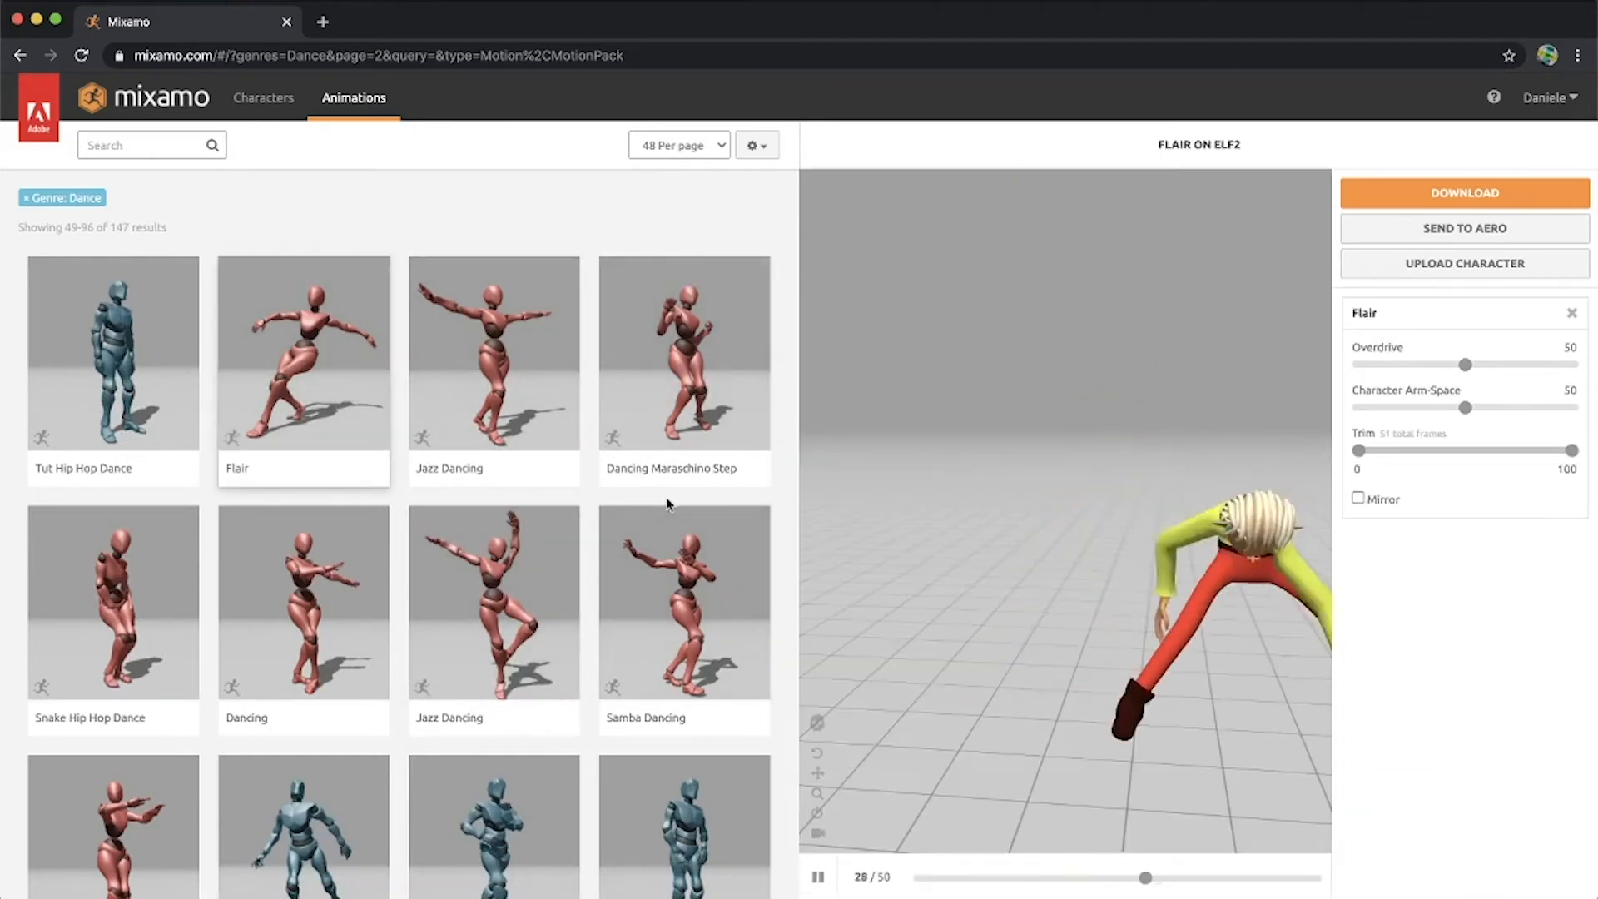
Preview Headspin Start on the elf and browse the remaining dance animations on page 2.
{"action": "scroll", "coordinate": [562, 611], "scroll_direction": "down", "scroll_amount": 12}
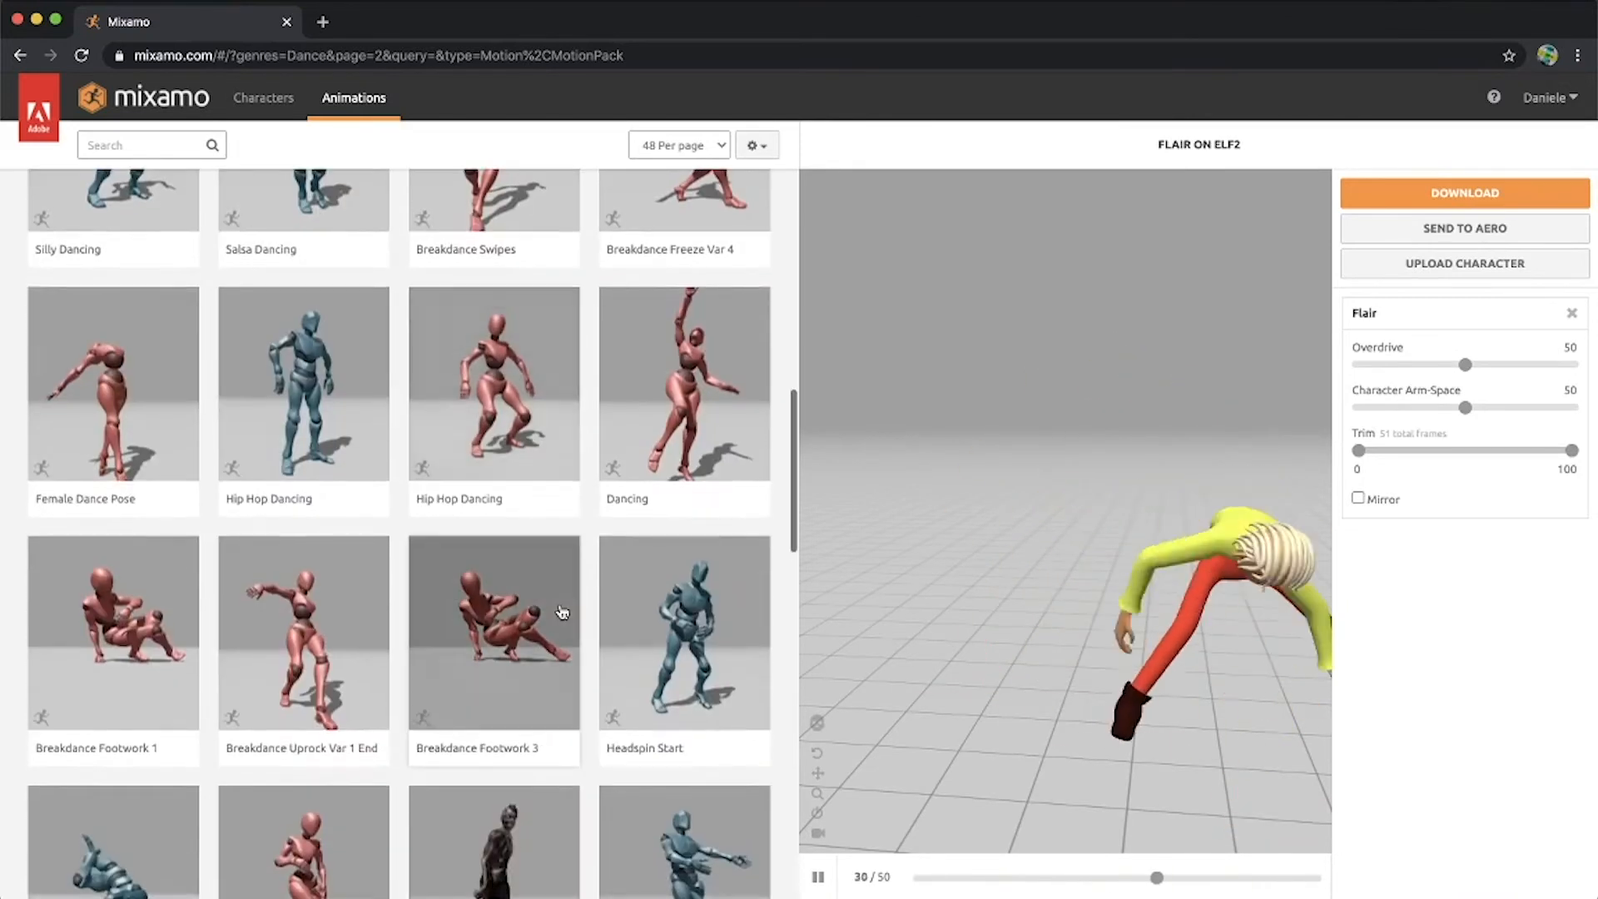
{"action": "left_click", "coordinate": [697, 626]}
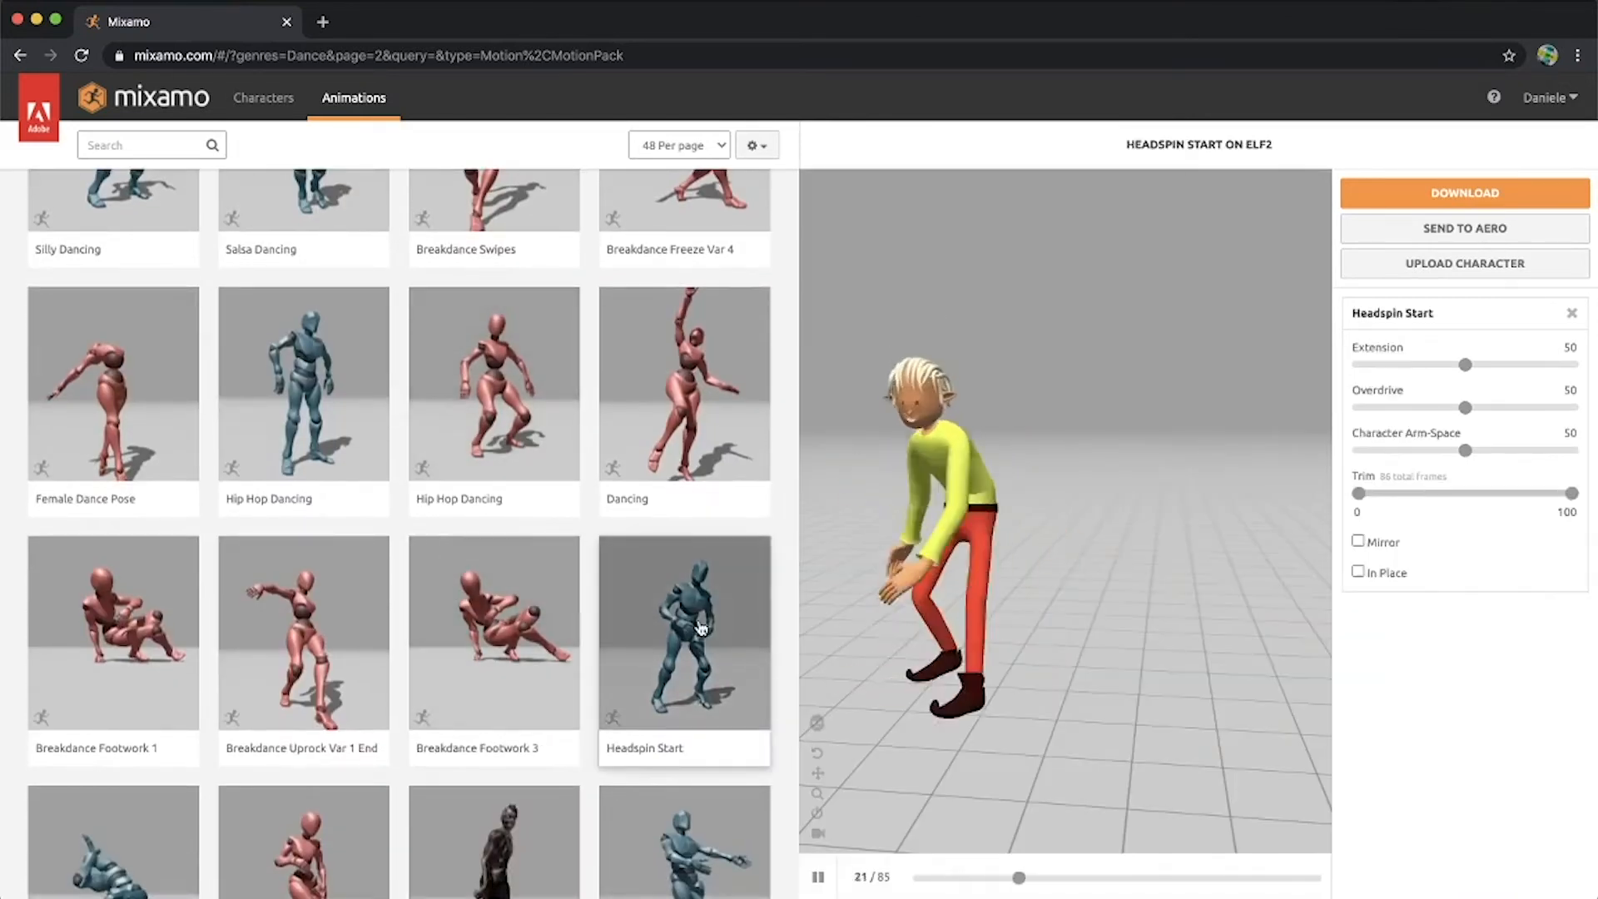
{"action": "scroll", "coordinate": [632, 640], "scroll_direction": "down", "scroll_amount": 5}
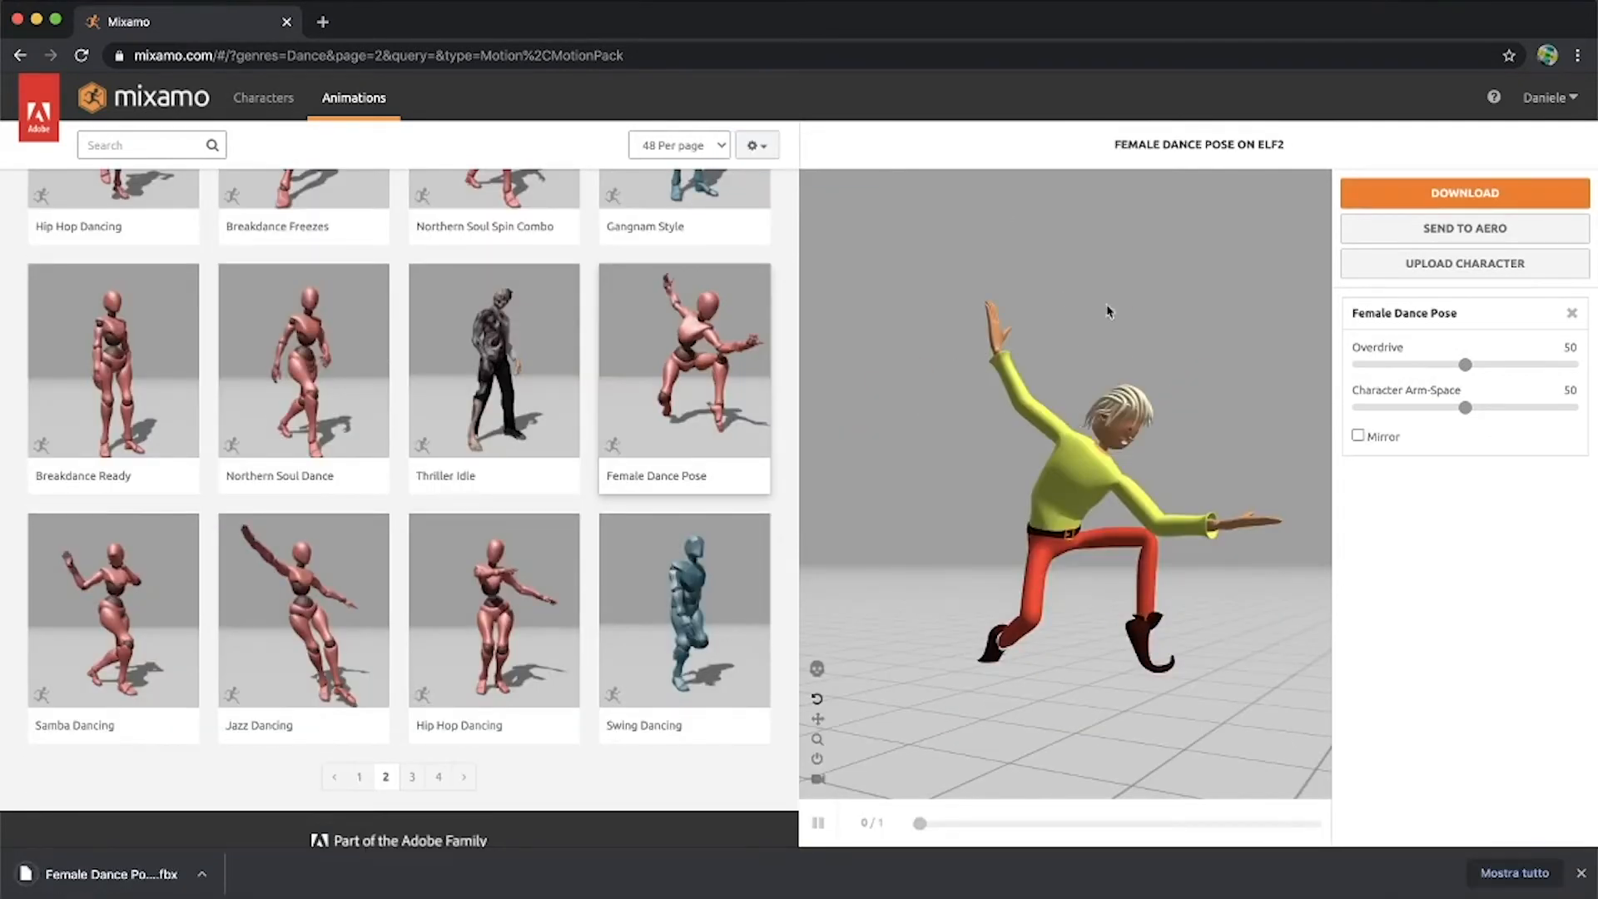
Dismiss the download bar, open page 3 of the dance animations and preview Jazz Dancing and Breakdance Freeze Var 1 on the elf.
{"action": "left_click", "coordinate": [1581, 873]}
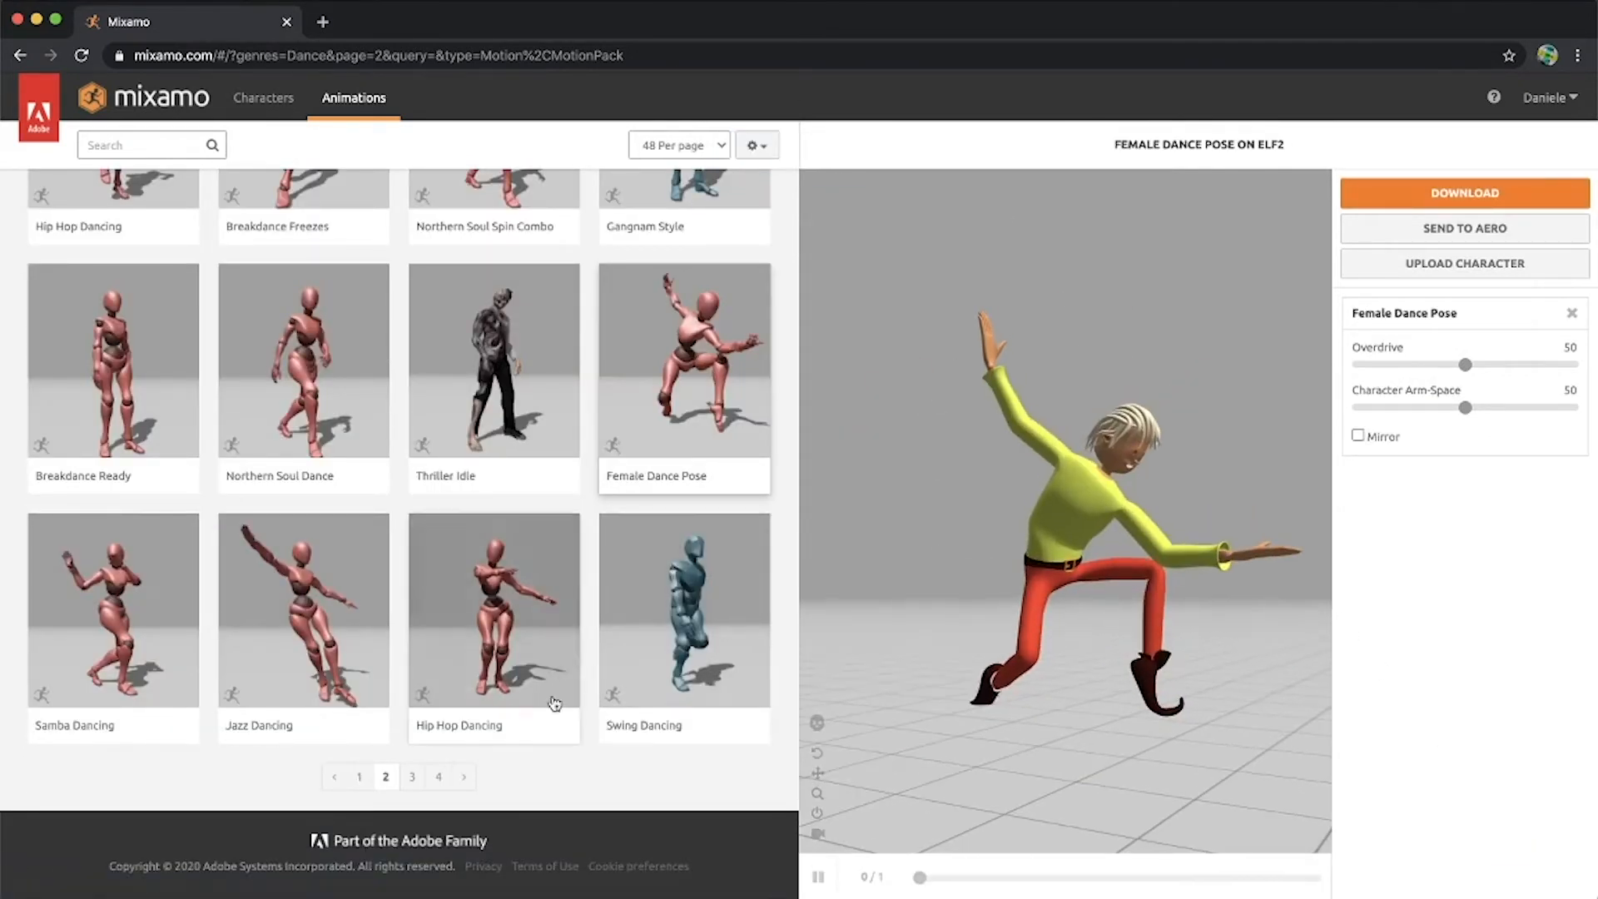
{"action": "left_click", "coordinate": [412, 803]}
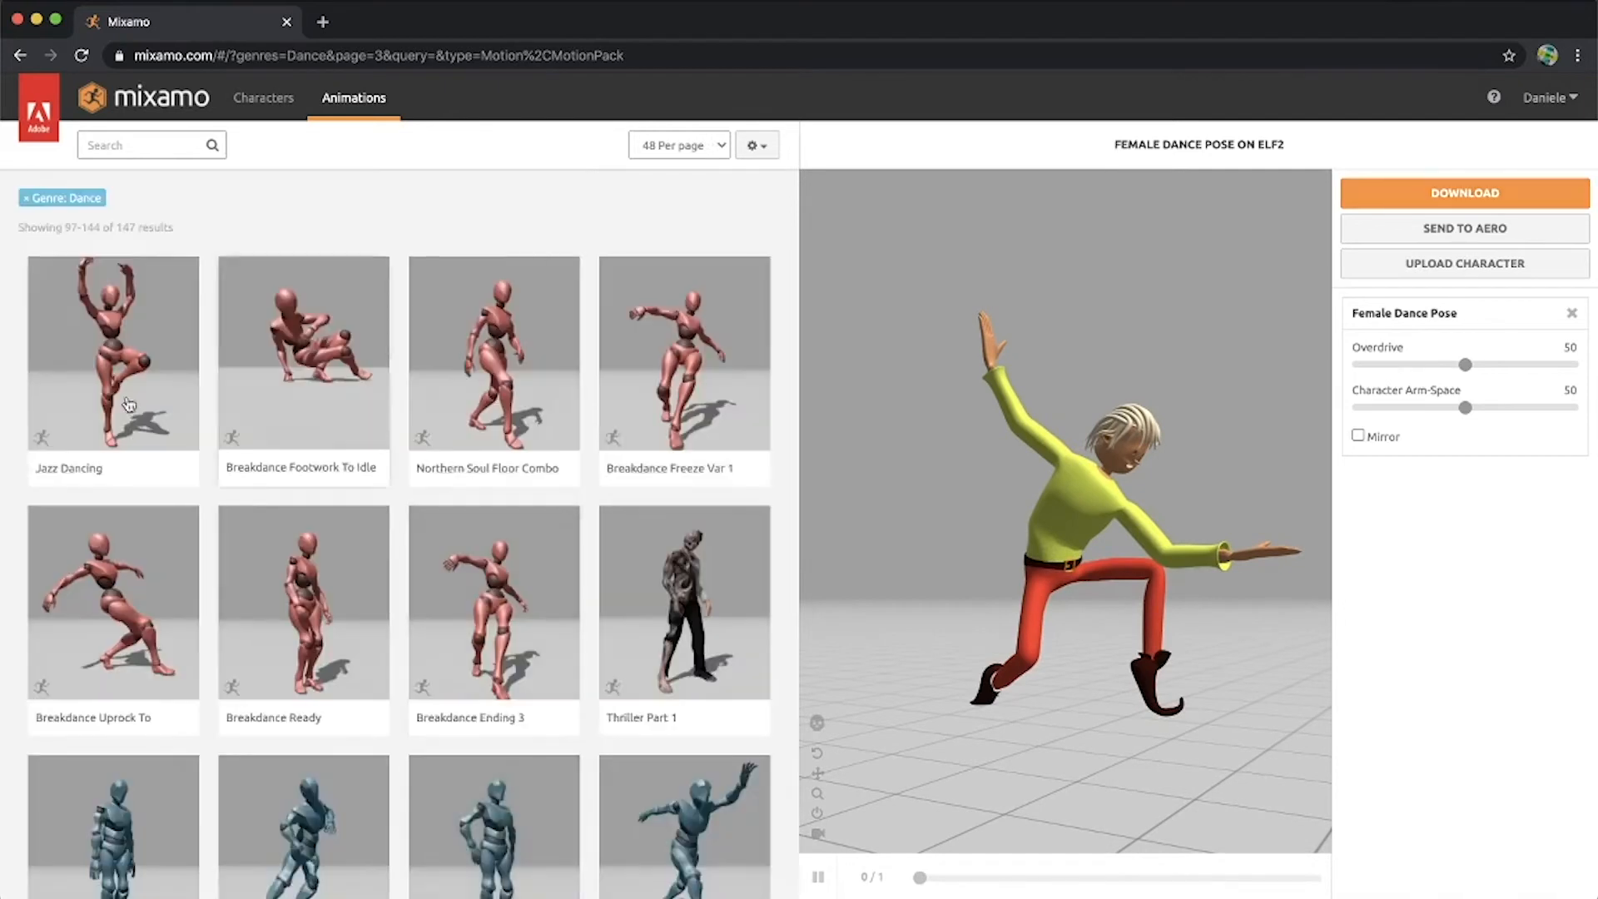
{"action": "left_click", "coordinate": [122, 385]}
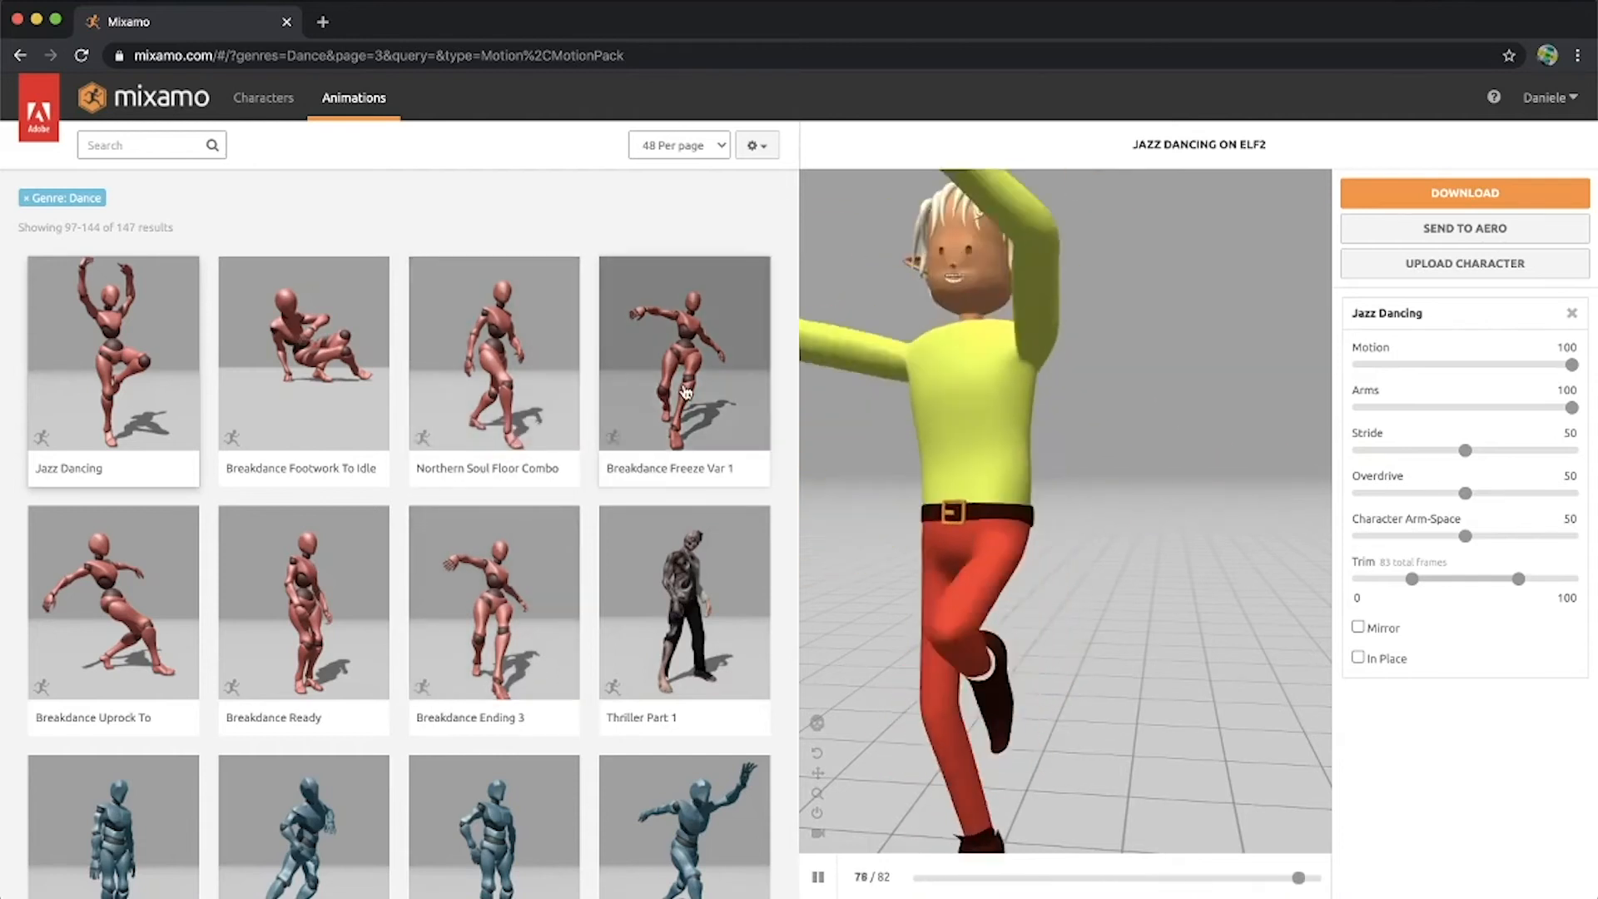
{"action": "left_click", "coordinate": [686, 391]}
Apply Swing Dancing to the elf, check its motion, and download it as FBX with skin at 24 frames per second without keyframe reduction.
{"action": "scroll", "coordinate": [676, 642], "scroll_direction": "down", "scroll_amount": 1}
{"action": "scroll", "coordinate": [676, 642], "scroll_direction": "down", "scroll_amount": 5}
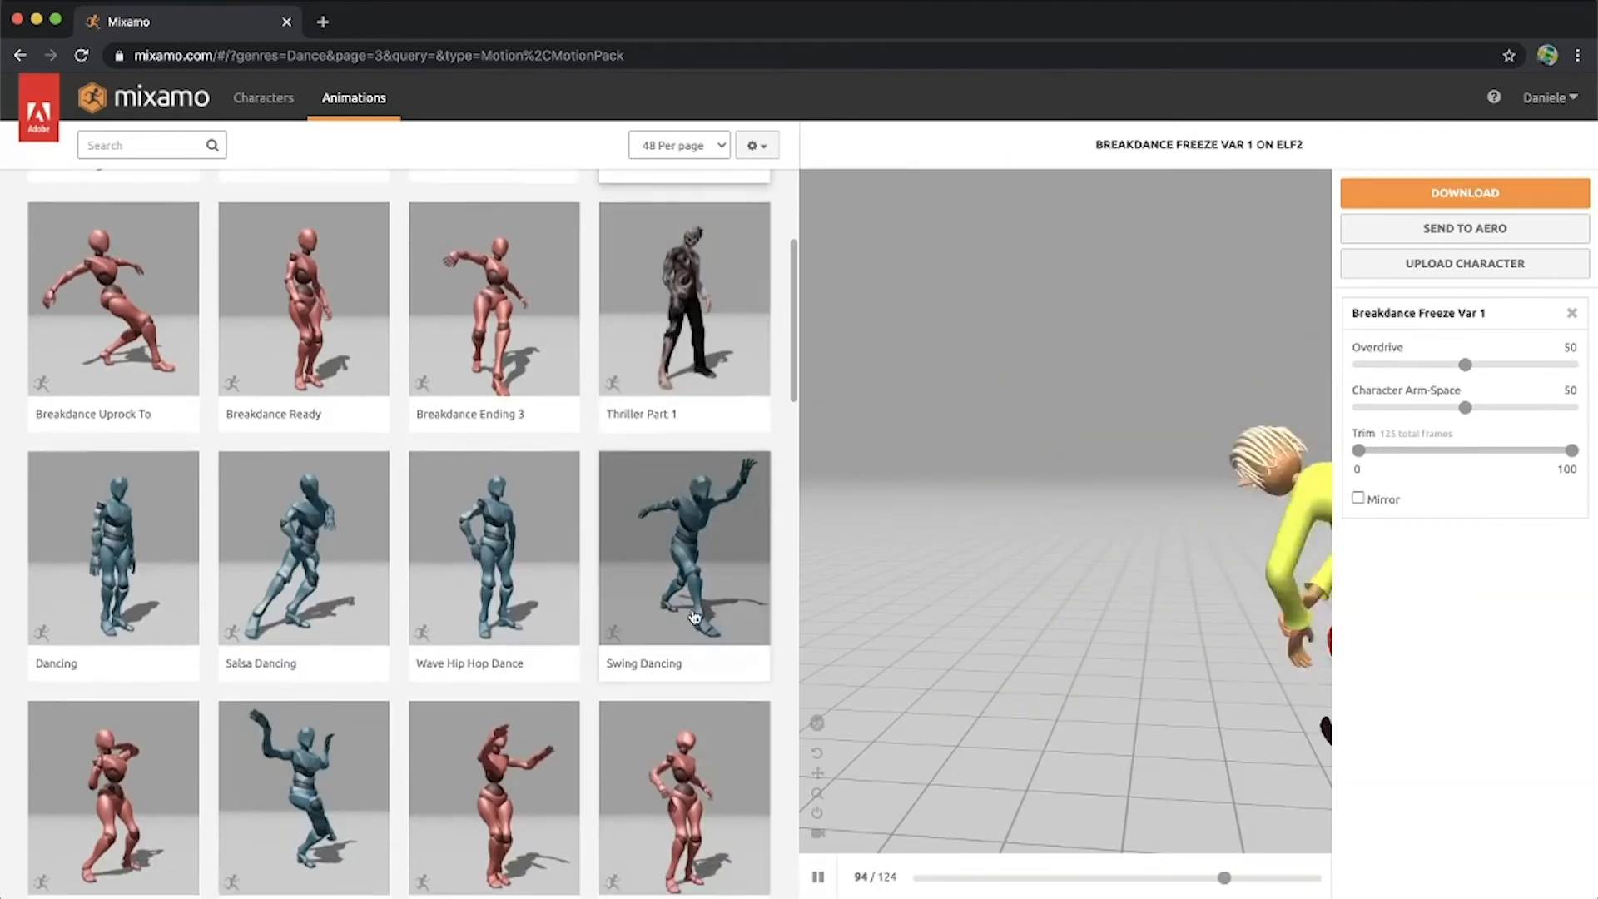
{"action": "left_click", "coordinate": [676, 480]}
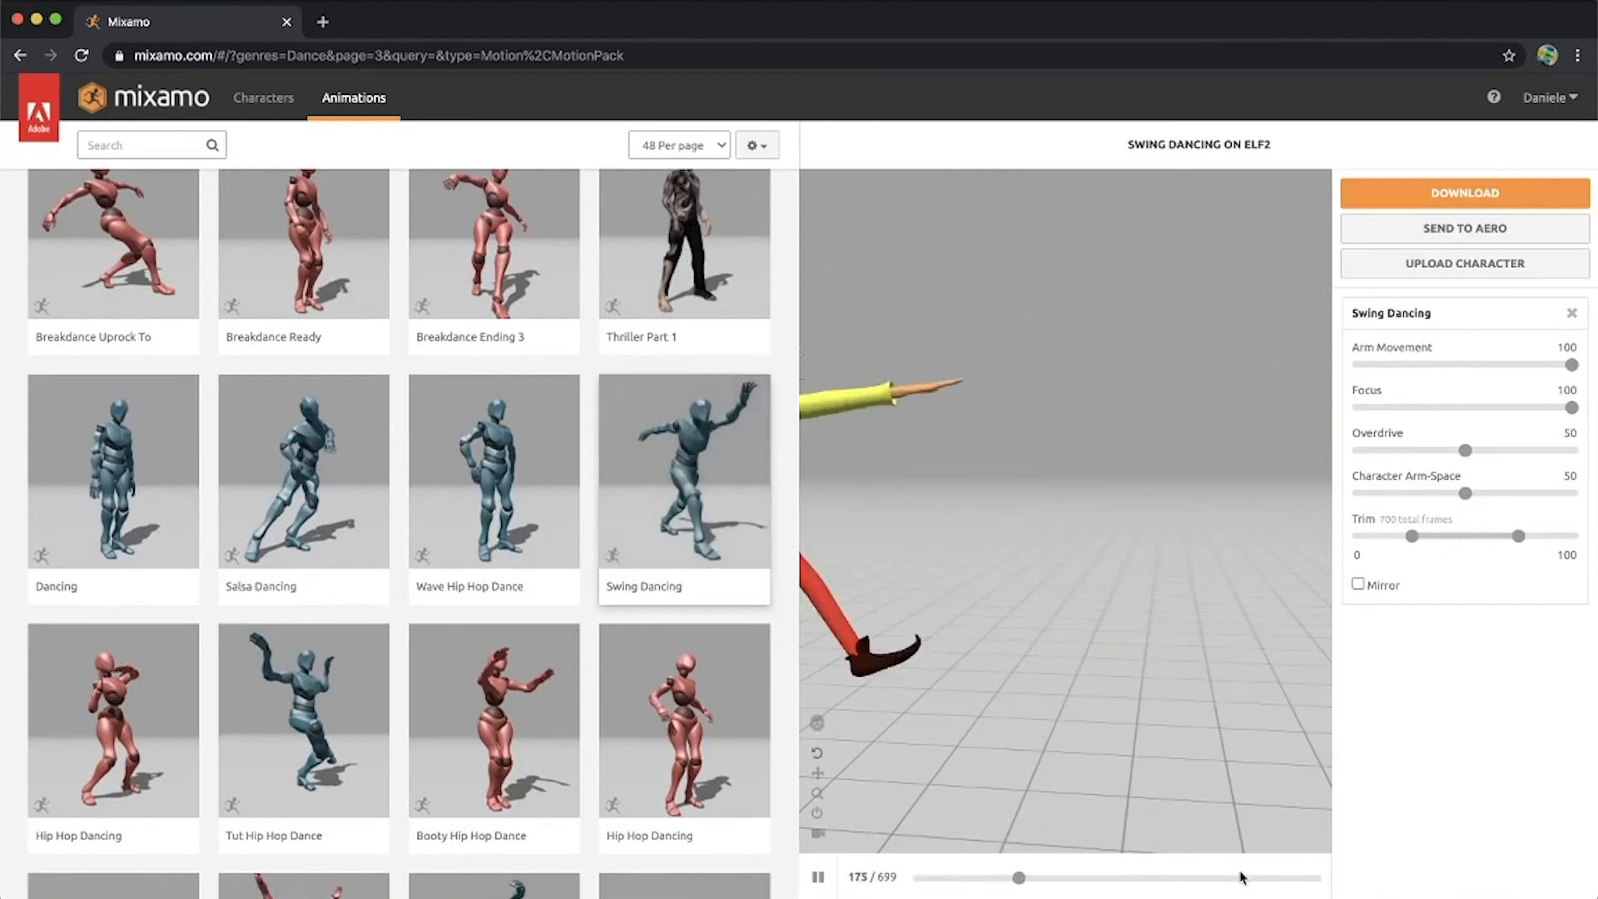
{"action": "left_click", "coordinate": [1279, 879]}
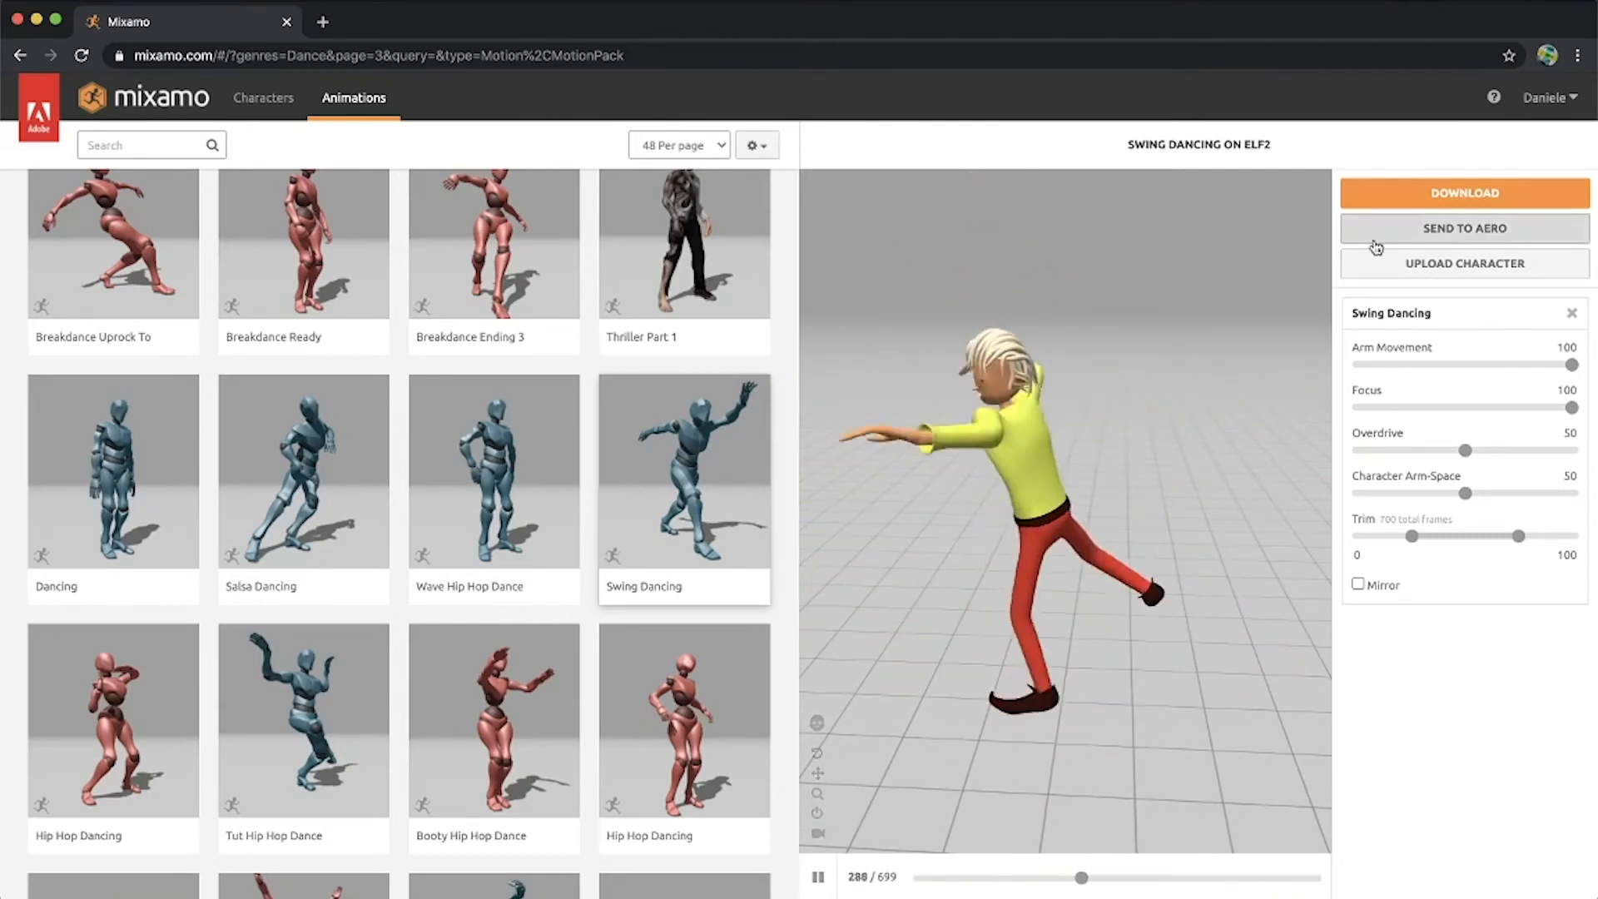
{"action": "left_click", "coordinate": [1477, 194]}
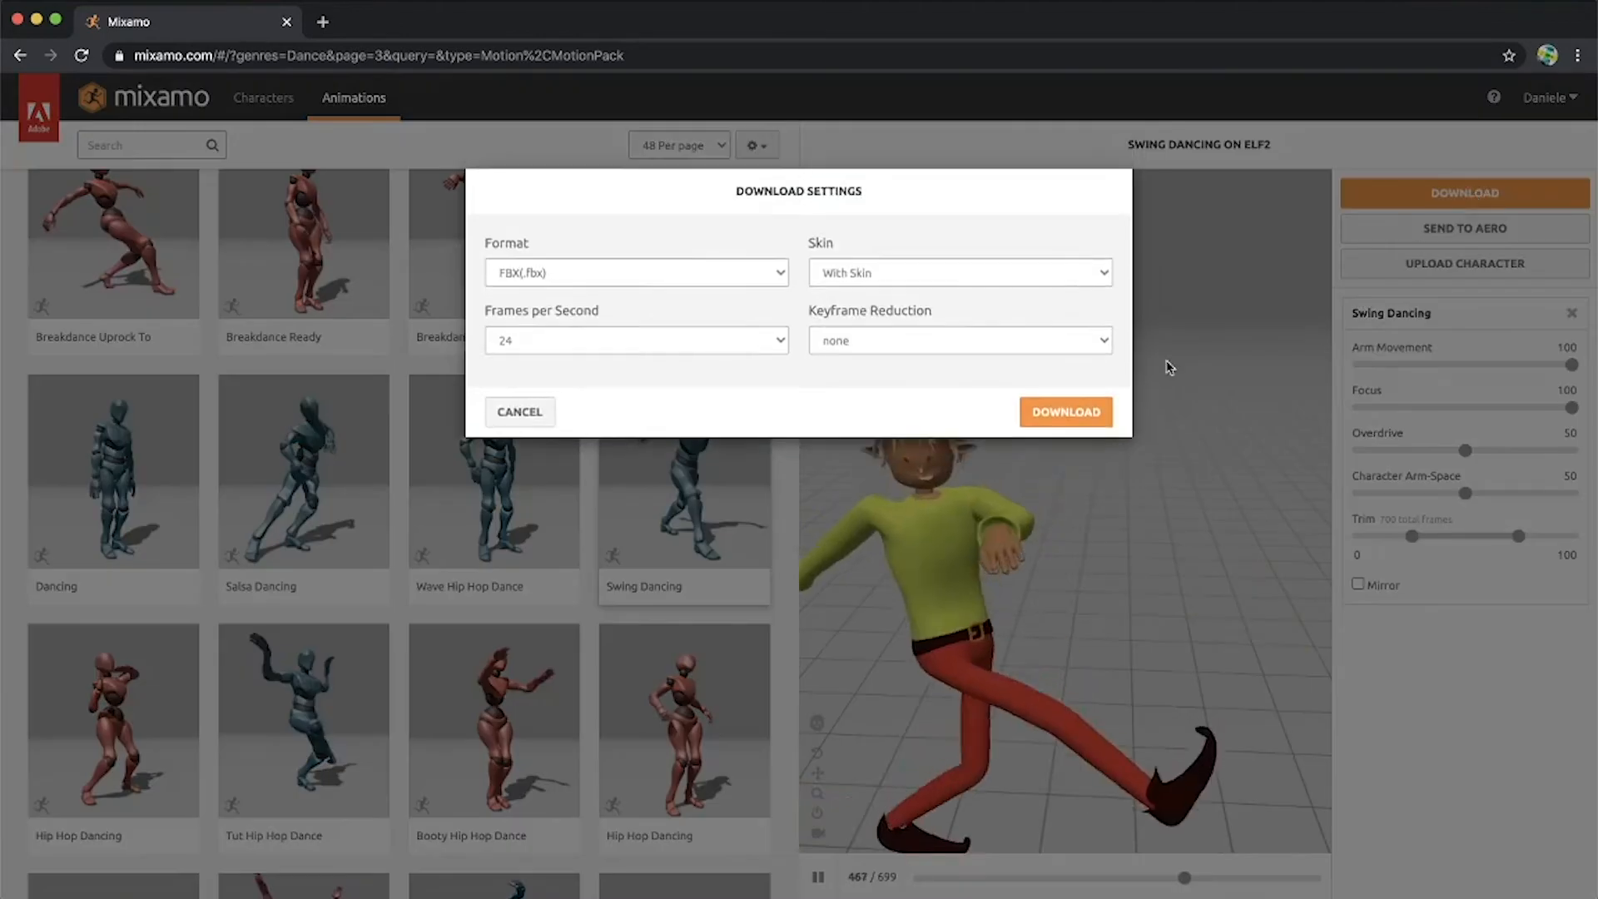
{"action": "left_click", "coordinate": [1066, 411]}
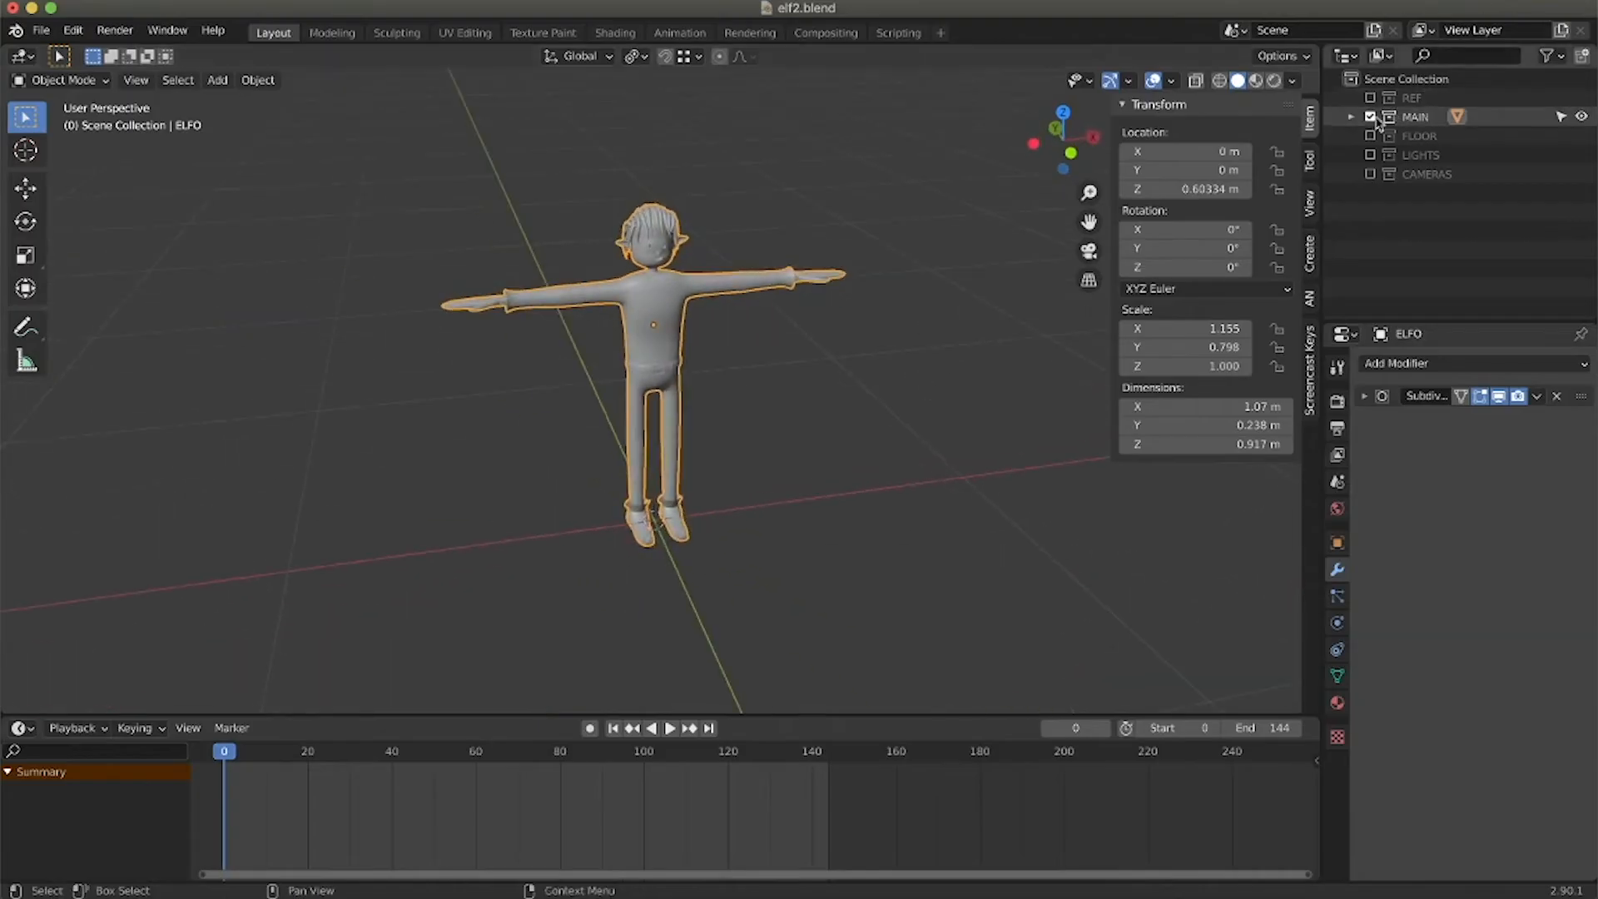
In Blender's elf2.blend, exclude the MAIN collection and create a new collection named DANCER.
{"action": "left_click", "coordinate": [1373, 117]}
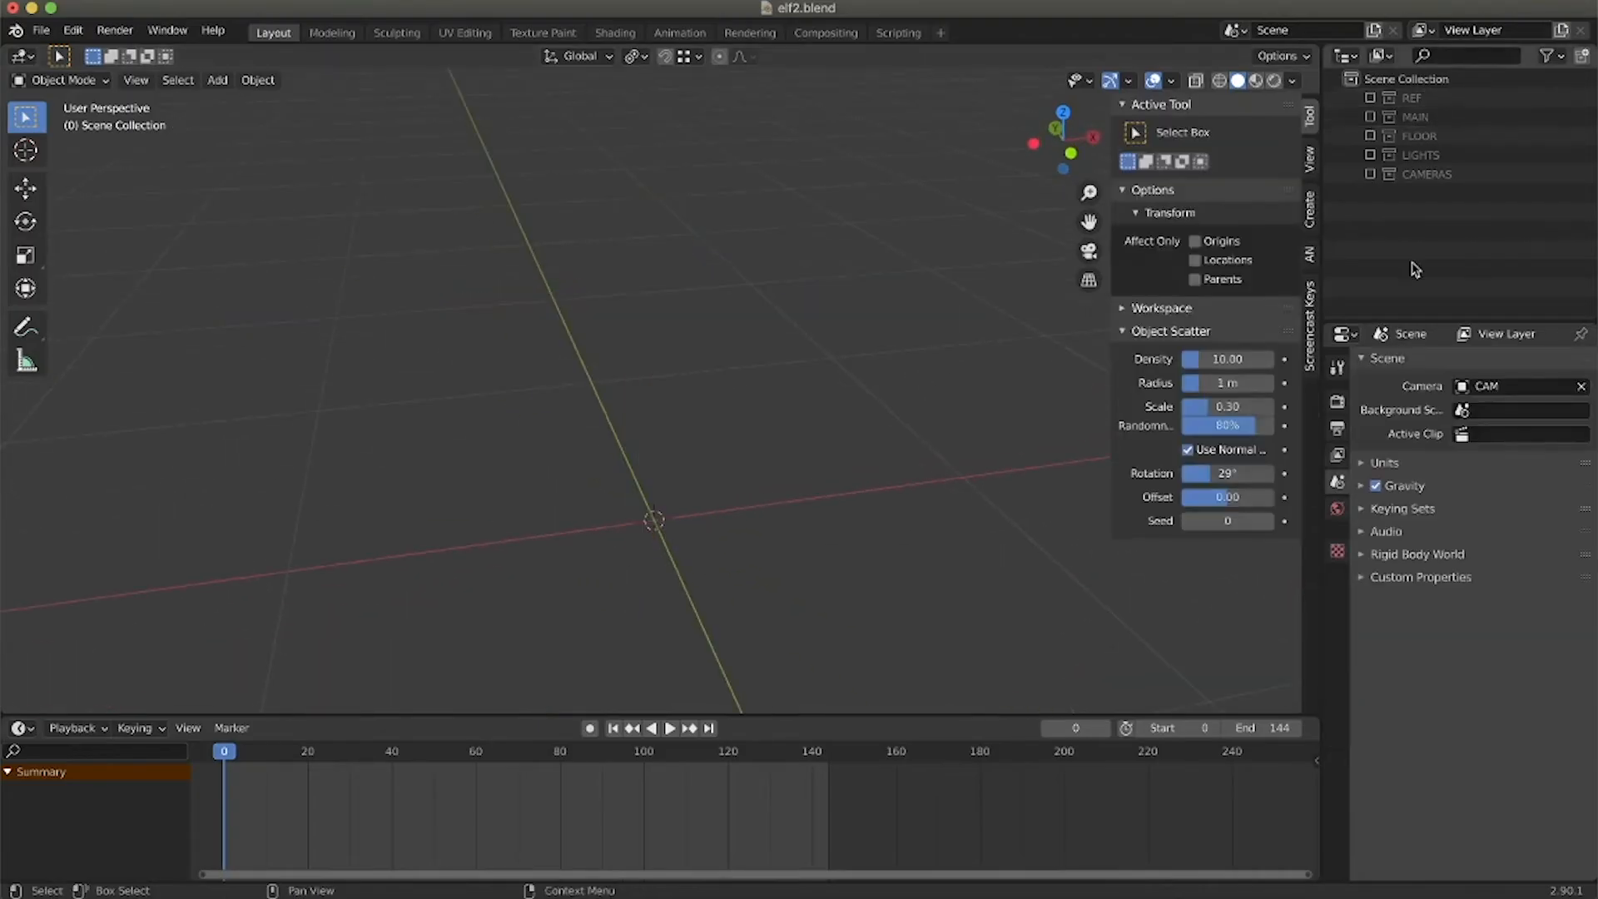
{"action": "right_click", "coordinate": [1411, 267]}
{"action": "left_click", "coordinate": [1411, 267]}
{"action": "double_click", "coordinate": [1432, 196]}
{"action": "type", "text": "DA"}
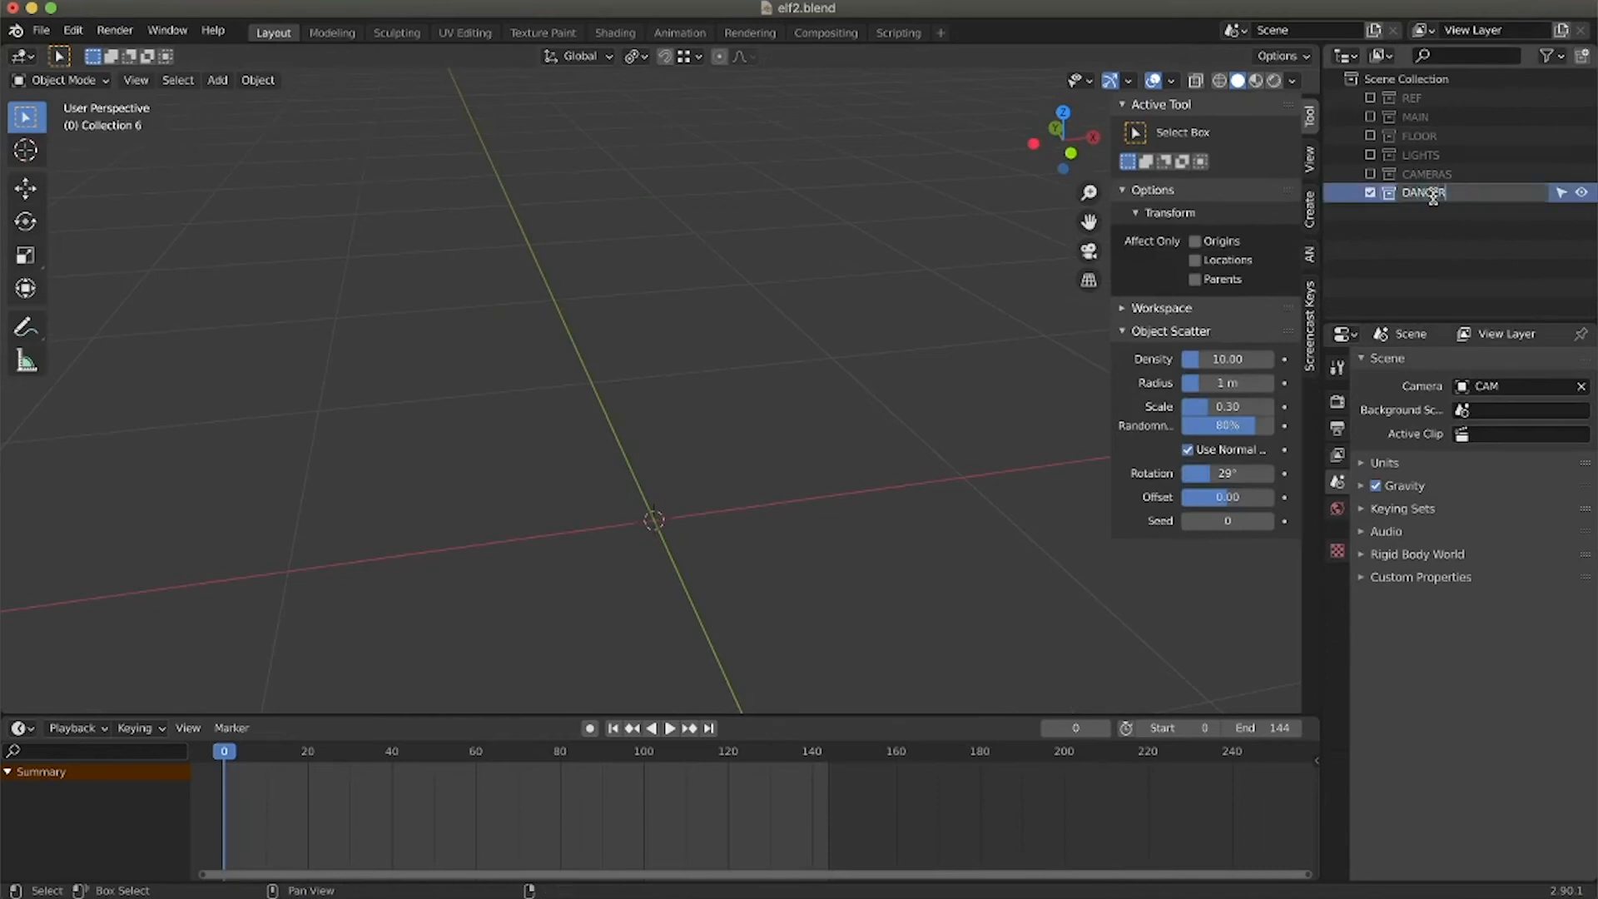
{"action": "type", "text": "NCER"}
{"action": "key", "text": "Return"}
Import Swing Dancing.fbx from the Downloads folder into the DANCER collection.
{"action": "left_click", "coordinate": [41, 30]}
{"action": "mouse_move", "coordinate": [130, 315]}
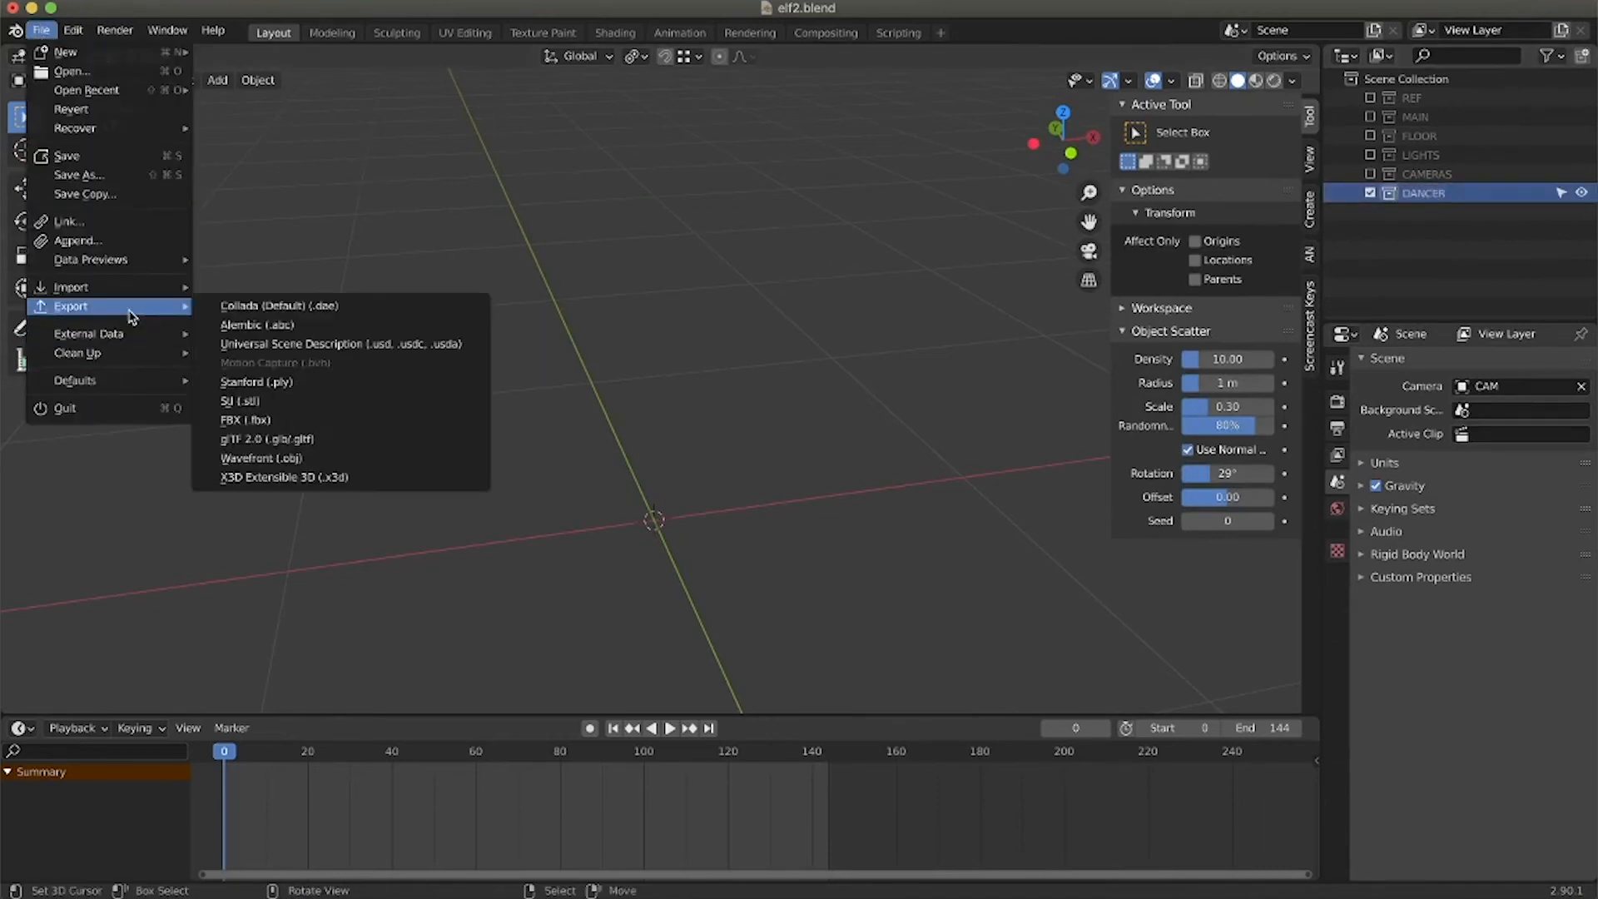
{"action": "left_click", "coordinate": [367, 421]}
{"action": "left_click", "coordinate": [762, 295]}
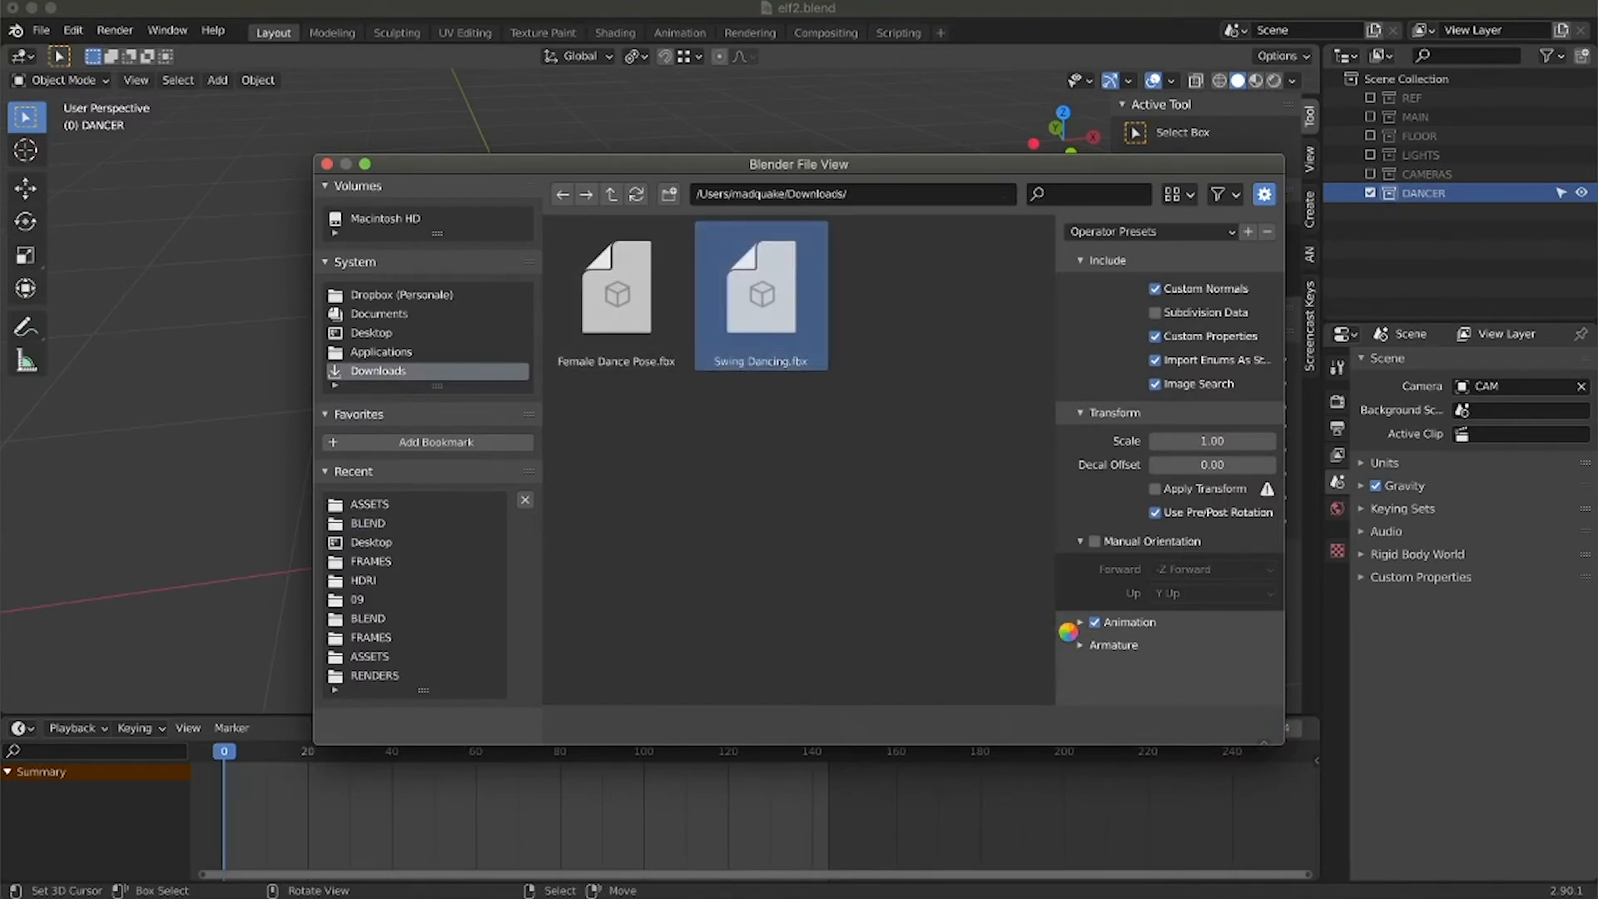
{"action": "key", "text": "Return"}
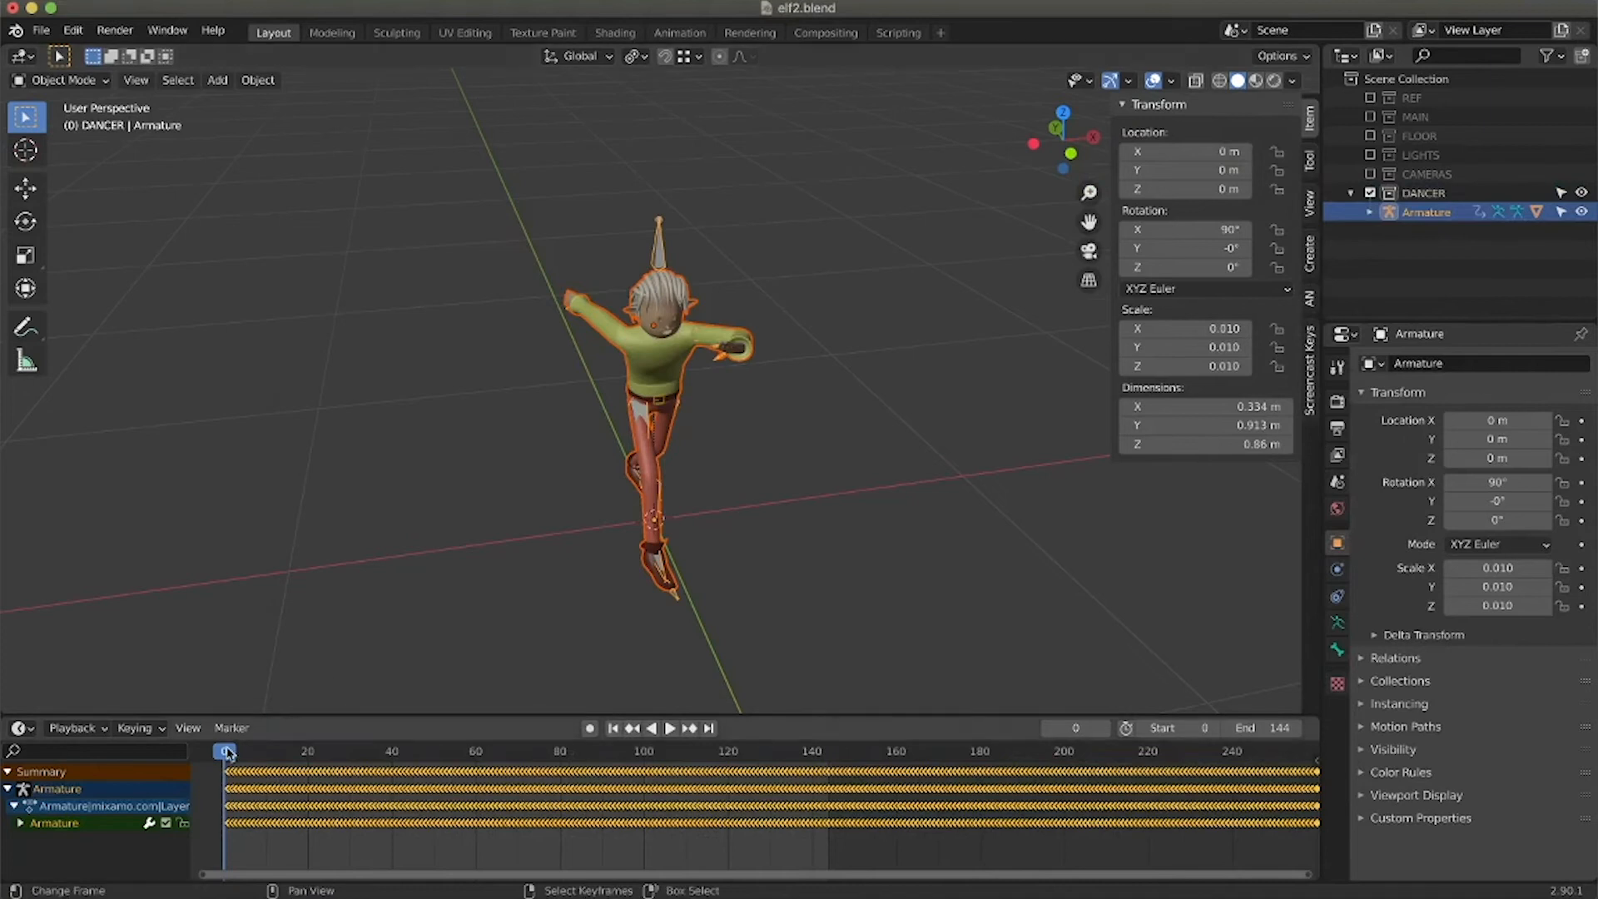
Play back the imported dance animation, stop it and enable the FLOOR collection.
{"action": "key", "text": "space"}
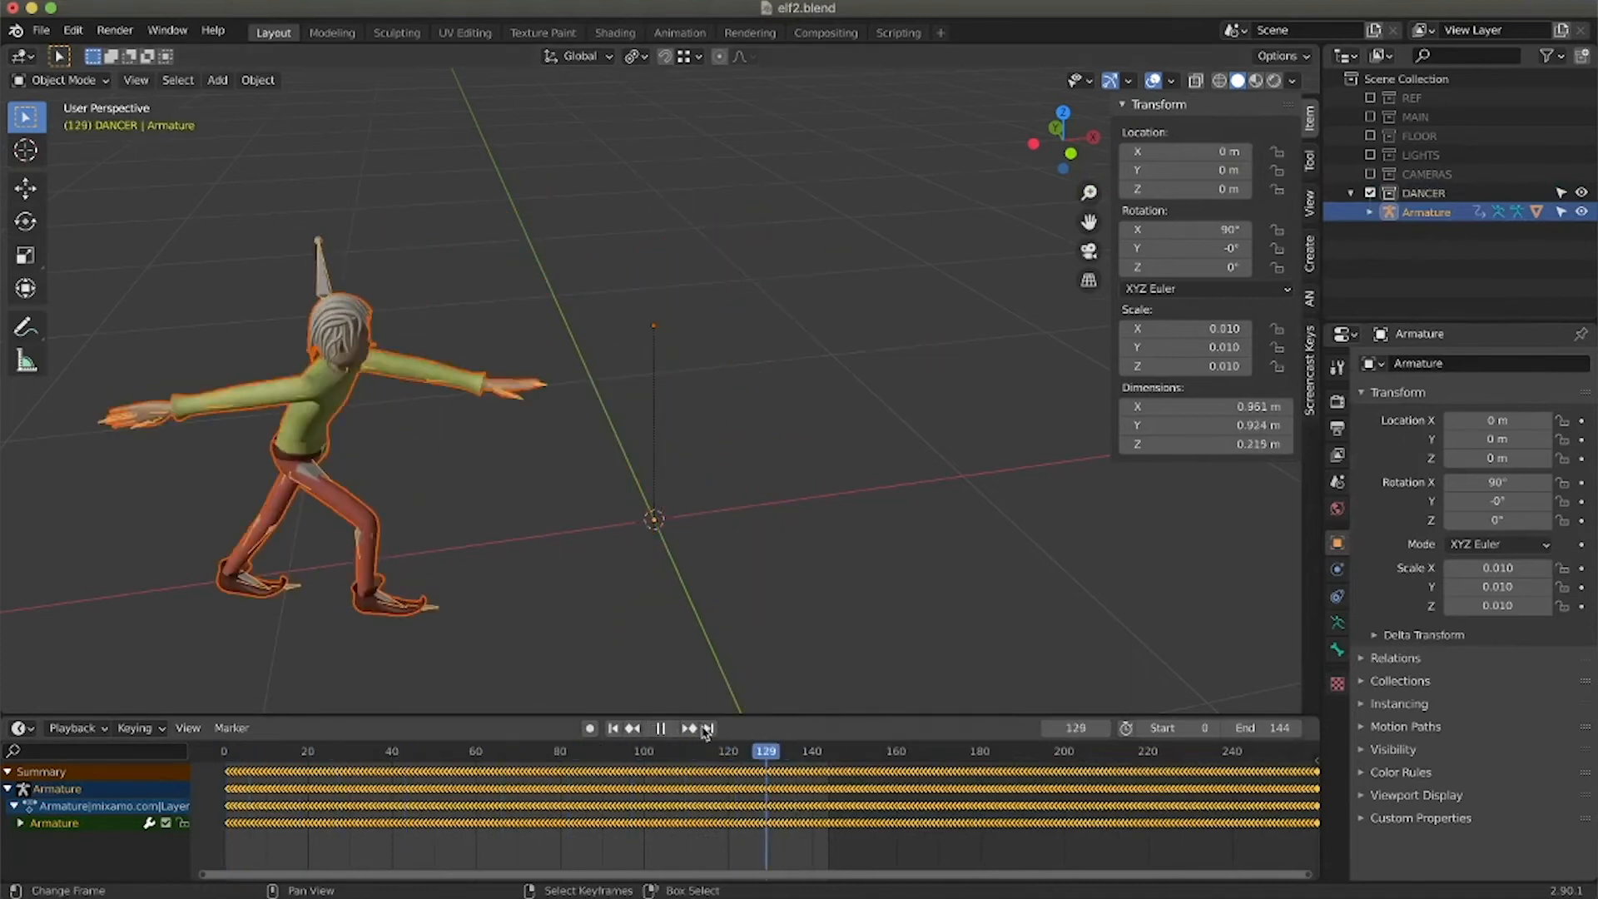
{"action": "key", "text": "space"}
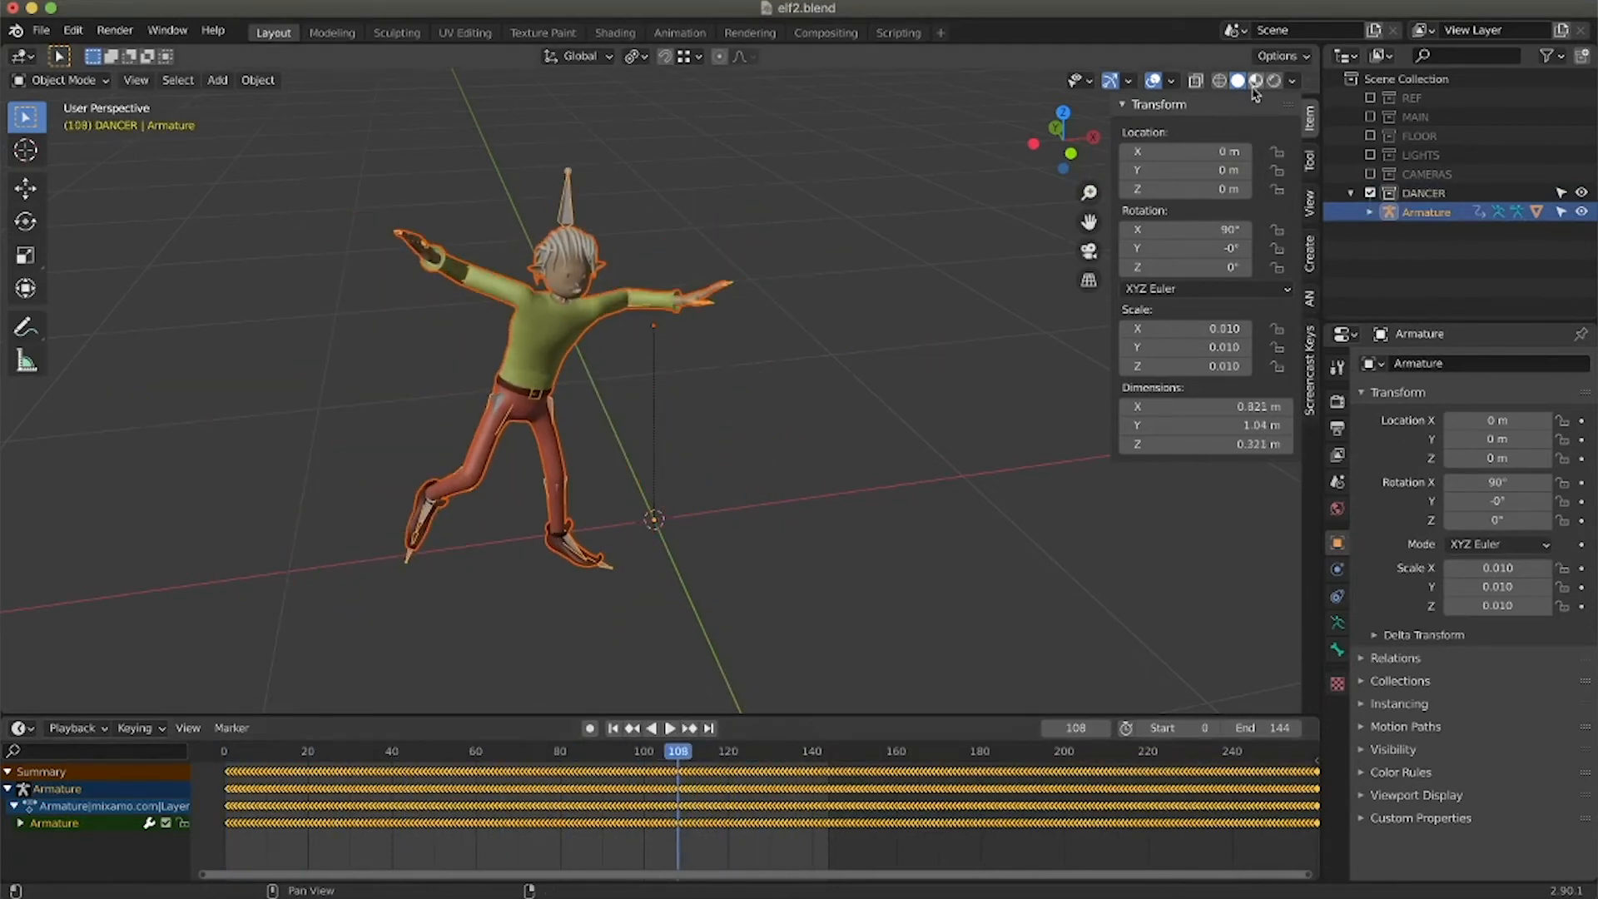
{"action": "left_click", "coordinate": [1369, 137]}
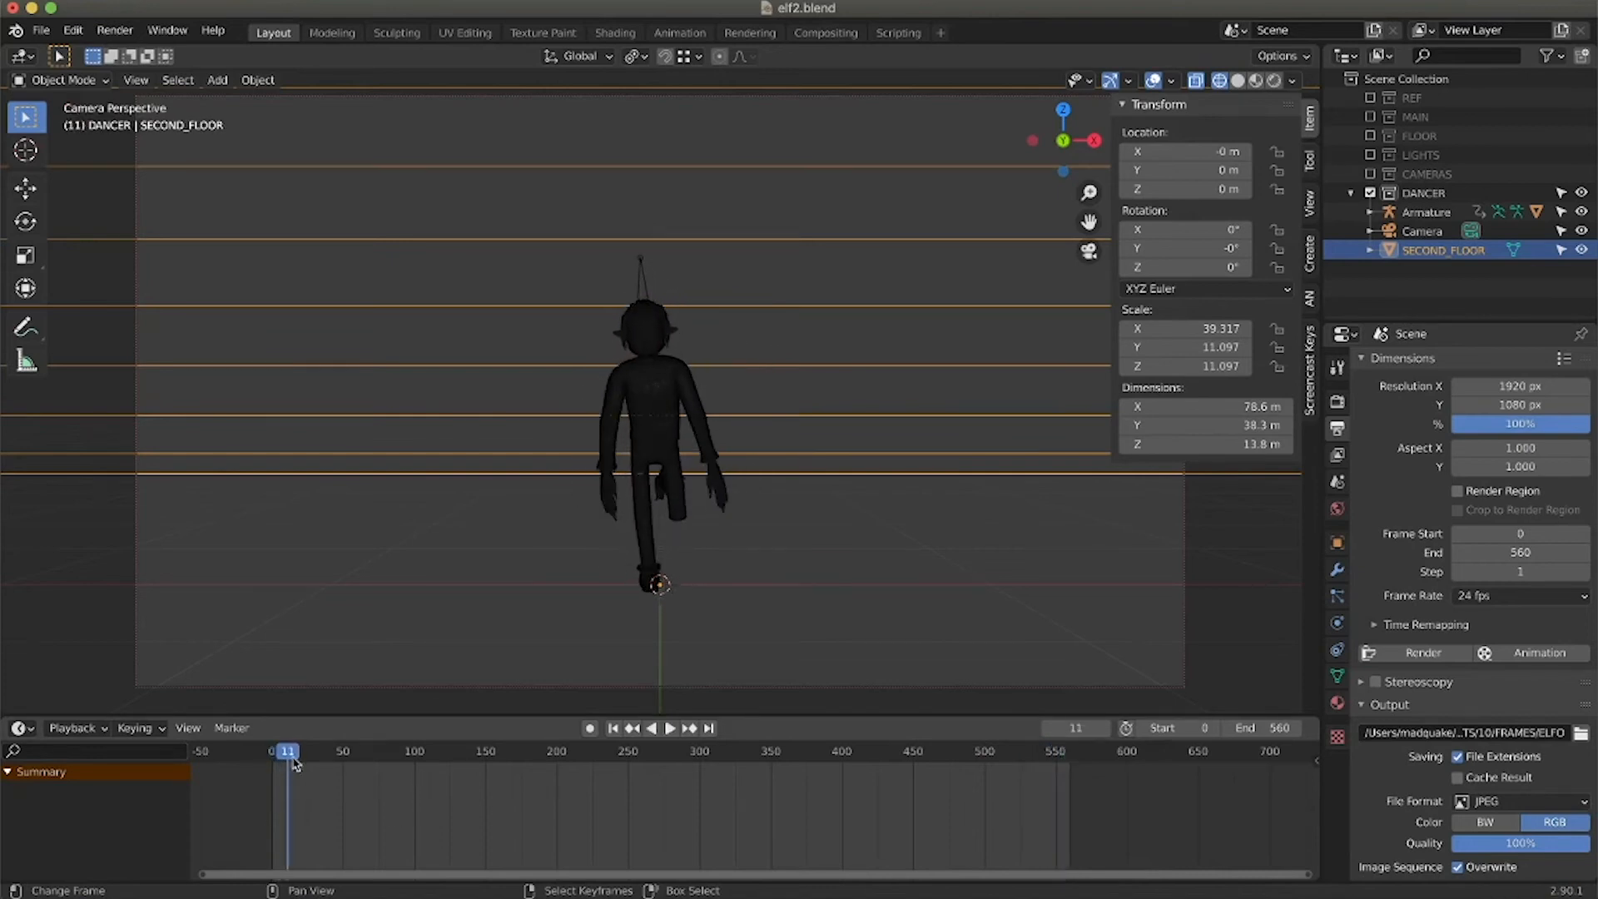
Preview the dancer scene in Rendered shading, return the viewport to Solid shading and save the file.
{"action": "left_click", "coordinate": [1237, 80]}
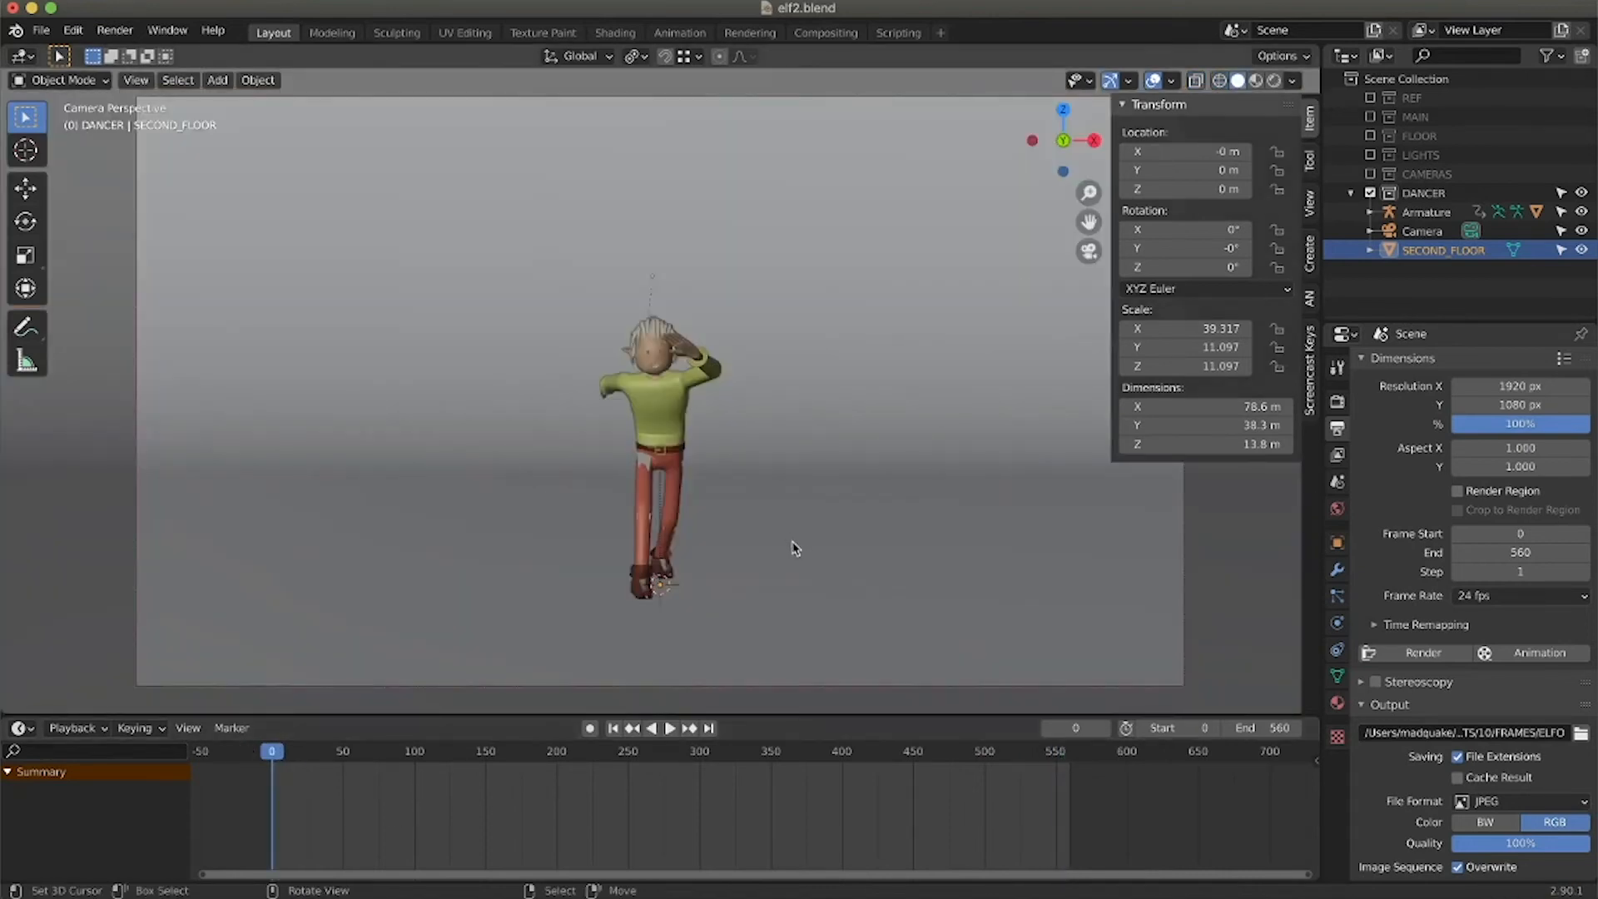
{"action": "left_click", "coordinate": [1274, 80]}
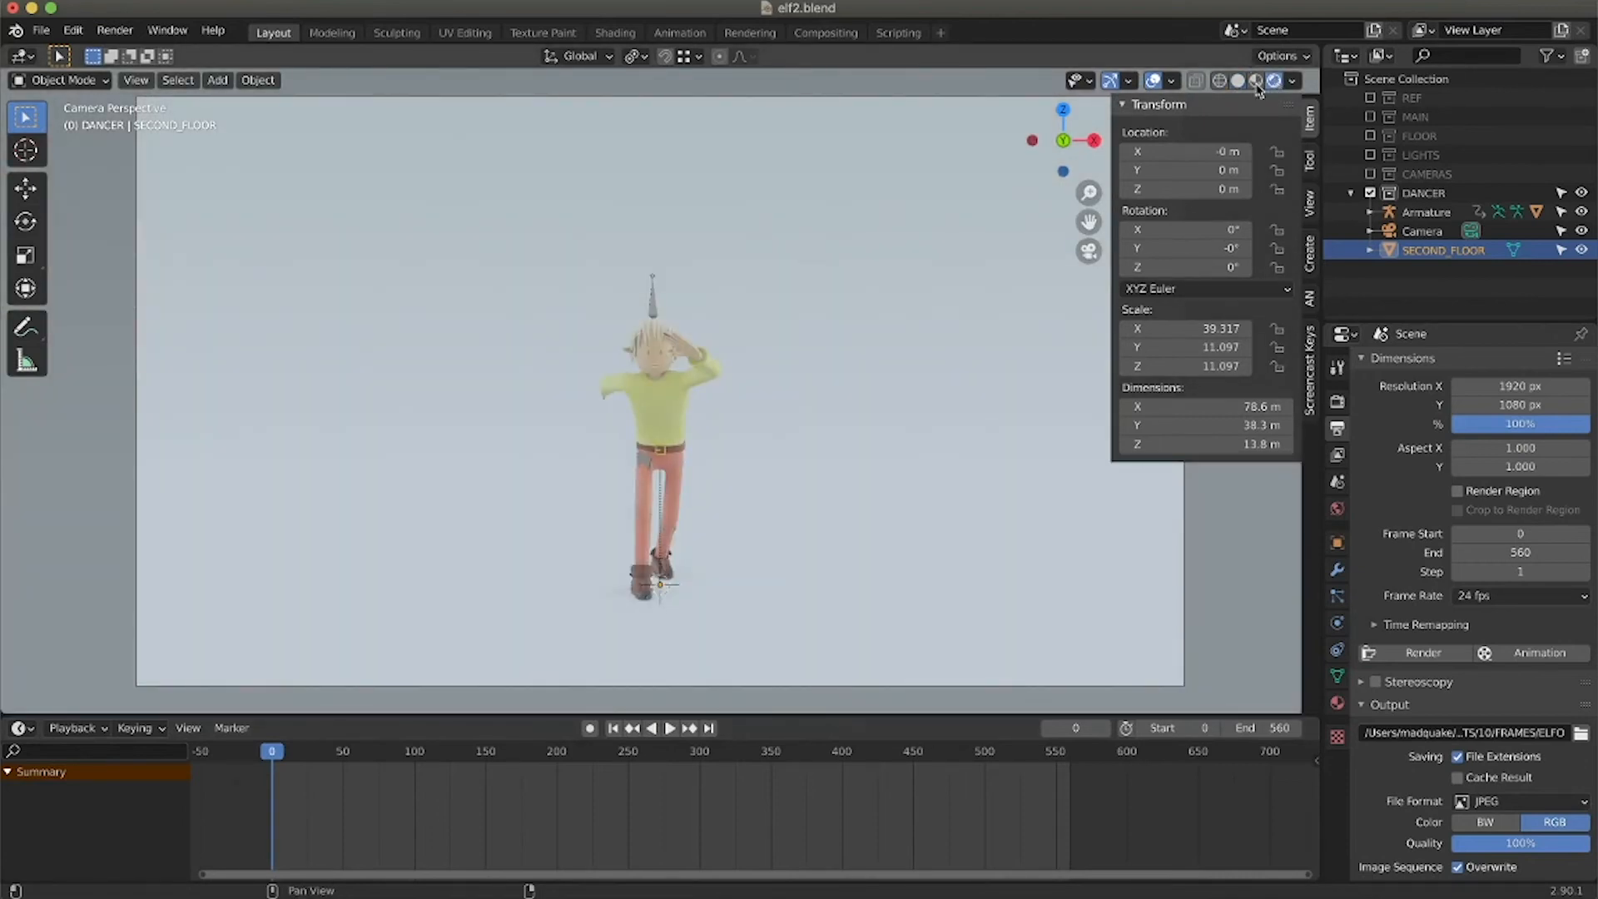
{"action": "left_click", "coordinate": [1237, 81]}
{"action": "key", "text": "super+s"}
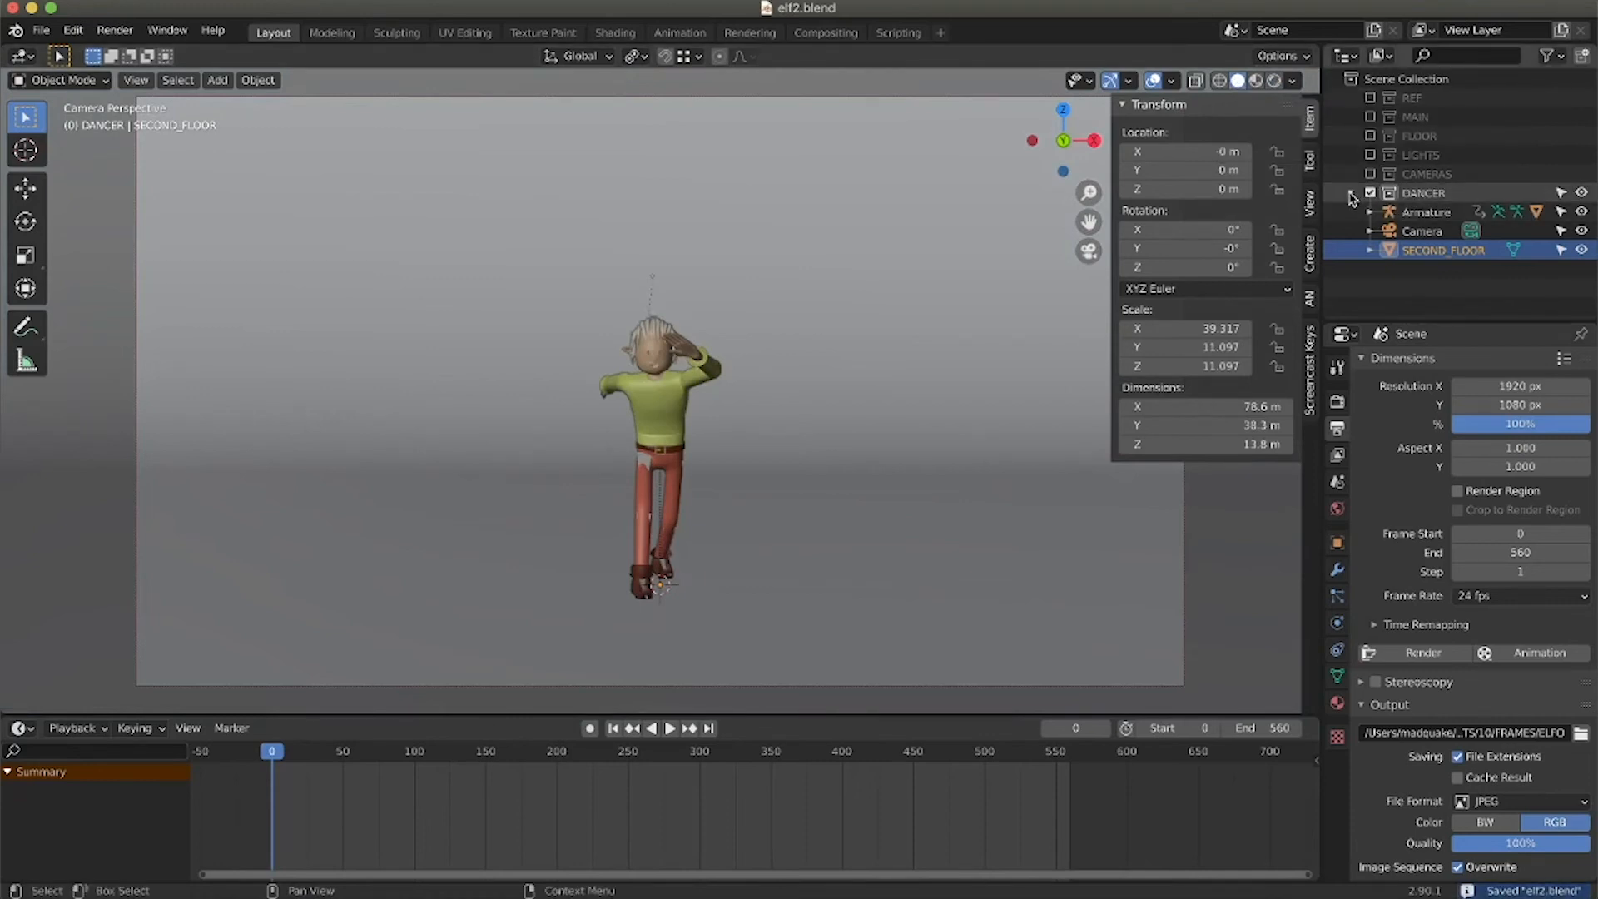
Rename the camera in the DANCER collection to CAM_FRONT and the armature to DANCER.
{"action": "double_click", "coordinate": [1423, 231]}
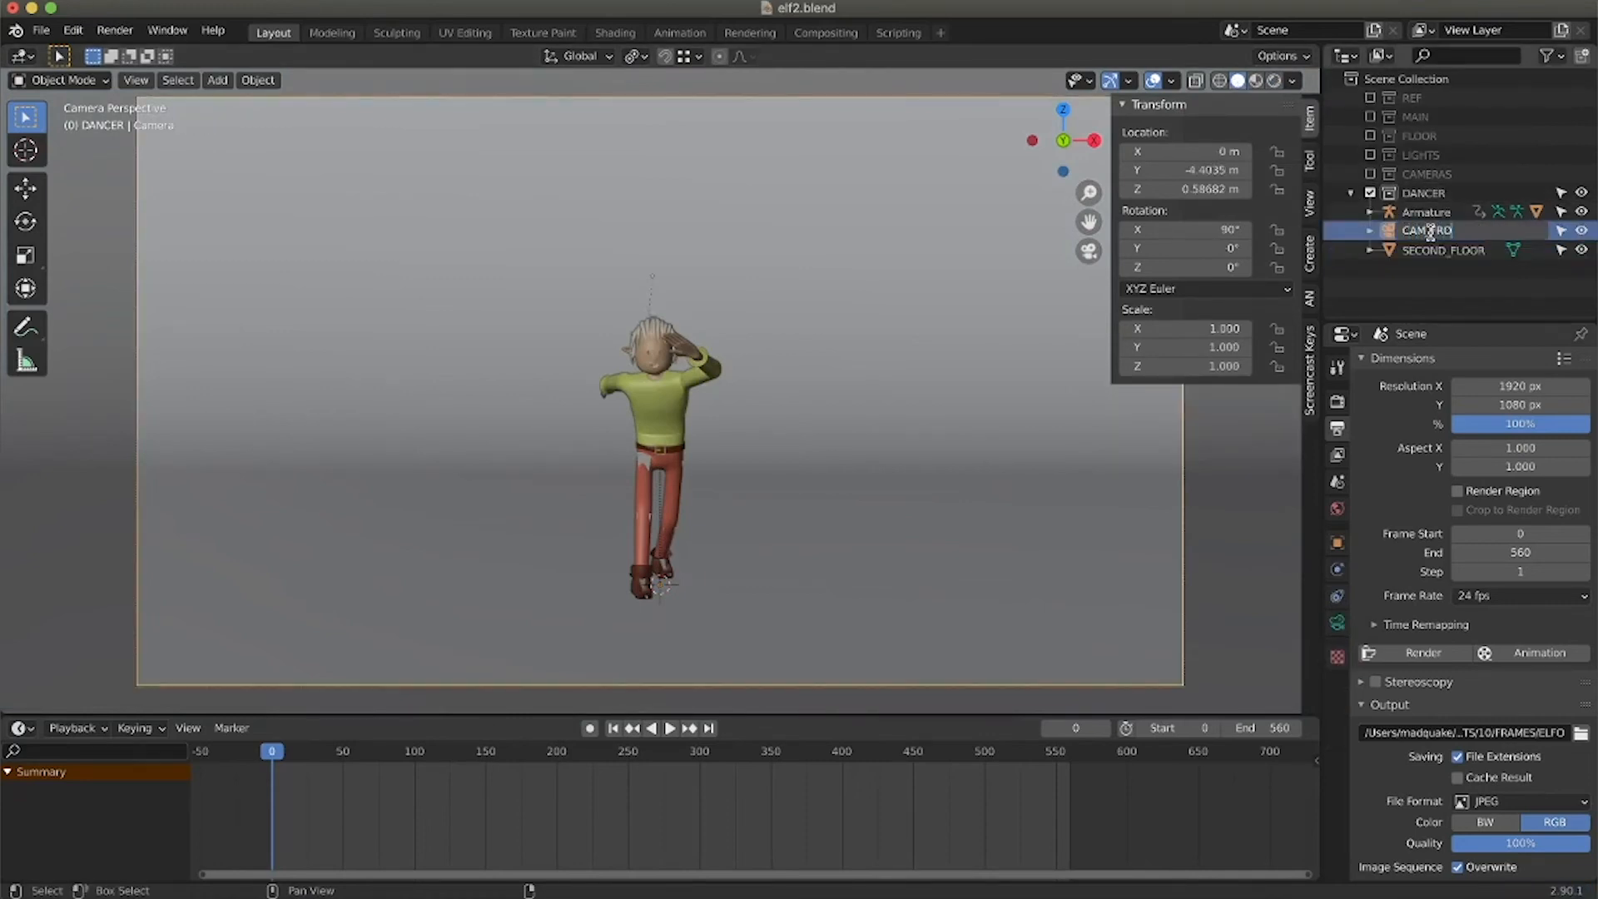
{"action": "key", "text": "Return"}
{"action": "double_click", "coordinate": [1431, 211]}
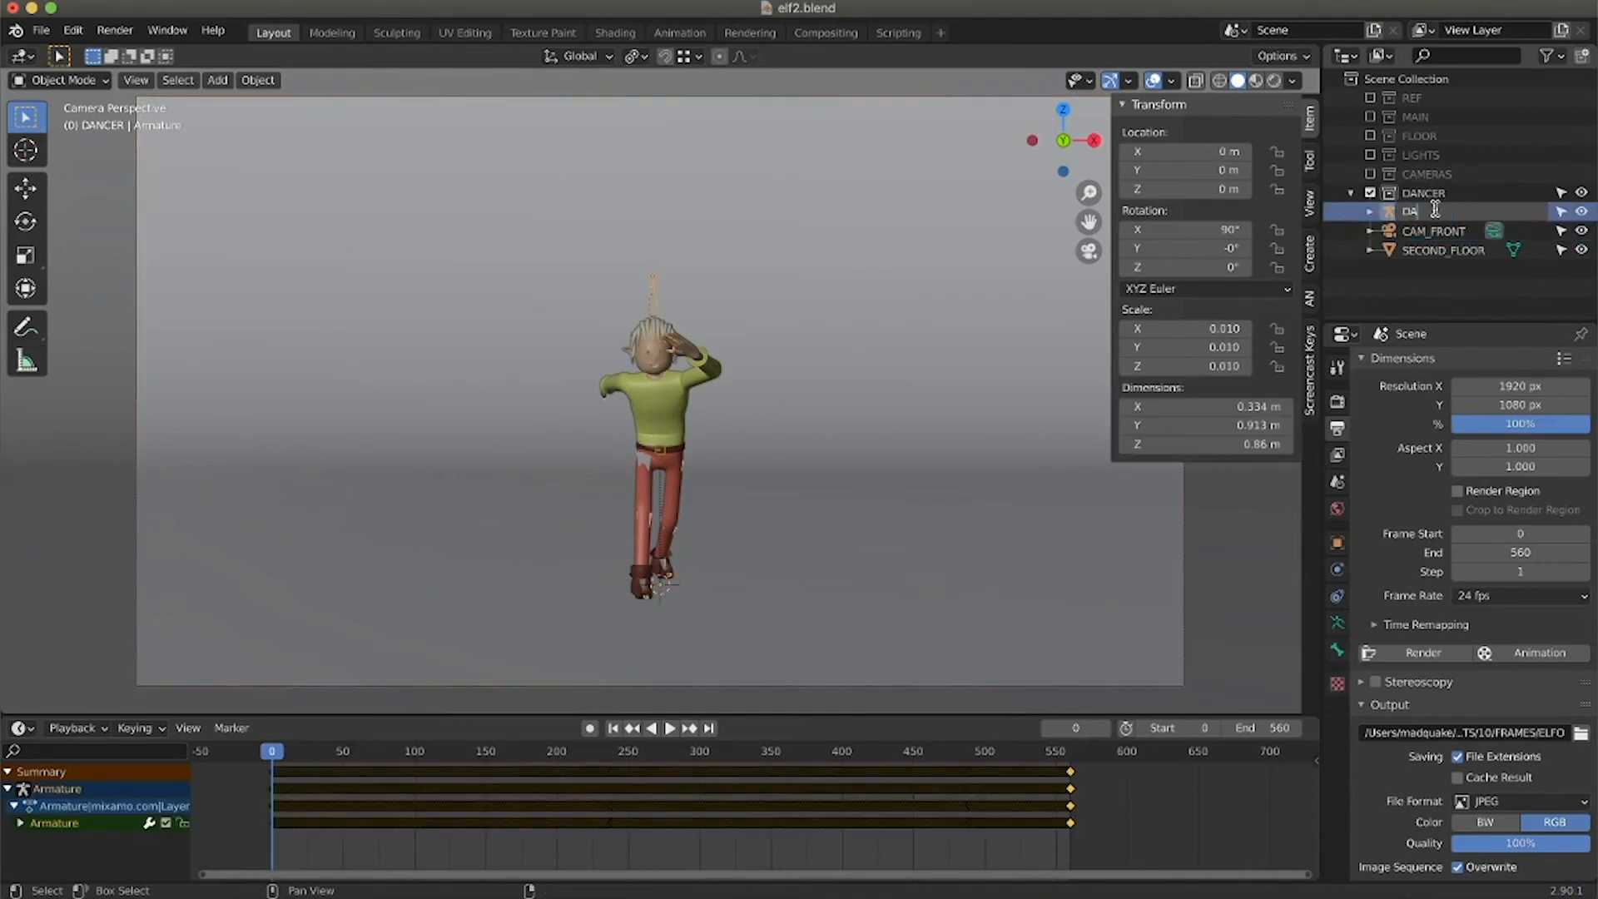
{"action": "key", "text": "Return"}
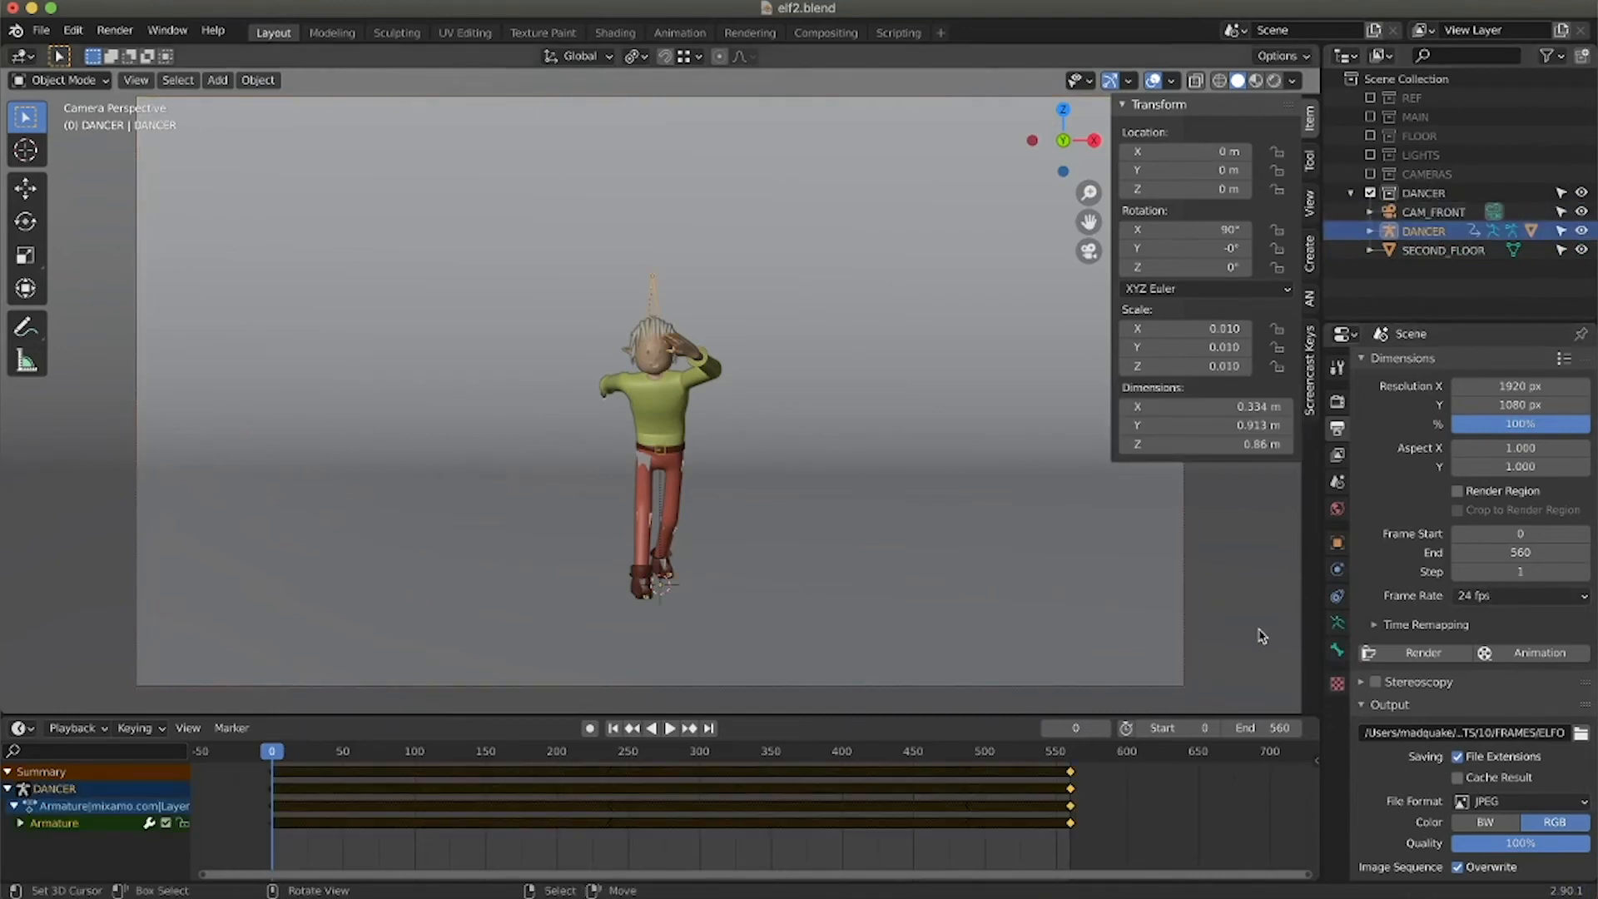
Create a FRAMES_02 folder beside FRAMES and set the render output there with the file name ELFO_DANCER.
{"action": "left_click", "coordinate": [1581, 732]}
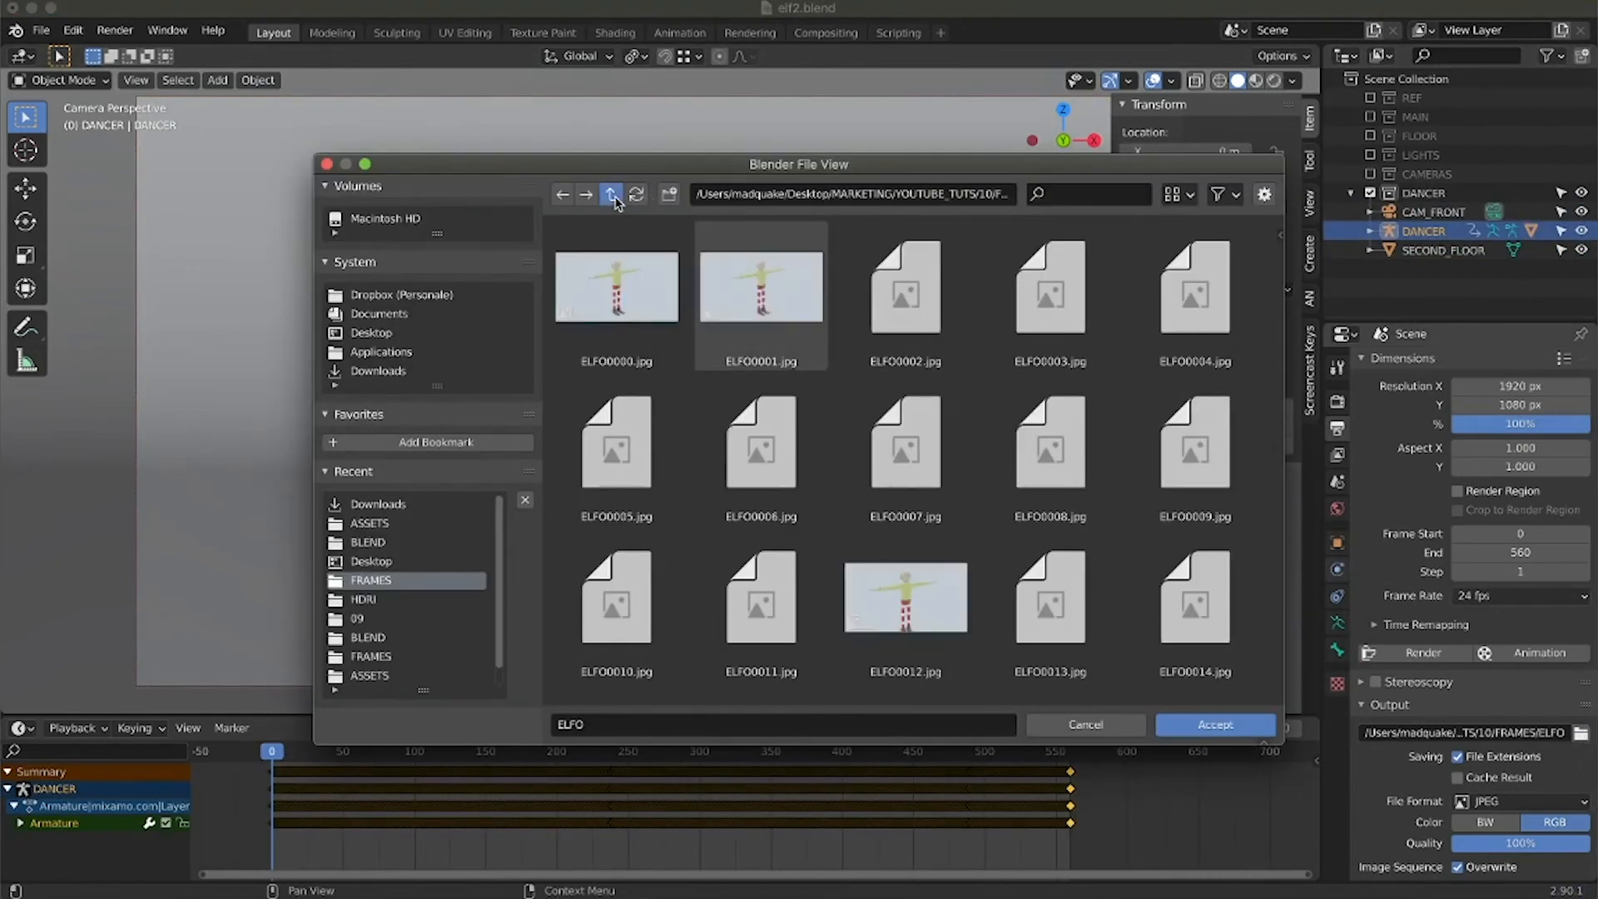
{"action": "key", "text": "BackSpace"}
{"action": "left_click", "coordinate": [668, 194]}
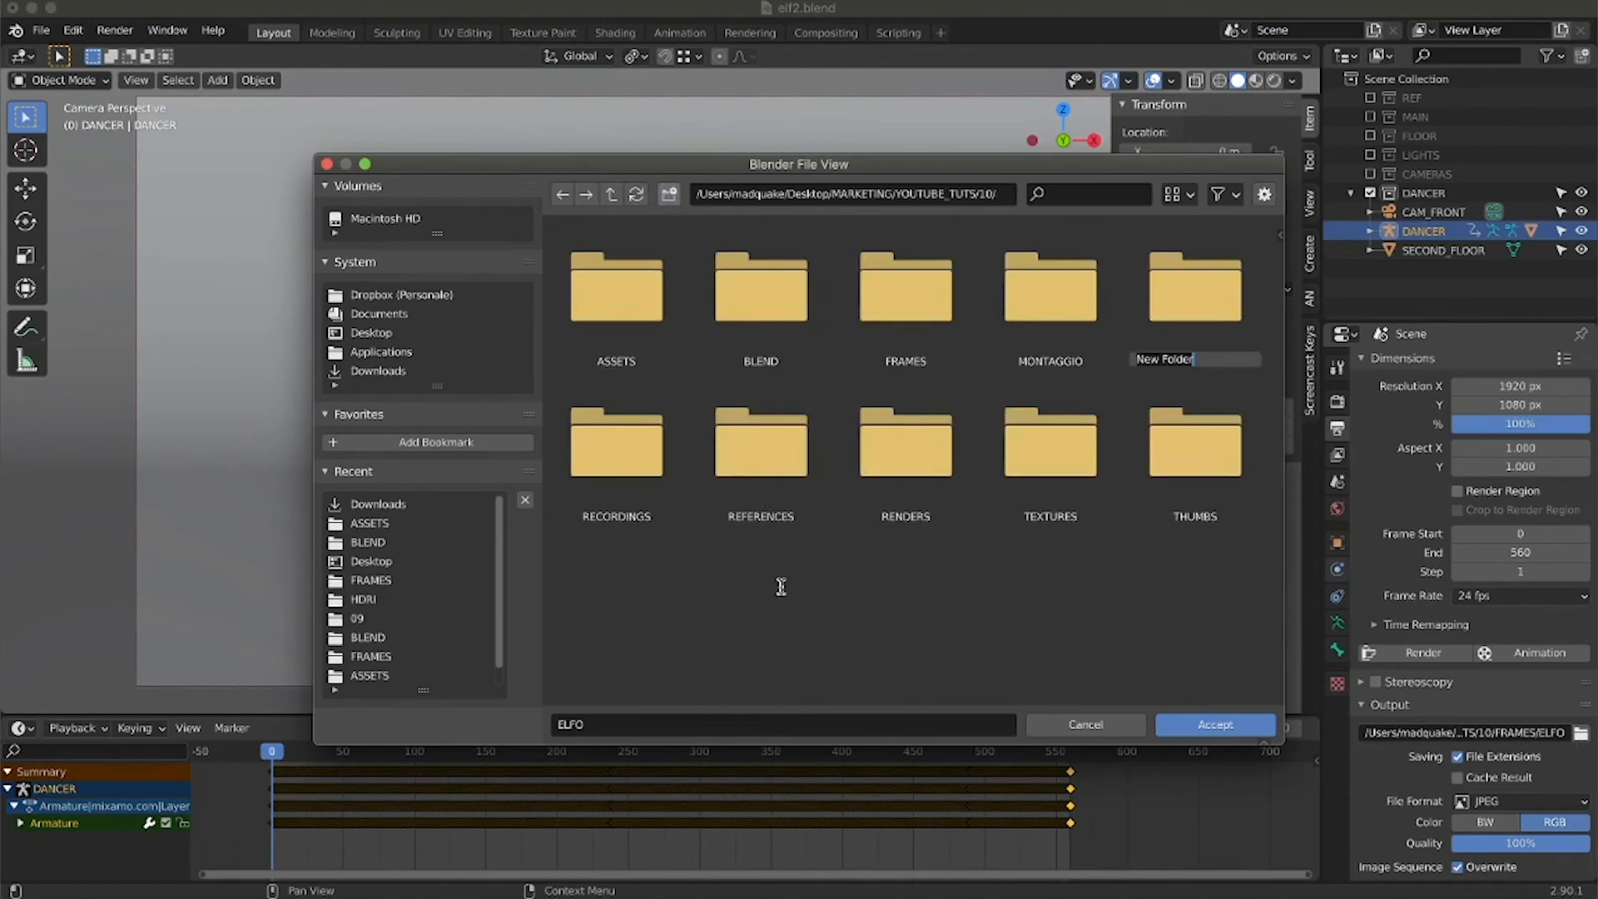
{"action": "key", "text": "Return"}
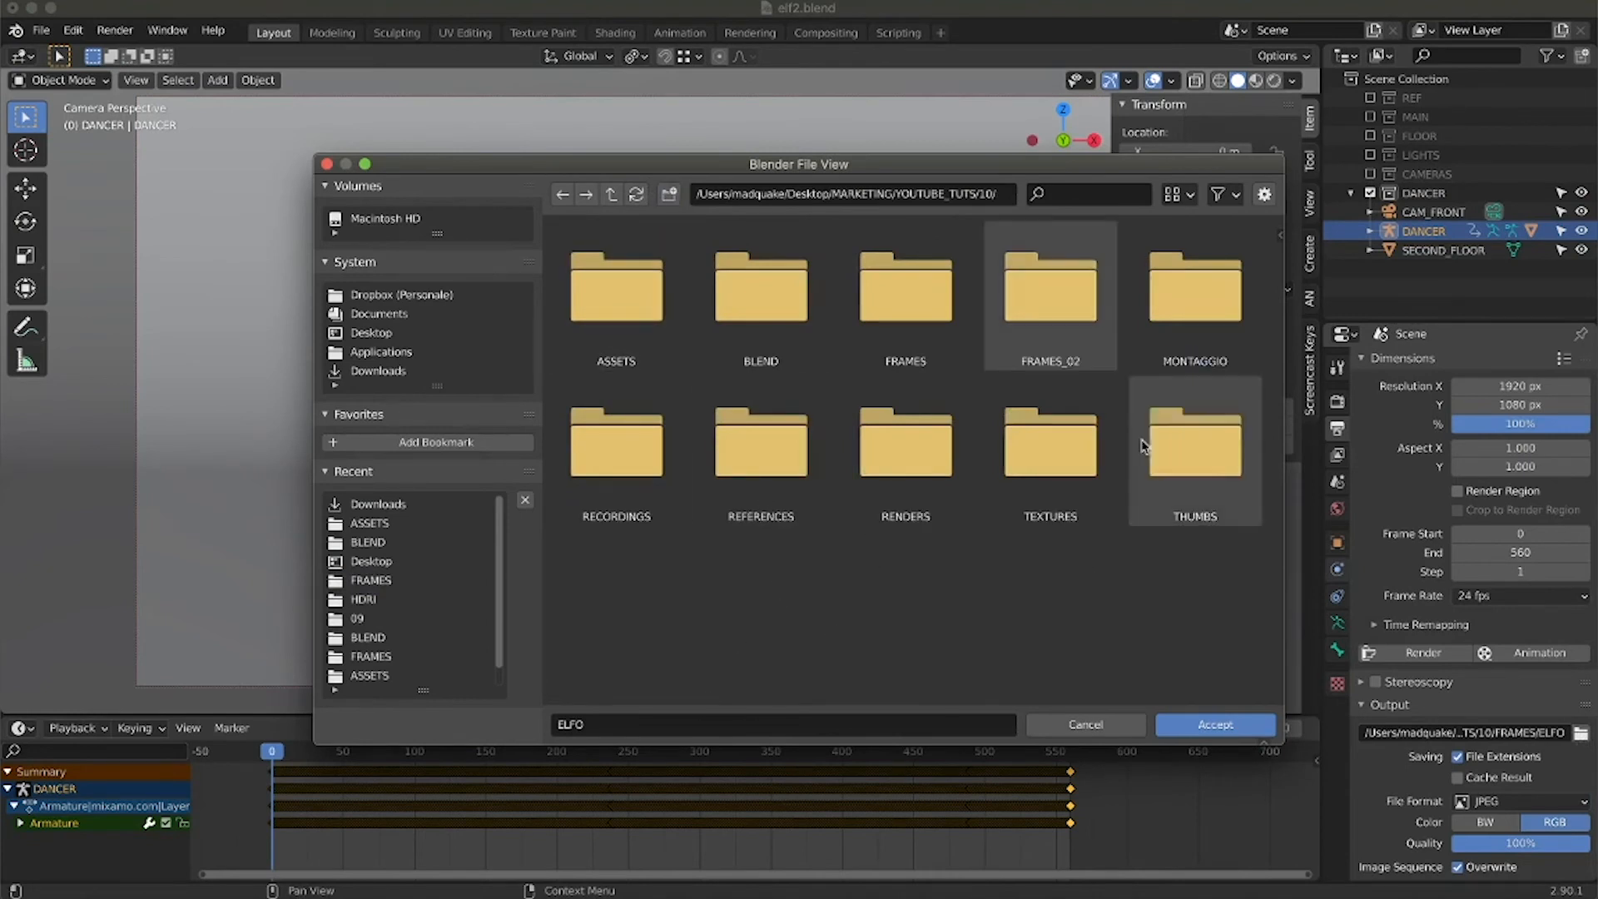
{"action": "double_click", "coordinate": [1073, 320]}
{"action": "left_click", "coordinate": [665, 725]}
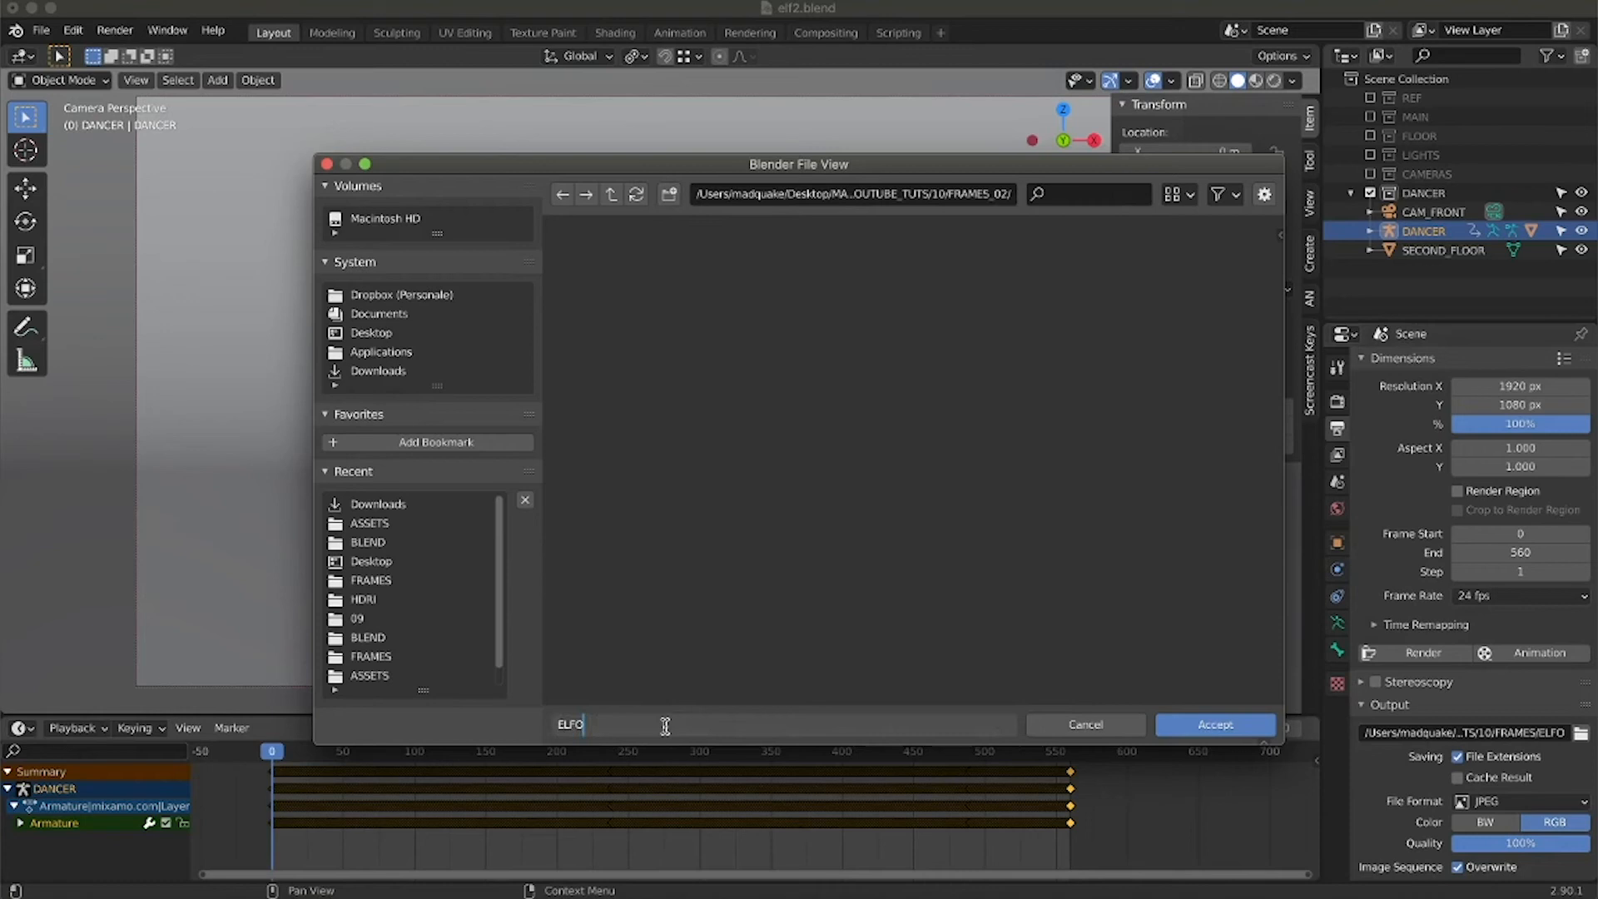
{"action": "left_click", "coordinate": [1211, 727]}
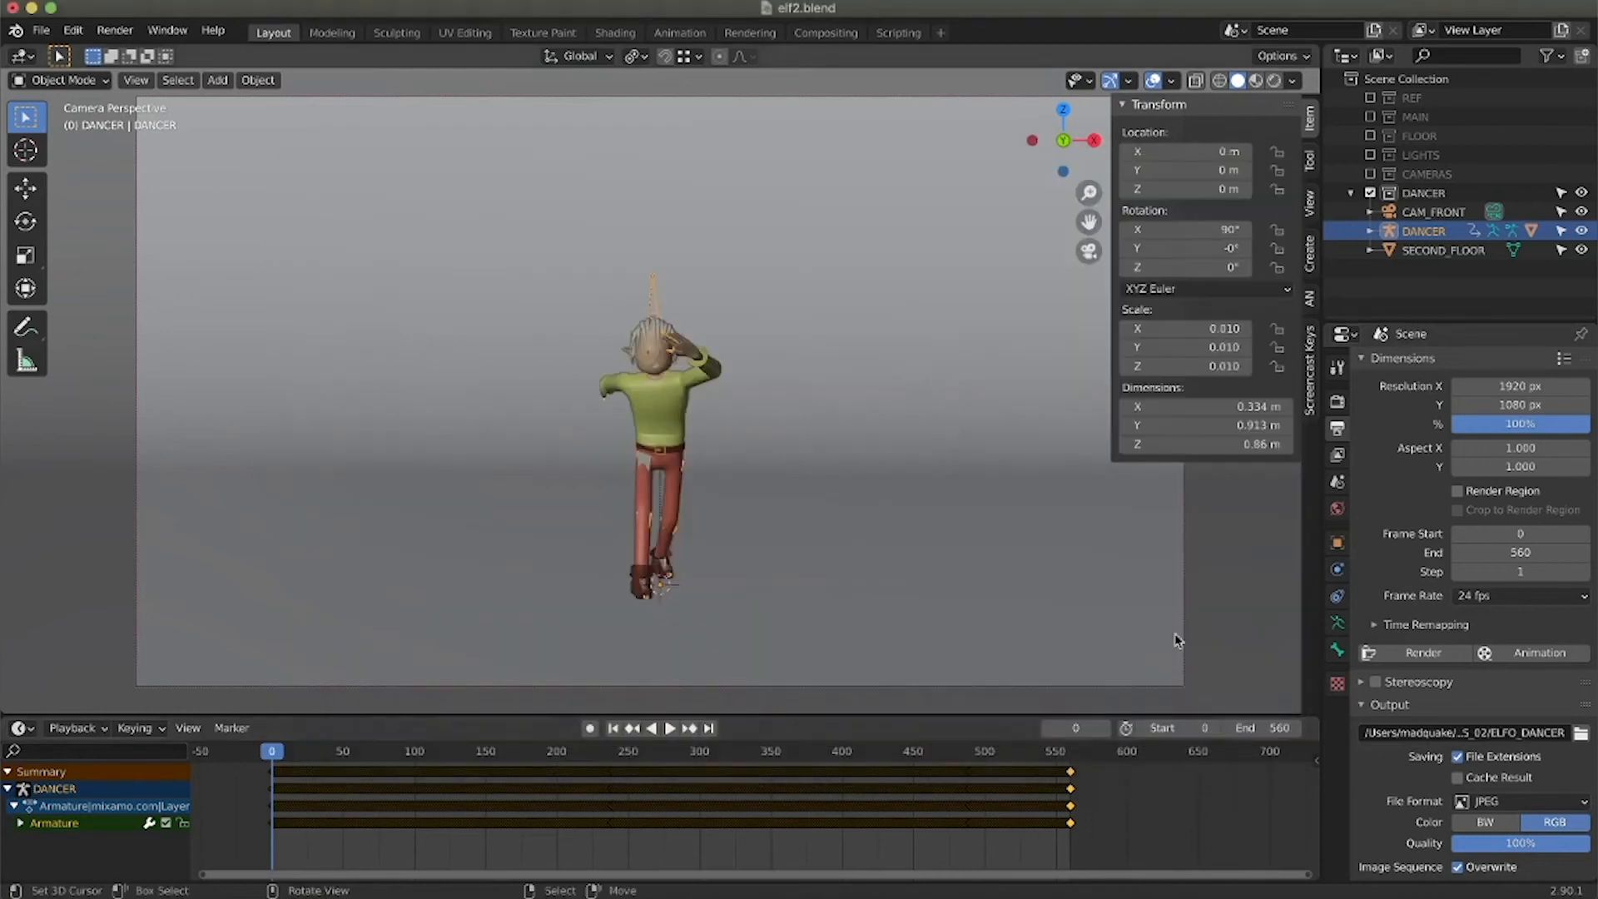
Set the Solid viewport shading color to Random and save the file.
{"action": "left_click", "coordinate": [1291, 80]}
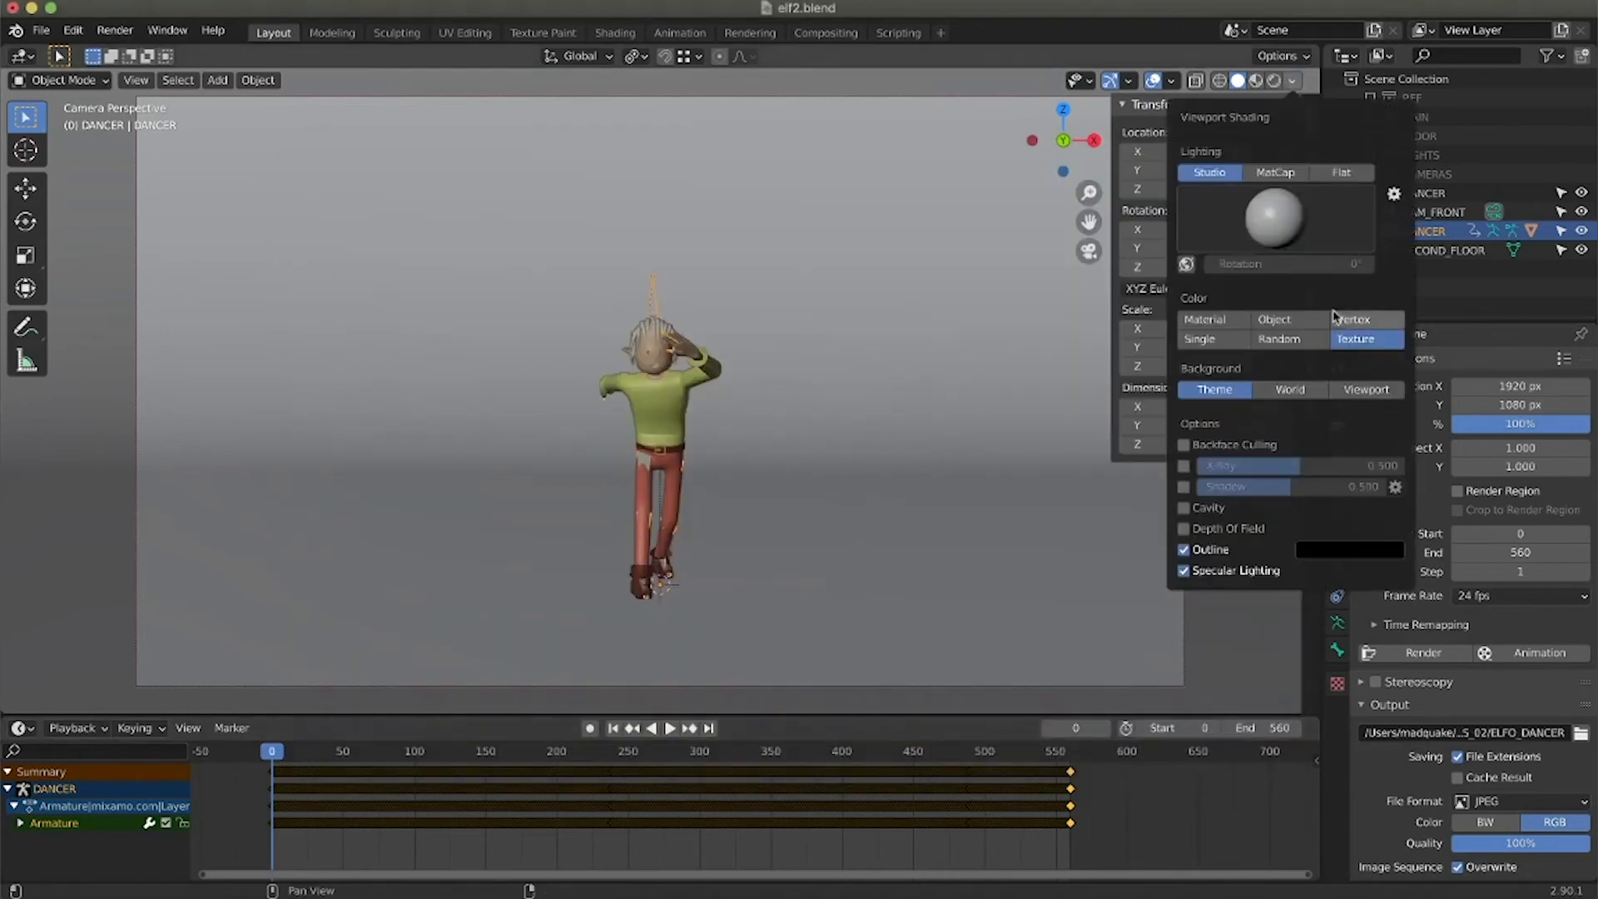
{"action": "left_click", "coordinate": [1265, 340]}
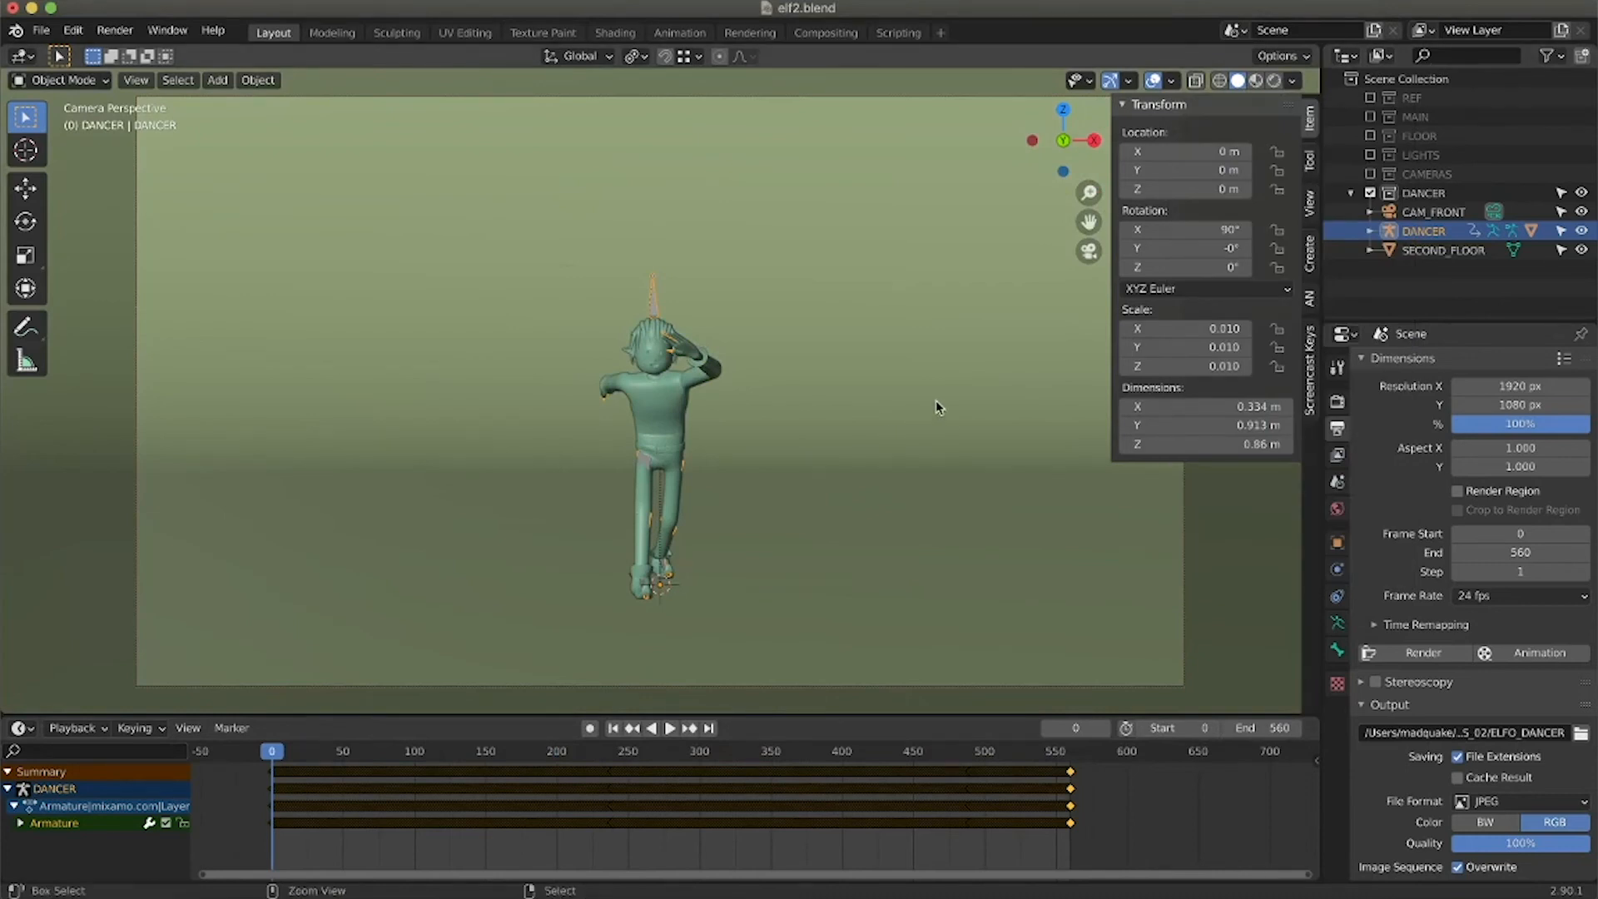
{"action": "key", "text": "super+s"}
Review the output settings and the Eevee render settings for the dance animation.
{"action": "scroll", "coordinate": [1511, 781], "scroll_direction": "down", "scroll_amount": 2}
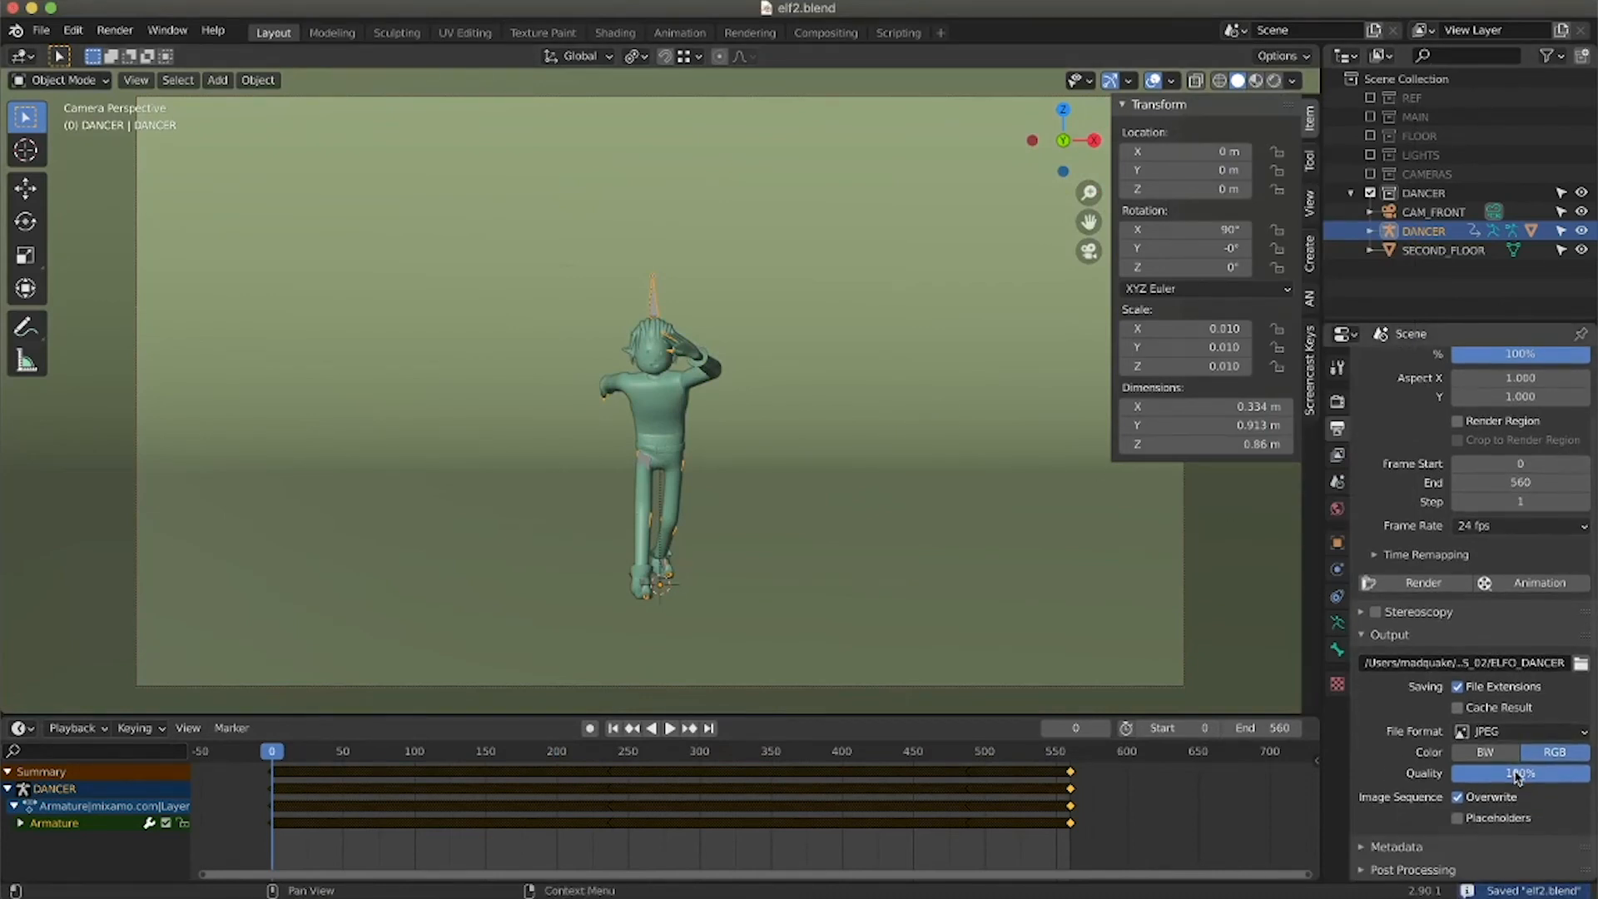
{"action": "scroll", "coordinate": [1518, 777], "scroll_direction": "up", "scroll_amount": 1}
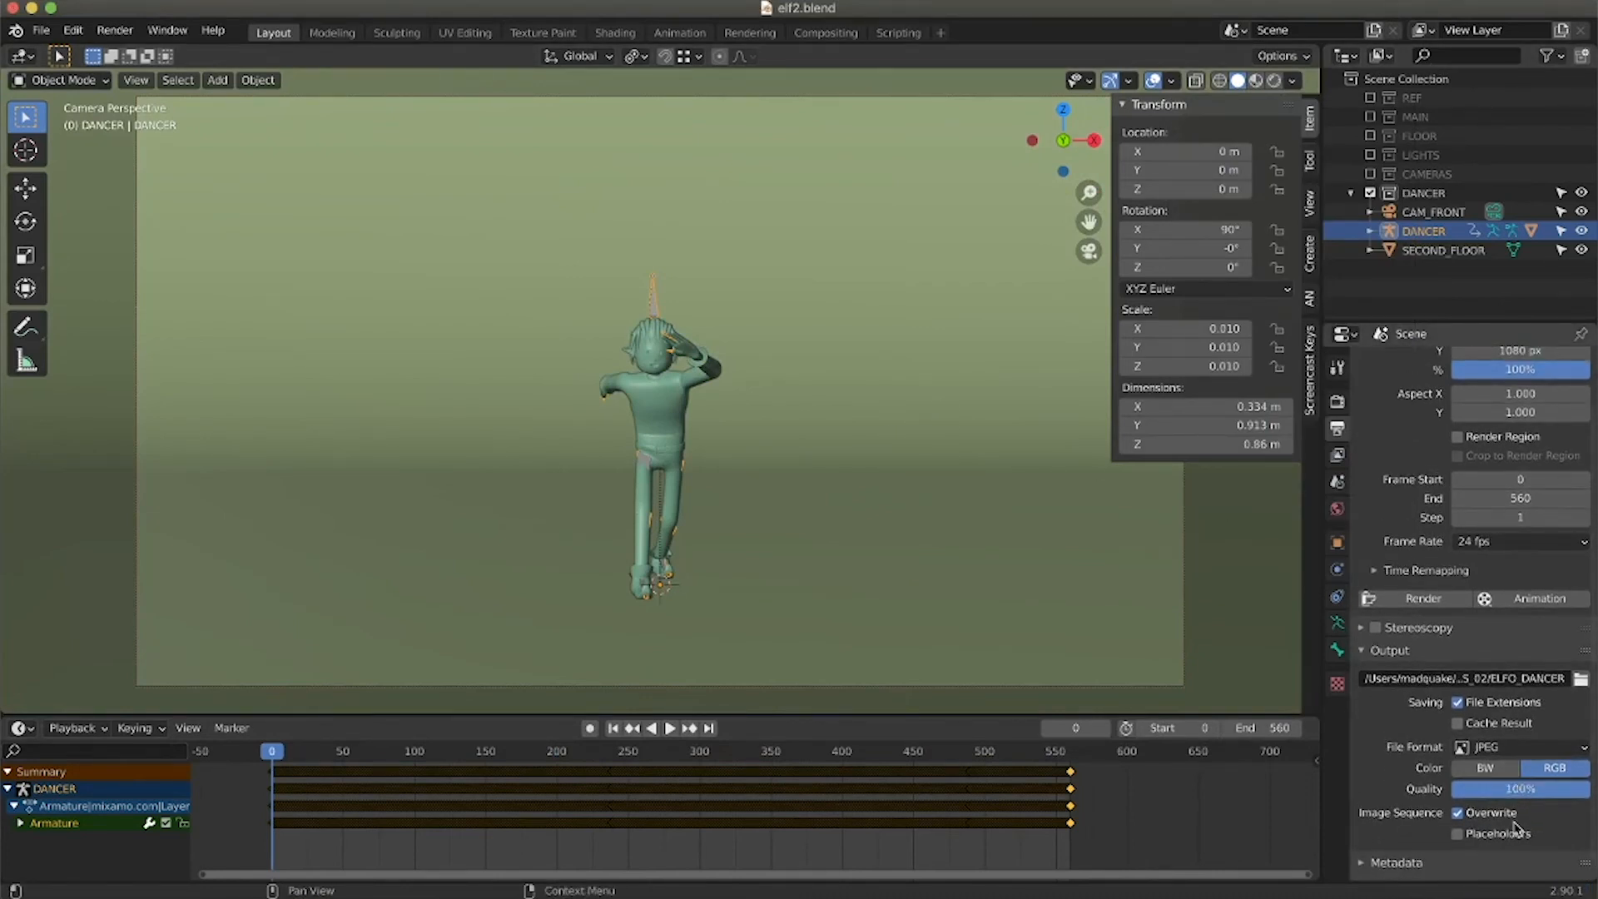
{"action": "scroll", "coordinate": [1514, 828], "scroll_direction": "up", "scroll_amount": 2}
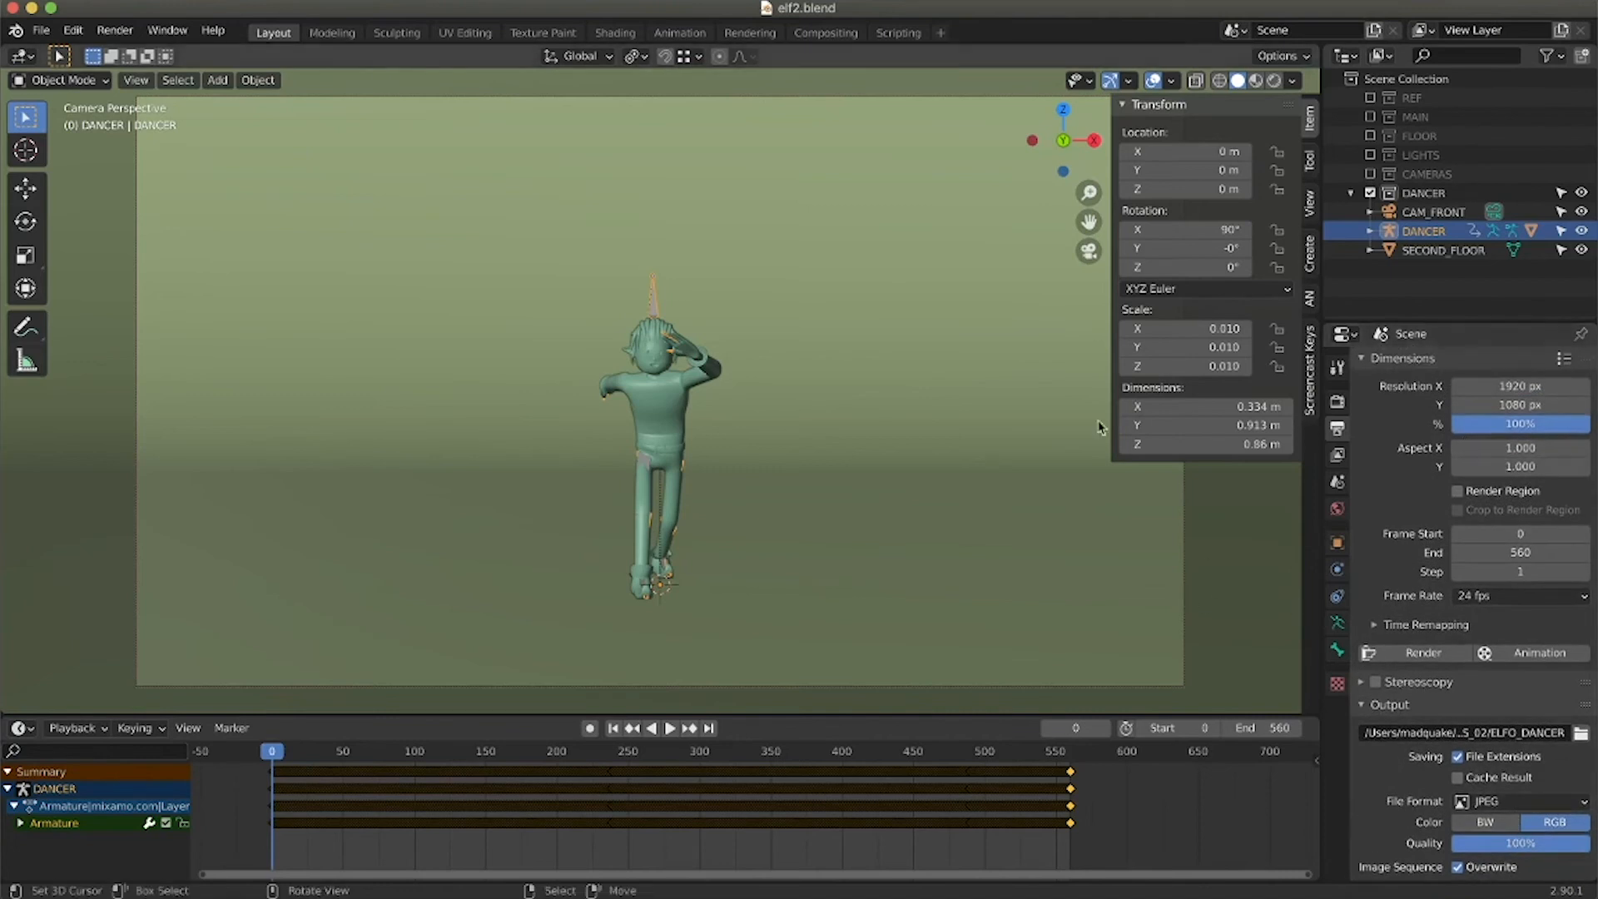
{"action": "left_click", "coordinate": [1337, 401]}
{"action": "scroll", "coordinate": [1523, 514], "scroll_direction": "down", "scroll_amount": 5}
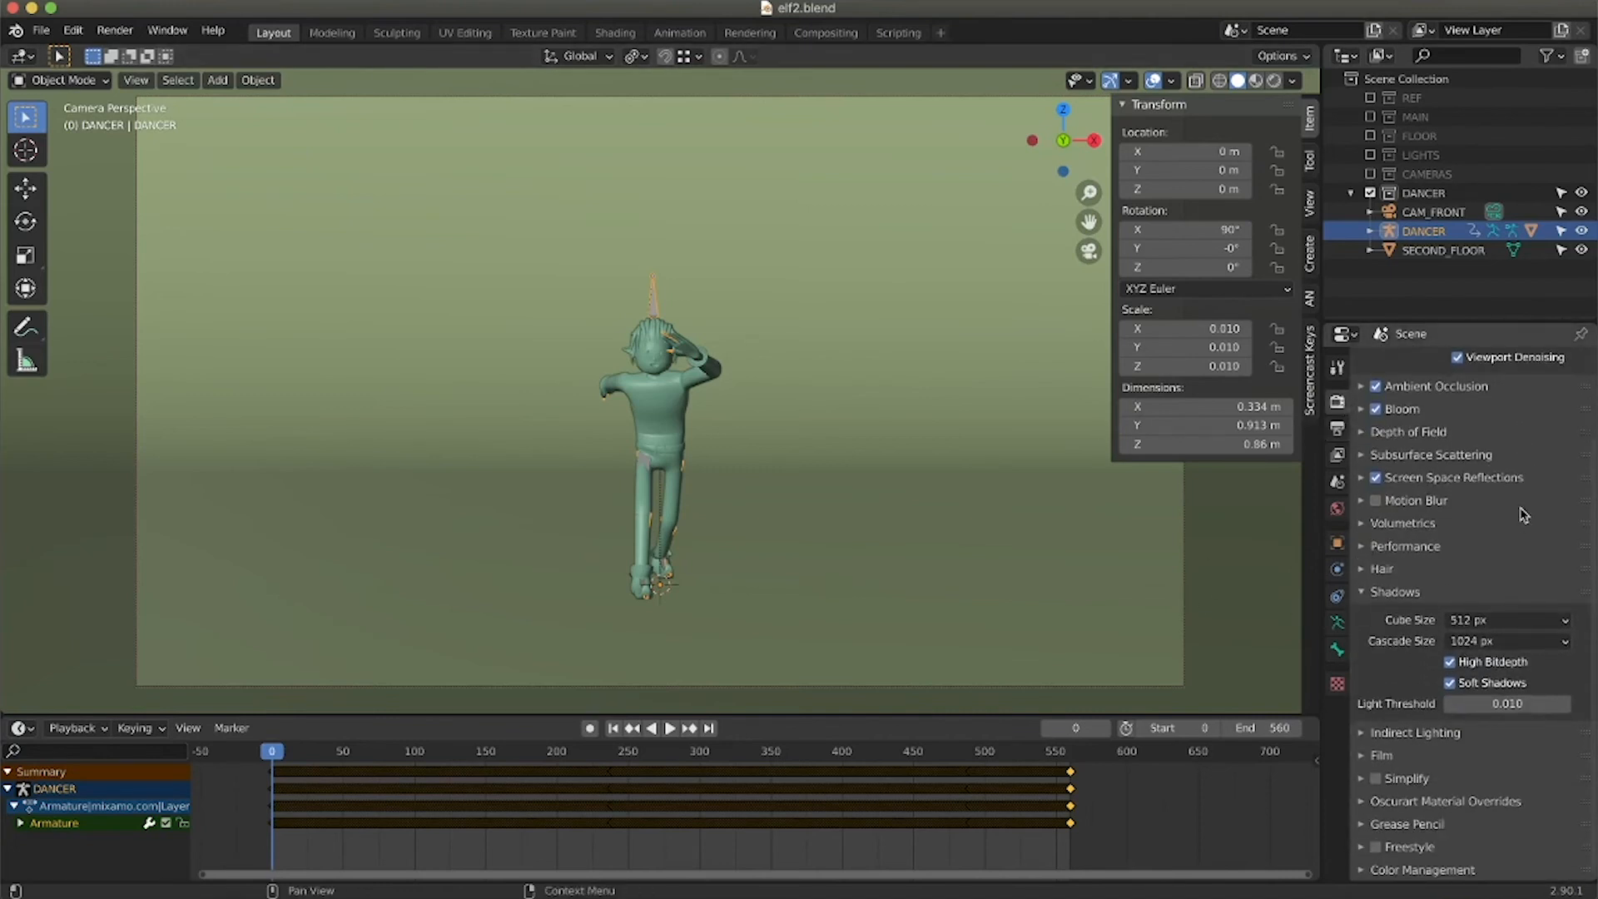
Play back the dance animation, jump back toward its start, stop playback and toggle the camera view.
{"action": "key", "text": "space"}
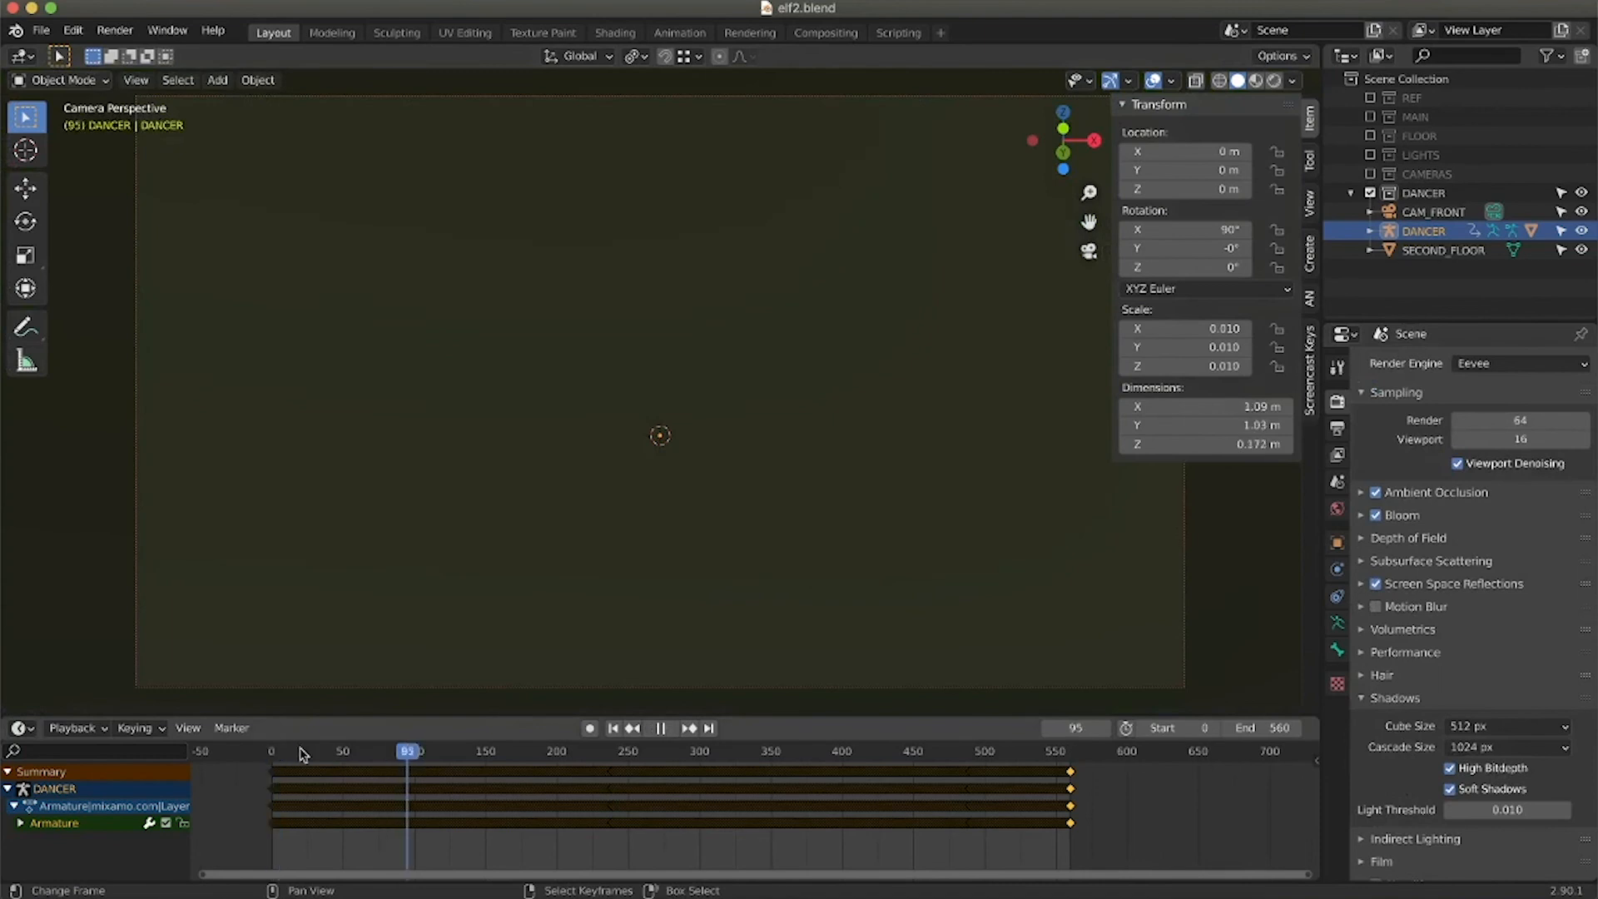
{"action": "left_click", "coordinate": [233, 747]}
{"action": "key", "text": "space"}
{"action": "key", "text": "KP_0"}
{"action": "key", "text": "KP_0"}
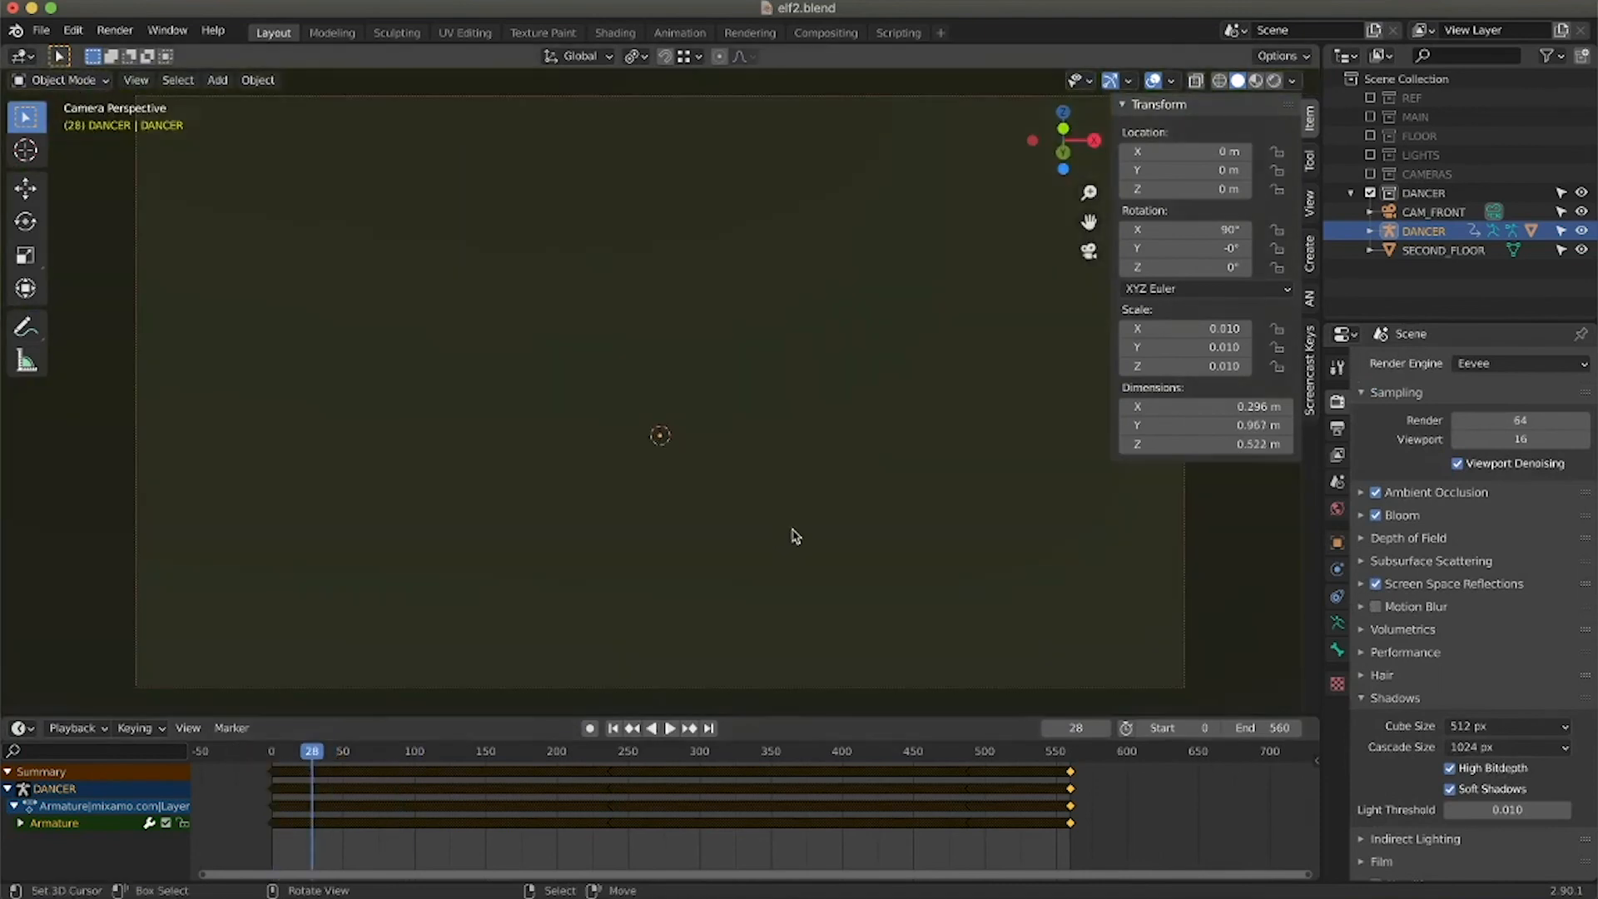
Level the CAM_FRONT camera to 90° X rotation and raise its Z location to about 0.54 m to frame the dancer.
{"action": "left_click", "coordinate": [1433, 211]}
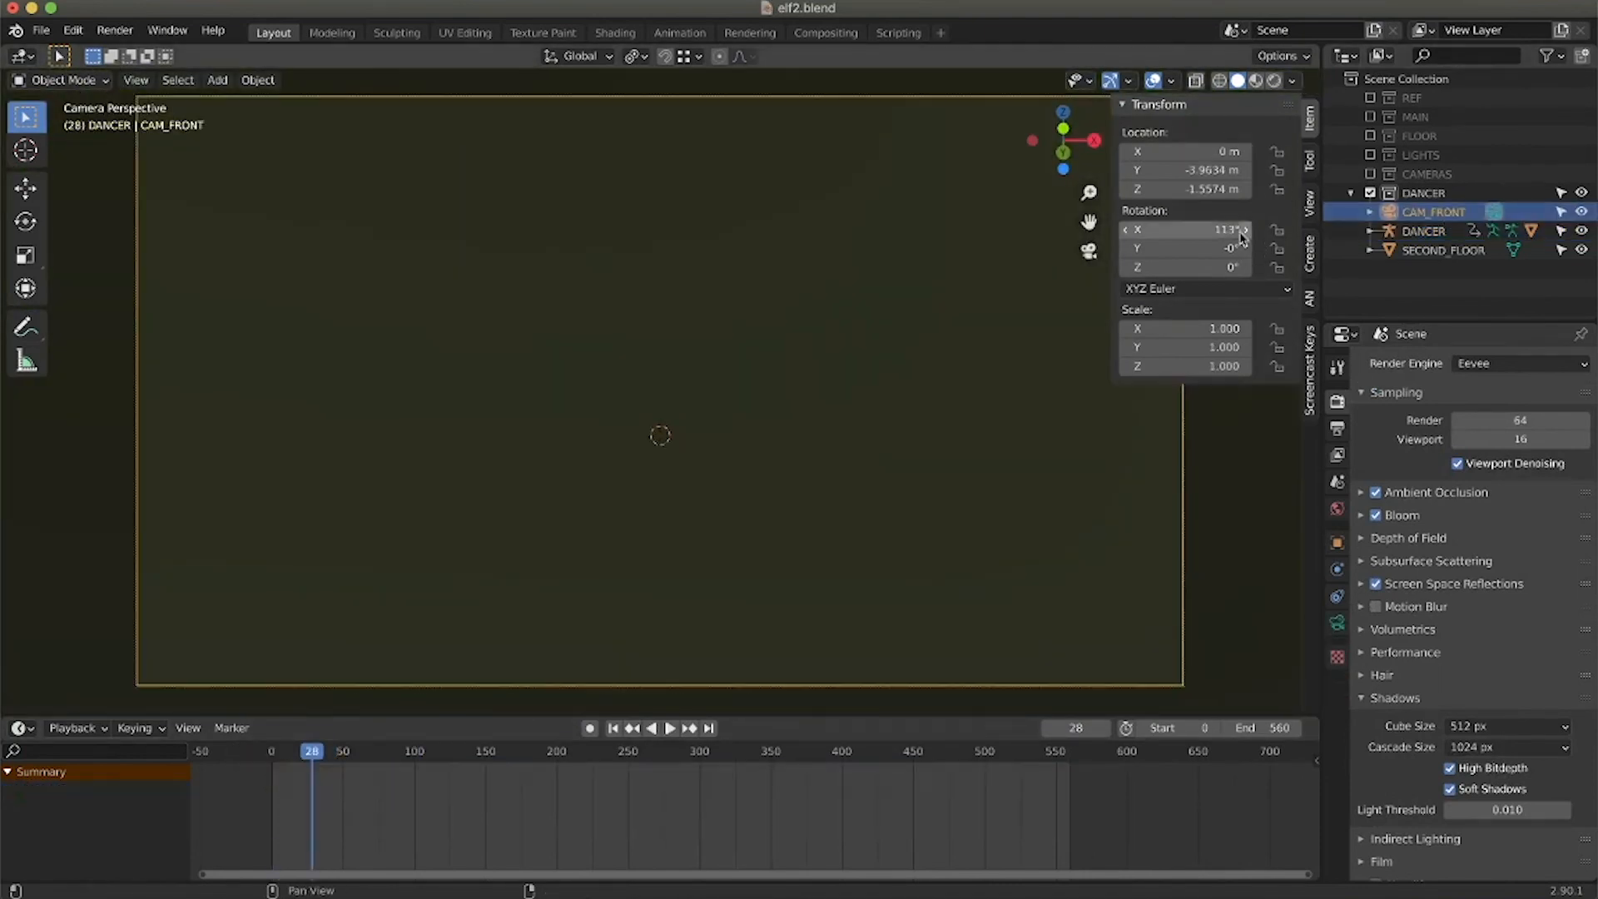
{"action": "key", "text": "Return"}
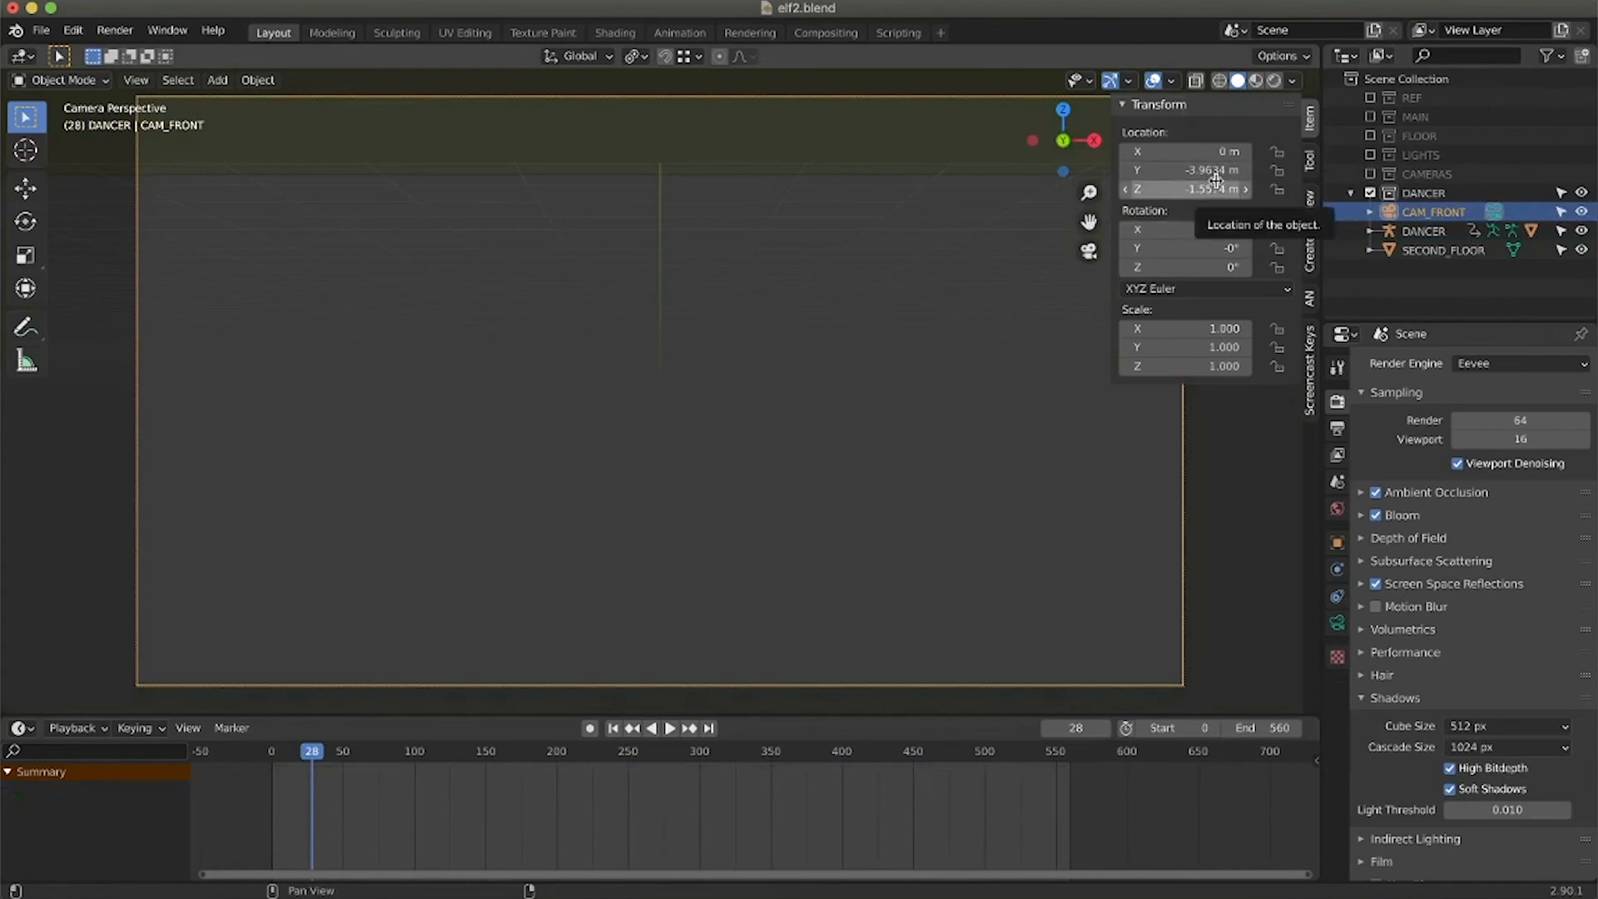
{"action": "double_click", "coordinate": [1215, 189]}
{"action": "type", "text": "1.2026"}
{"action": "key", "text": "Return"}
{"action": "left_click_drag", "start_coordinate": [1186, 189], "coordinate": [1081, 189]}
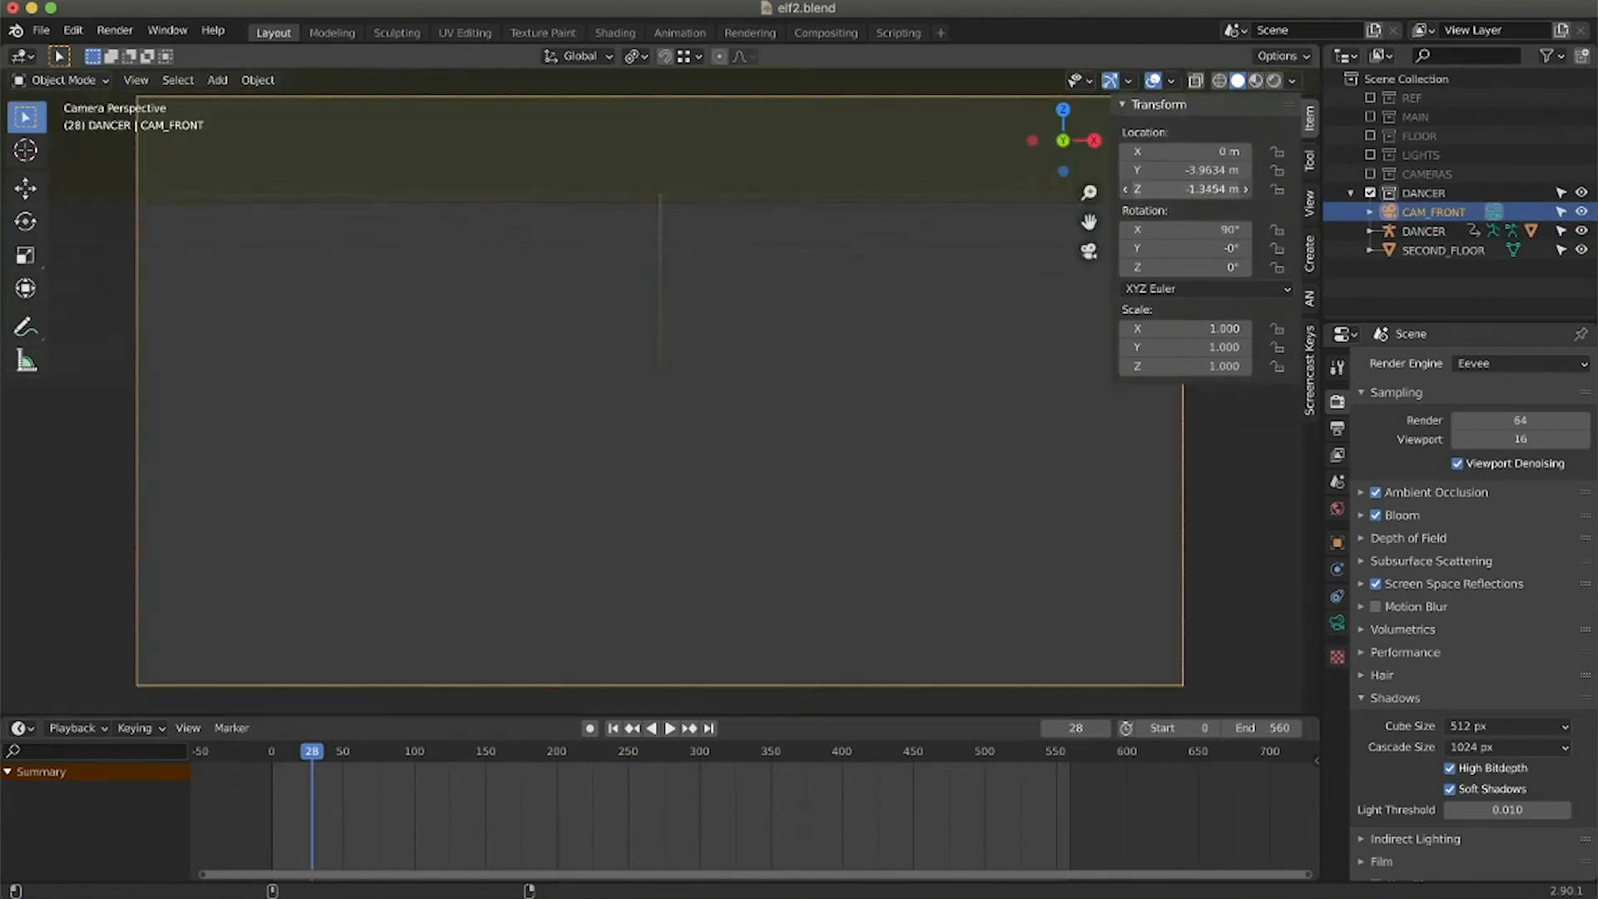
Make CAM_FRONT unselectable and unlock the camera from the view, checking with a free orbit before returning to the camera view.
{"action": "left_click", "coordinate": [1561, 213]}
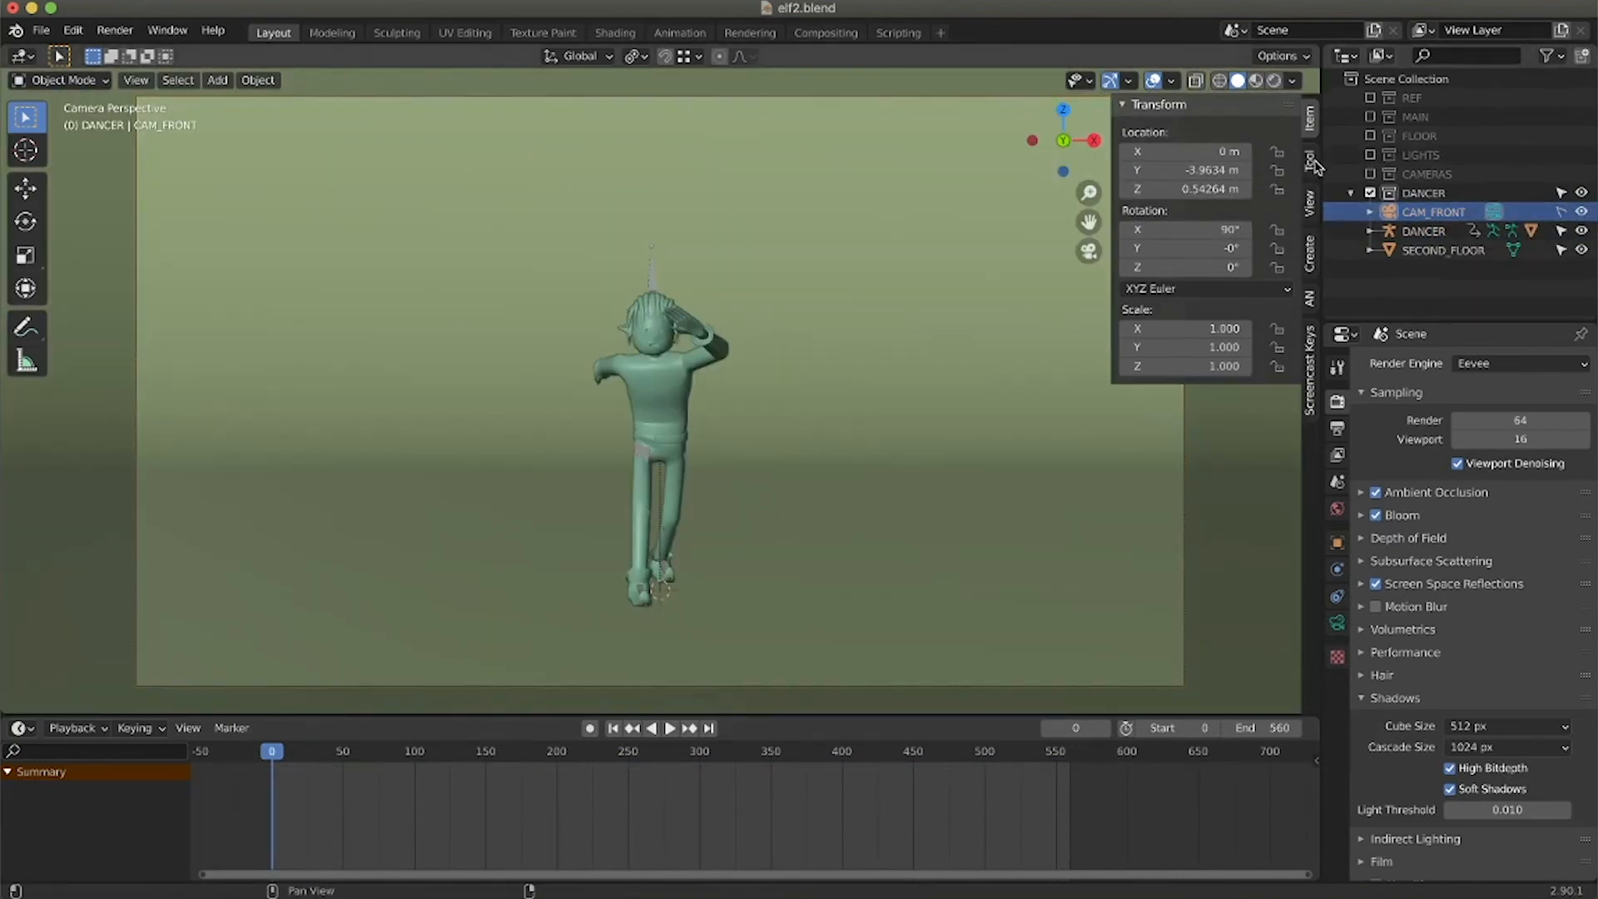
{"action": "left_click", "coordinate": [1310, 204]}
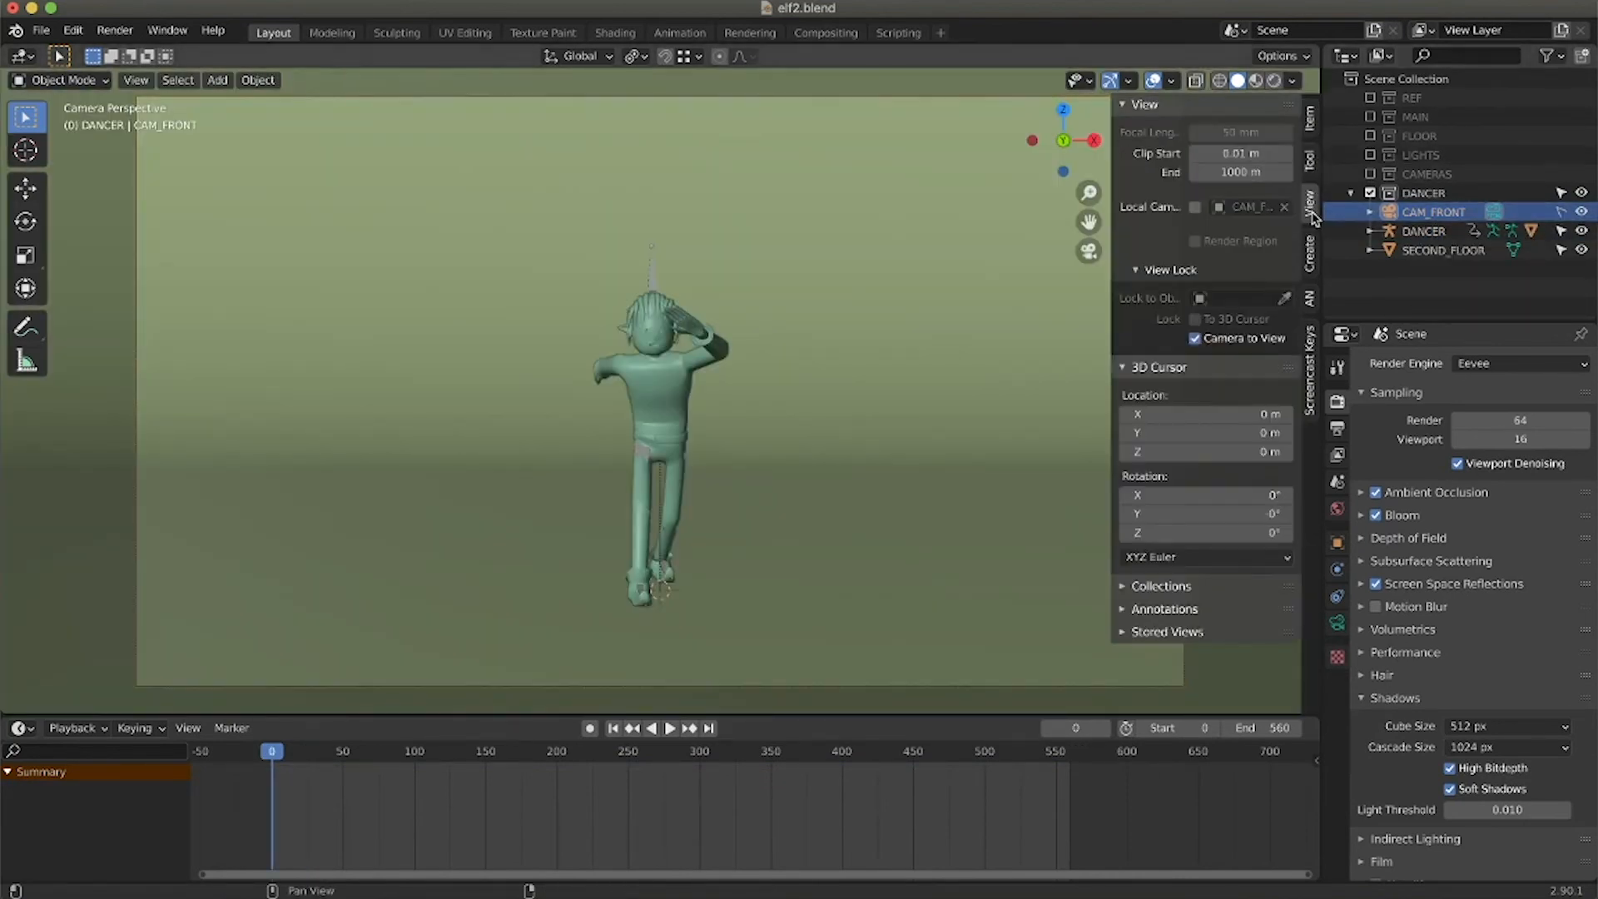
{"action": "middle_click_drag", "start_coordinate": [1223, 343], "coordinate": [788, 385]}
{"action": "scroll", "coordinate": [703, 366], "scroll_direction": "down", "scroll_amount": 6}
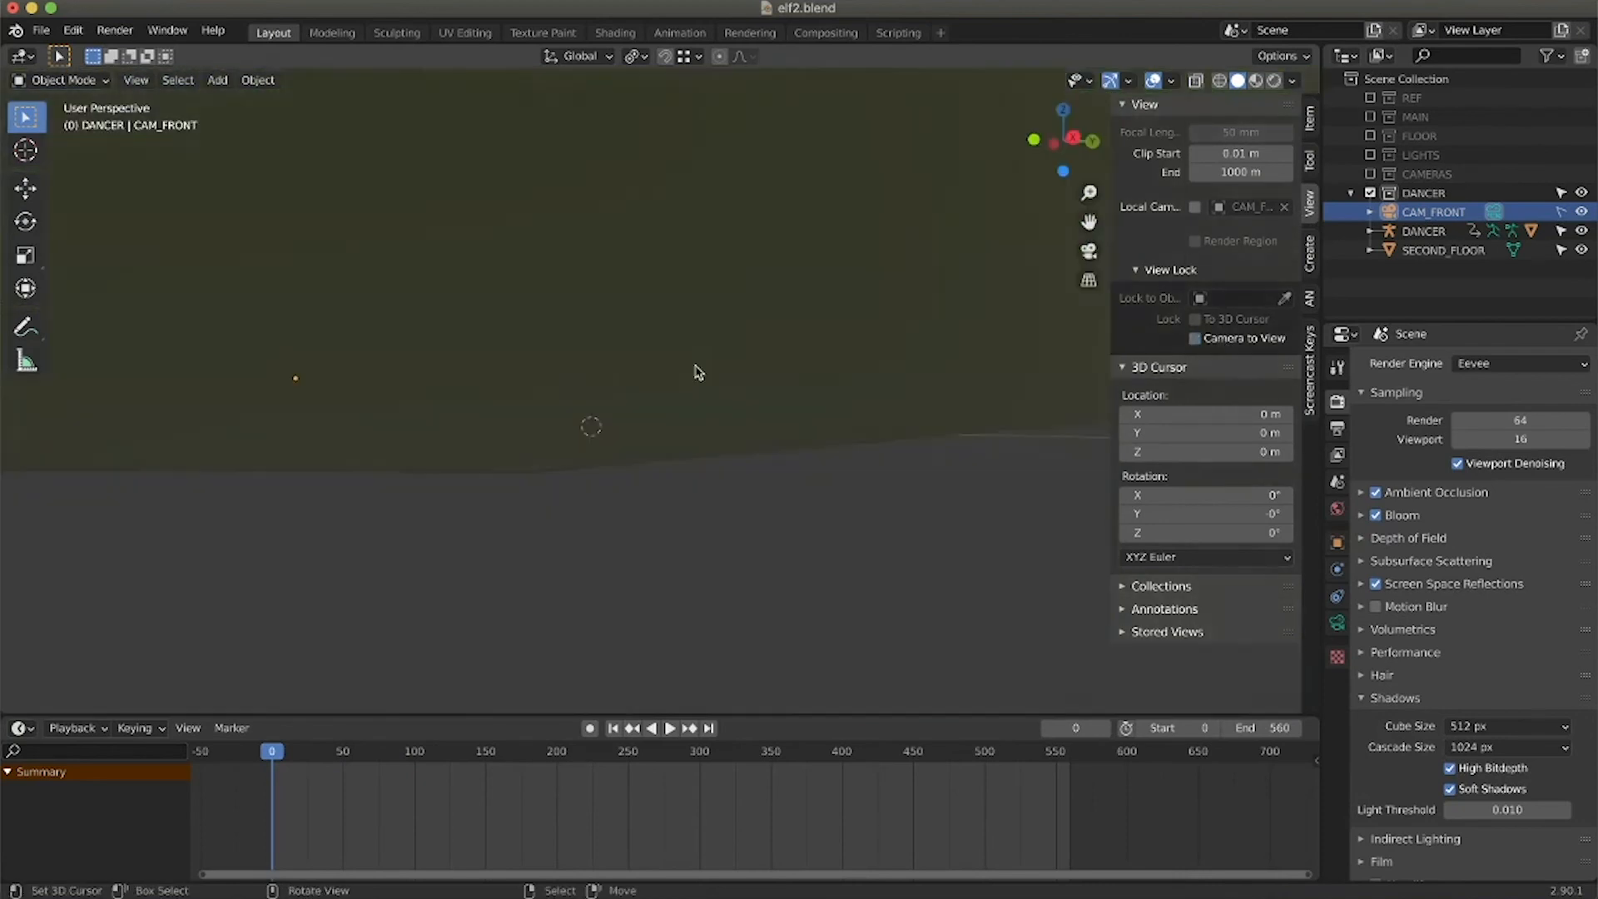
{"action": "scroll", "coordinate": [674, 379], "scroll_direction": "up", "scroll_amount": 3}
{"action": "scroll", "coordinate": [674, 379], "scroll_direction": "up", "scroll_amount": 3}
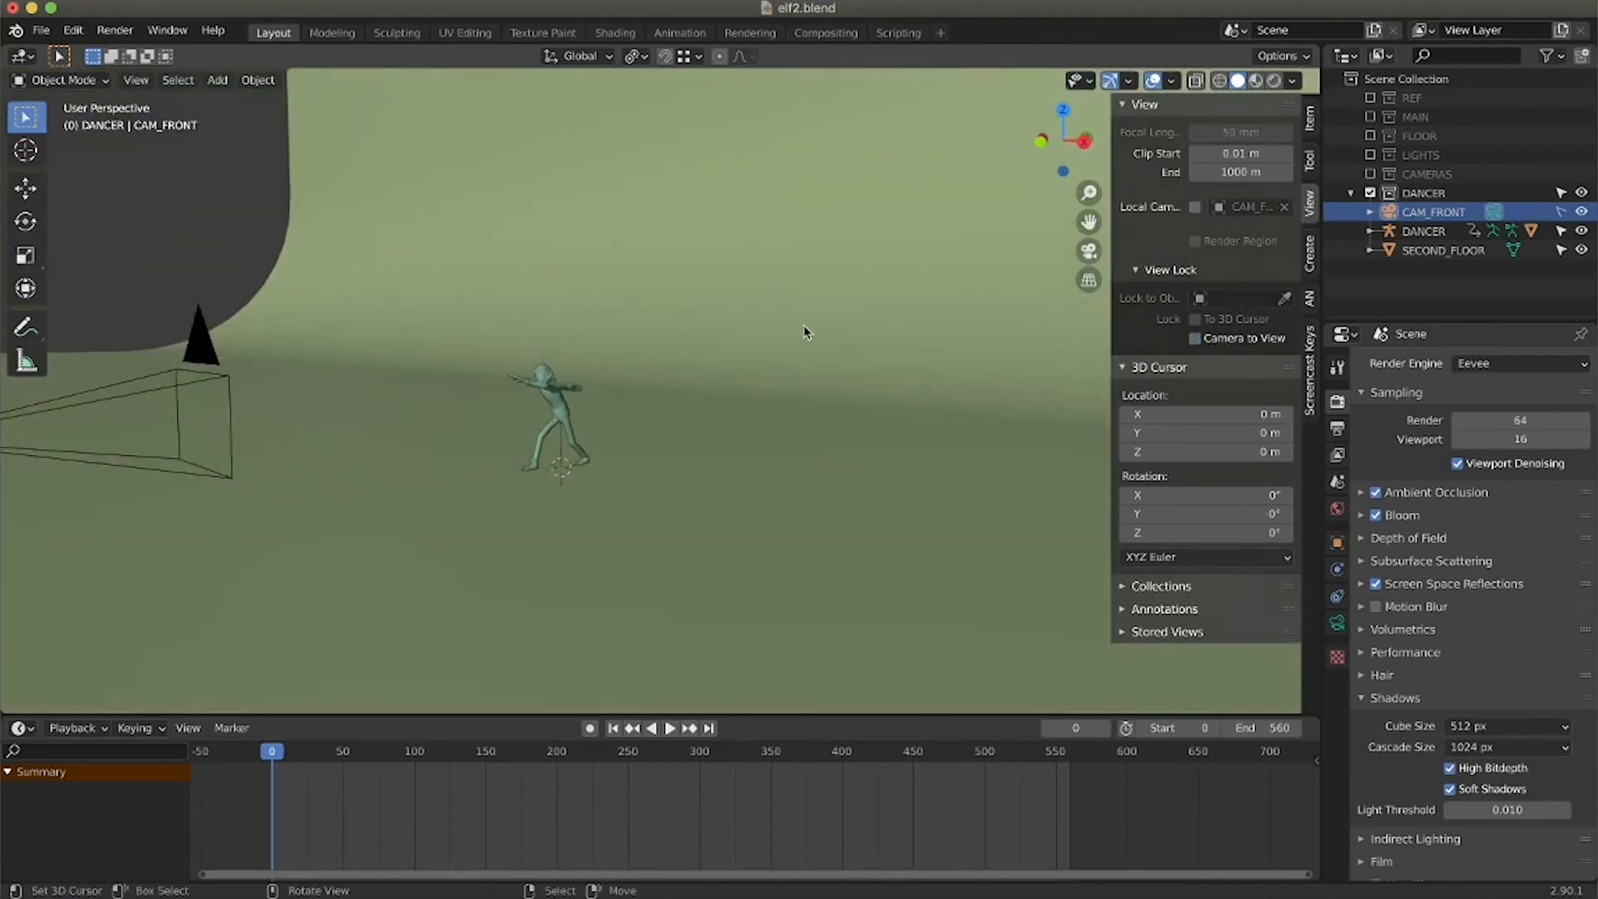
{"action": "key", "text": "KP_0"}
Save the file and start rendering the dance animation.
{"action": "key", "text": "super+s"}
{"action": "left_click", "coordinate": [115, 31]}
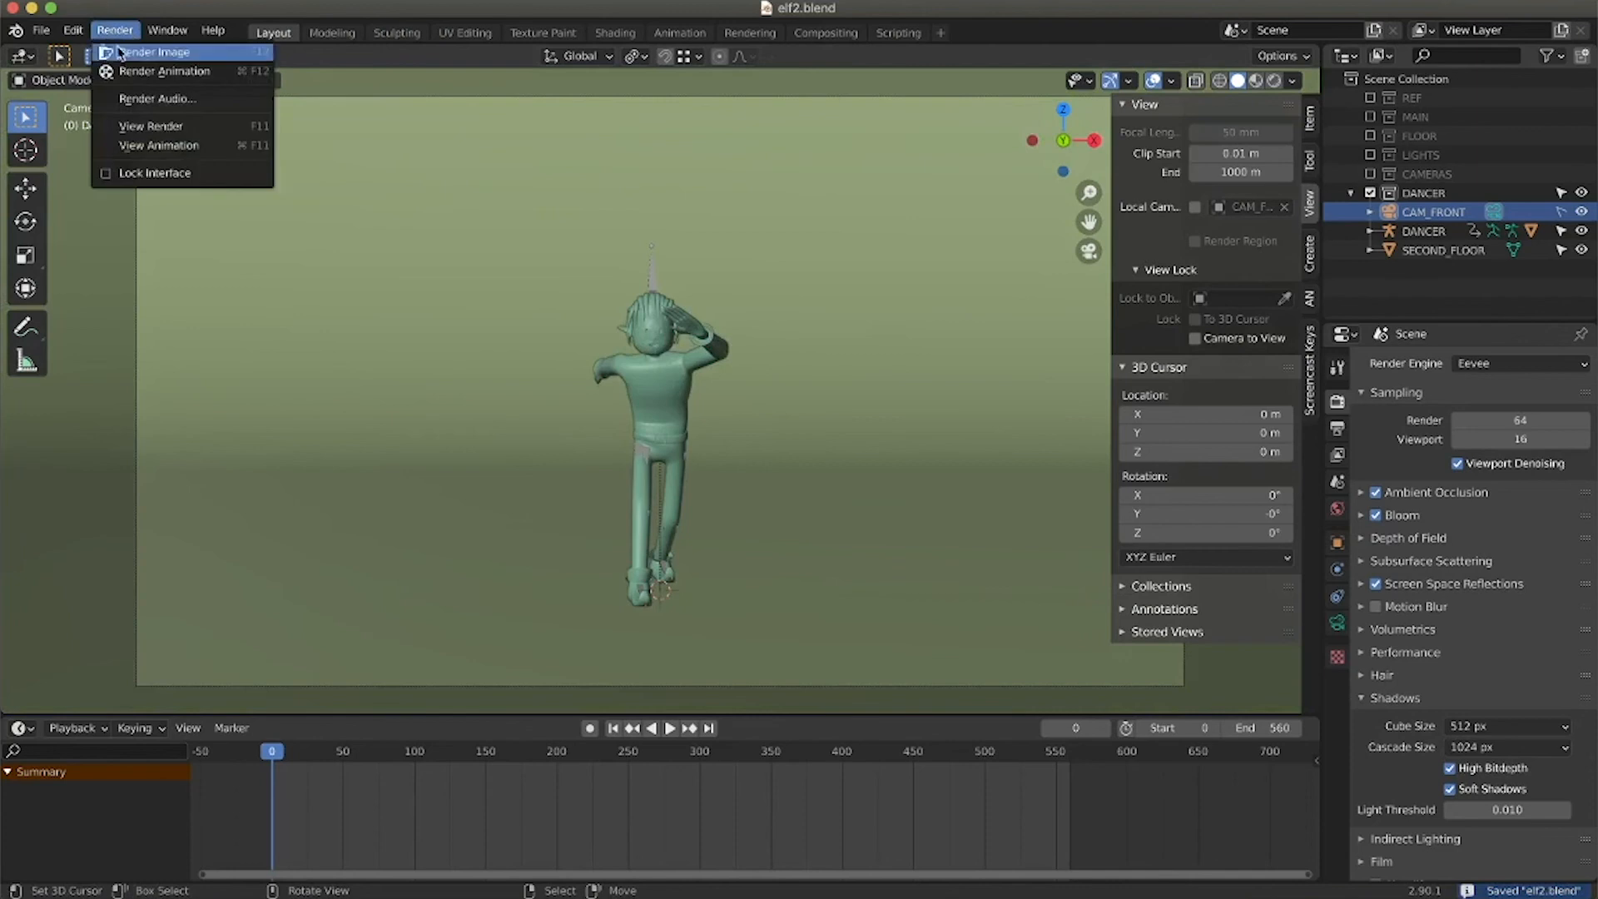
{"action": "left_click", "coordinate": [138, 72]}
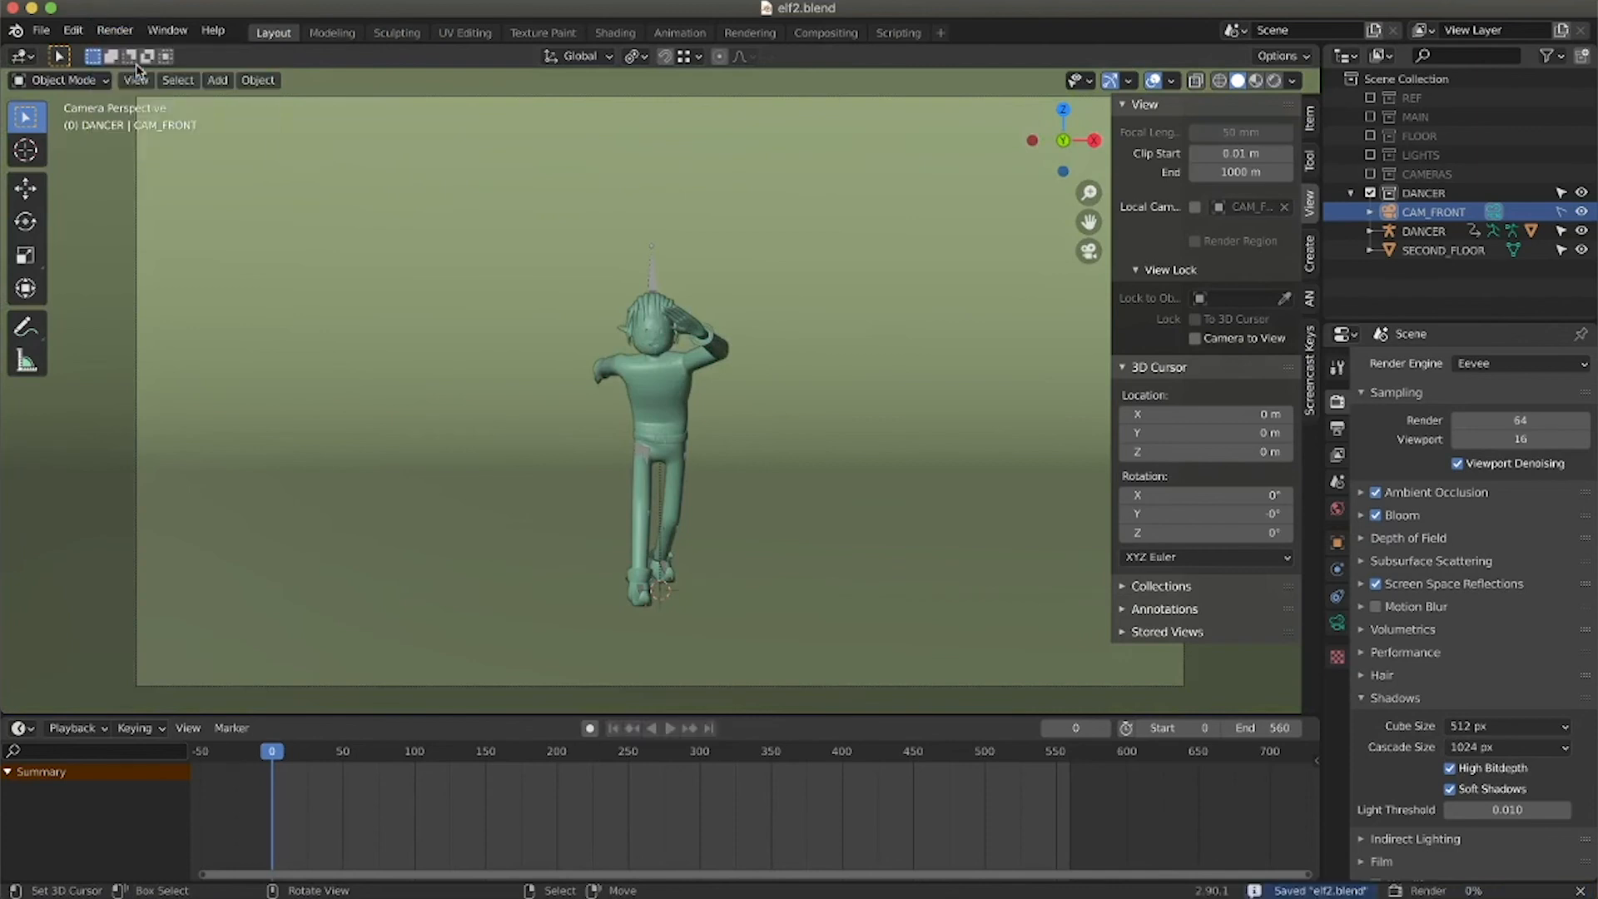